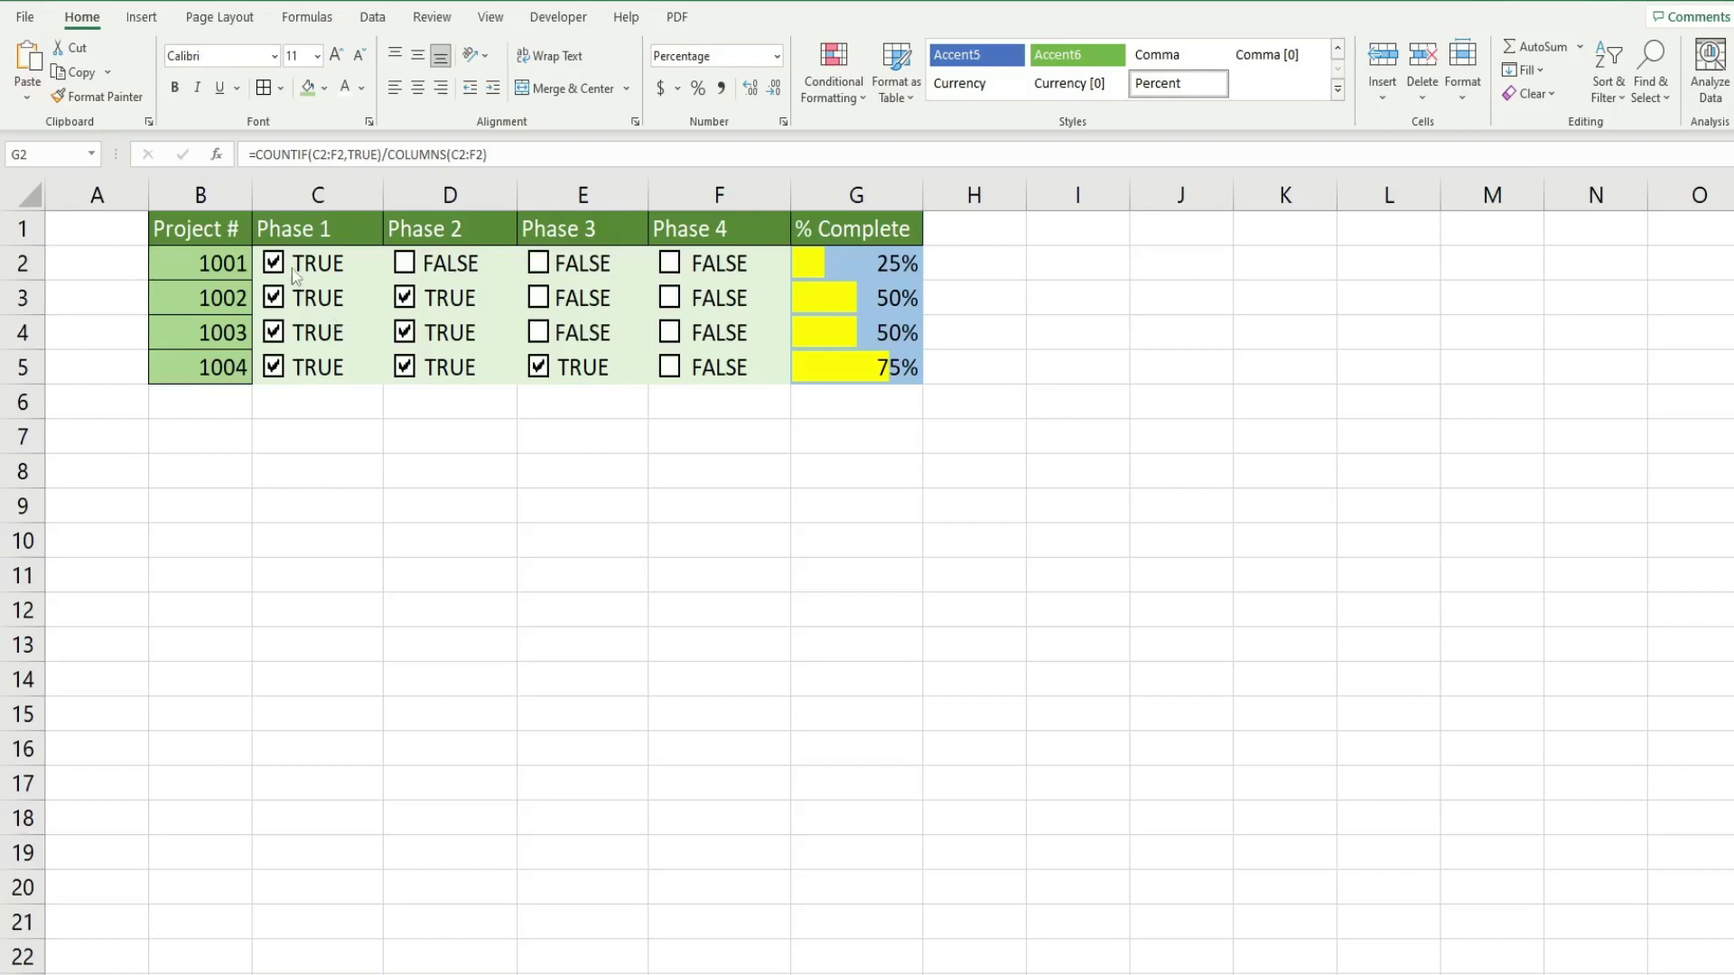
Select the Project # column and the Phase columns C to F, then clear the selection.
left_click(200, 195)
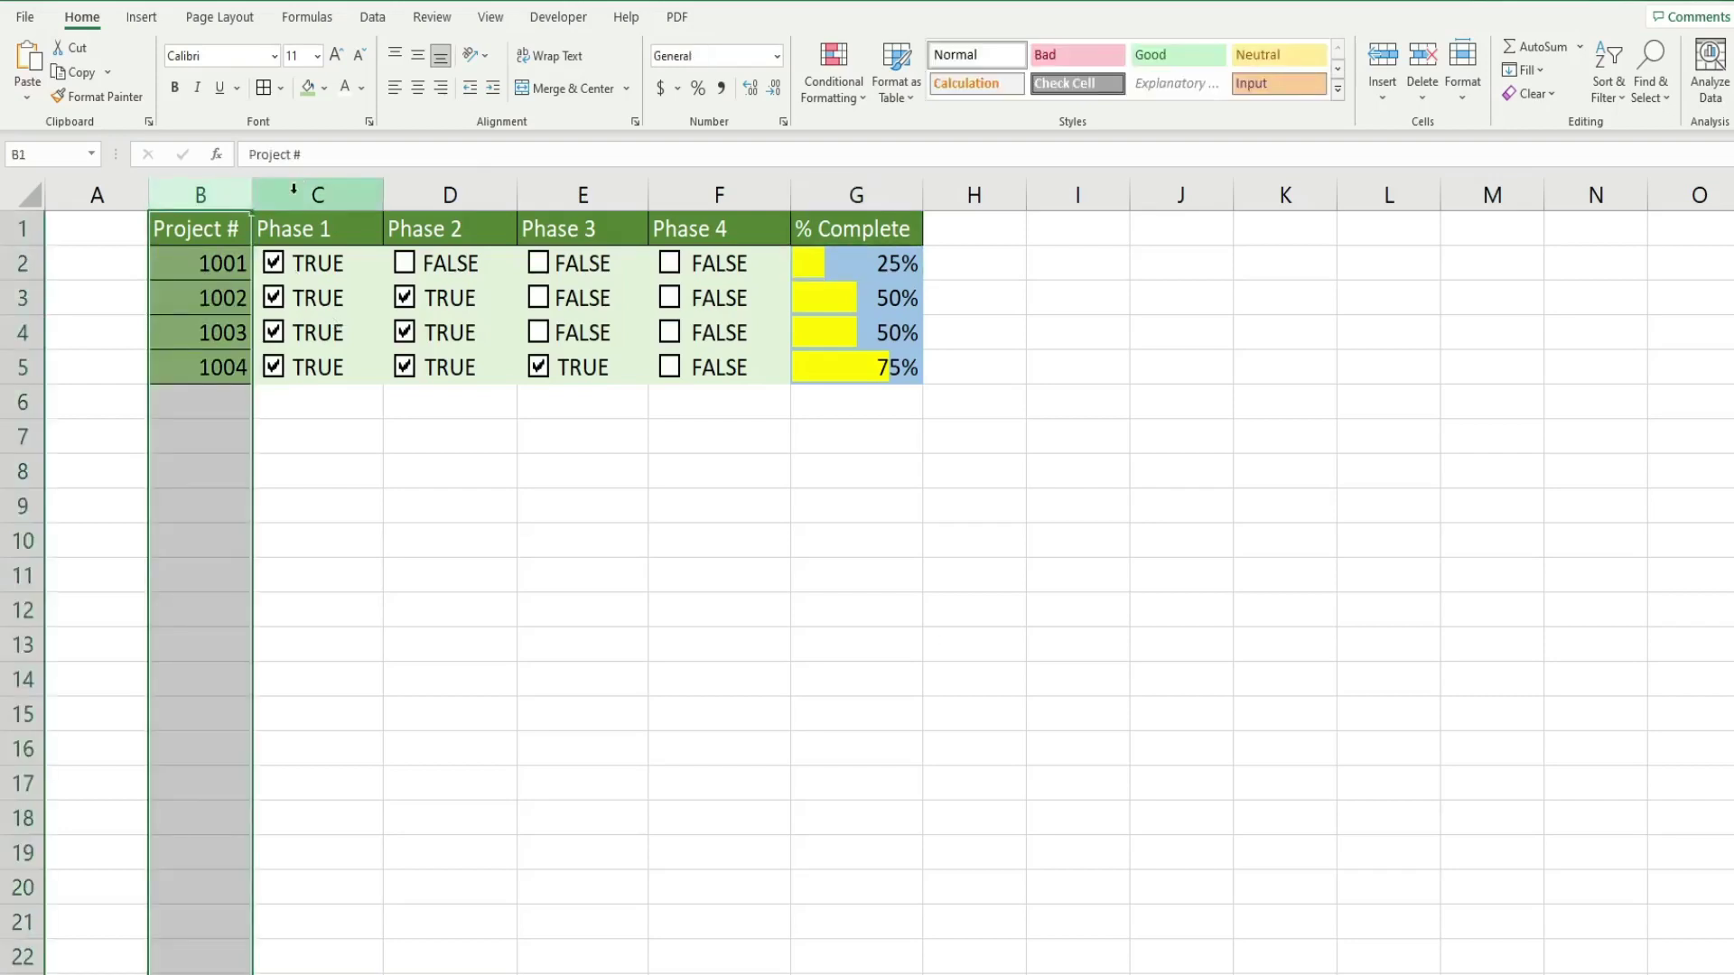
left_click_drag(302, 186, 693, 204)
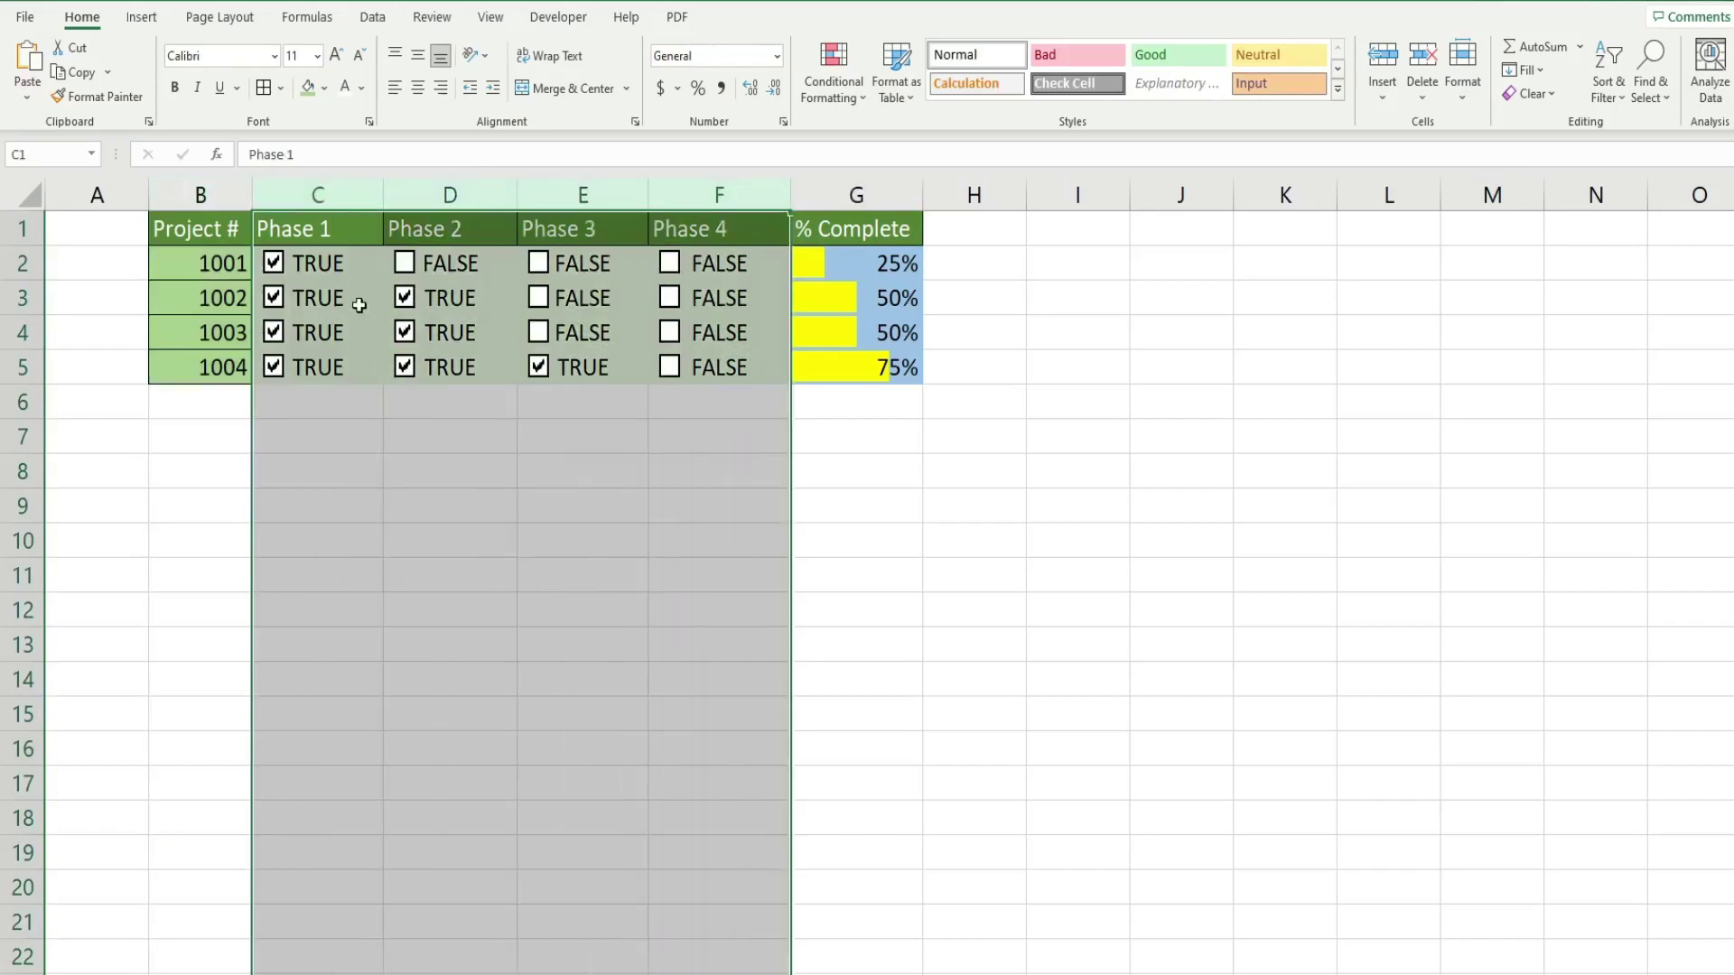
left_click(391, 483)
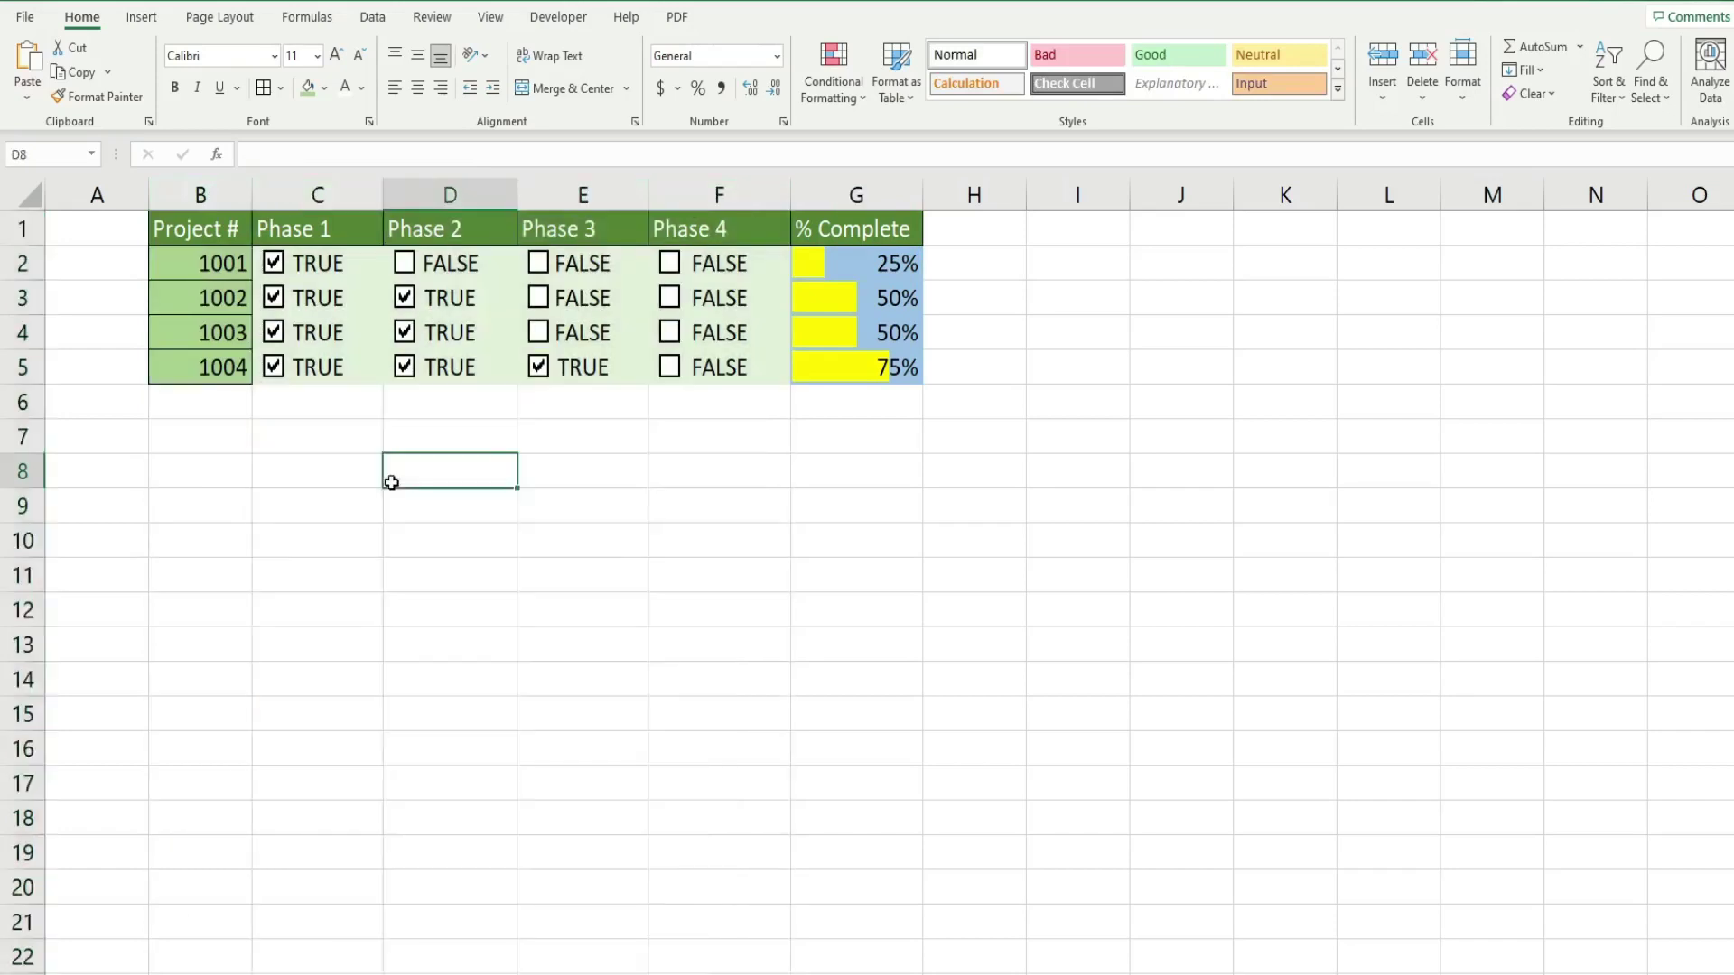
Tick the Phase 3 and Phase 4 checkboxes for project 1001.
left_click(404, 263)
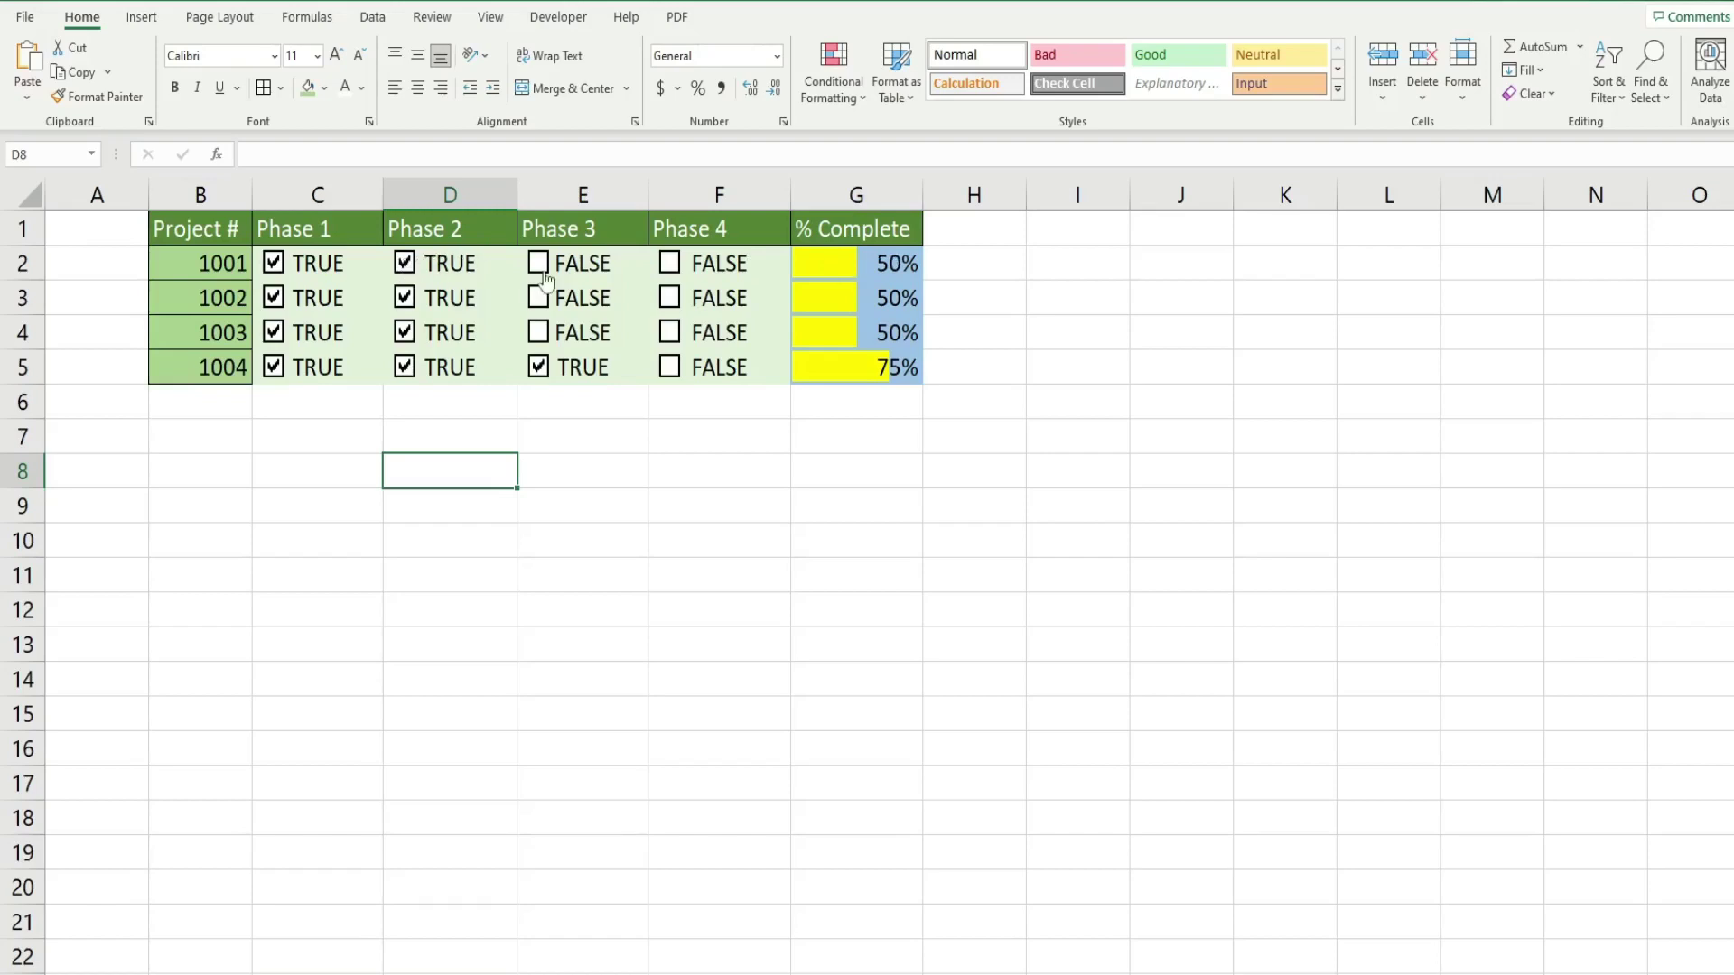
left_click(539, 264)
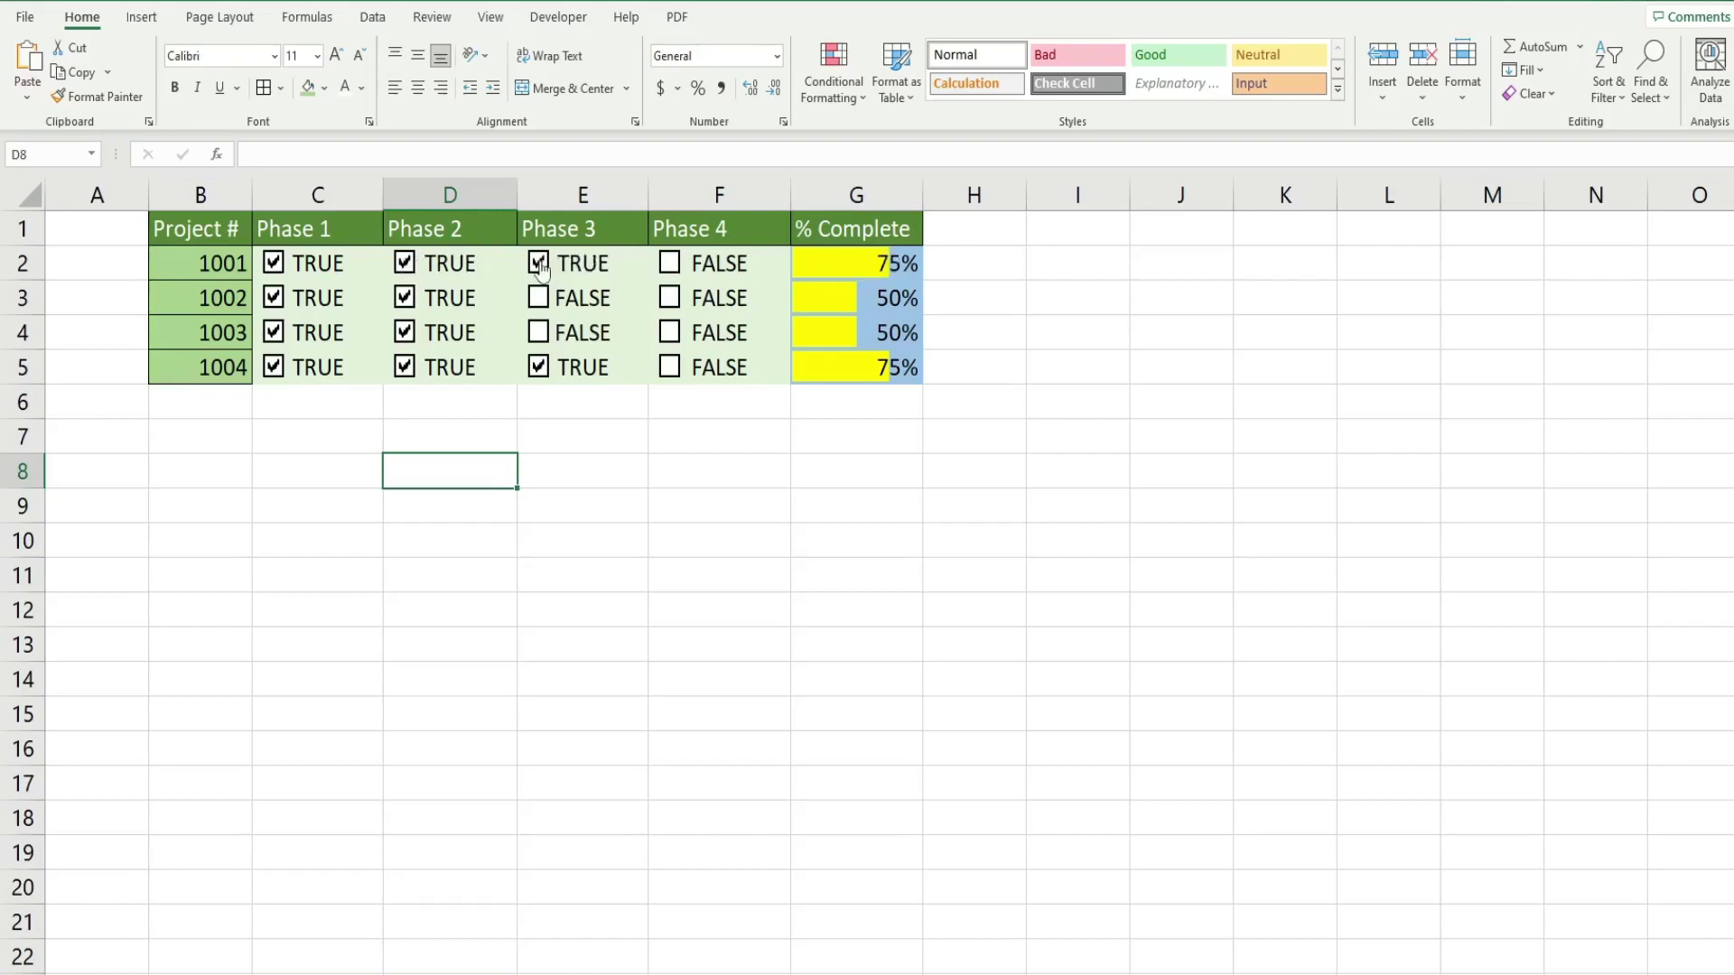
left_click(673, 265)
left_click(539, 298)
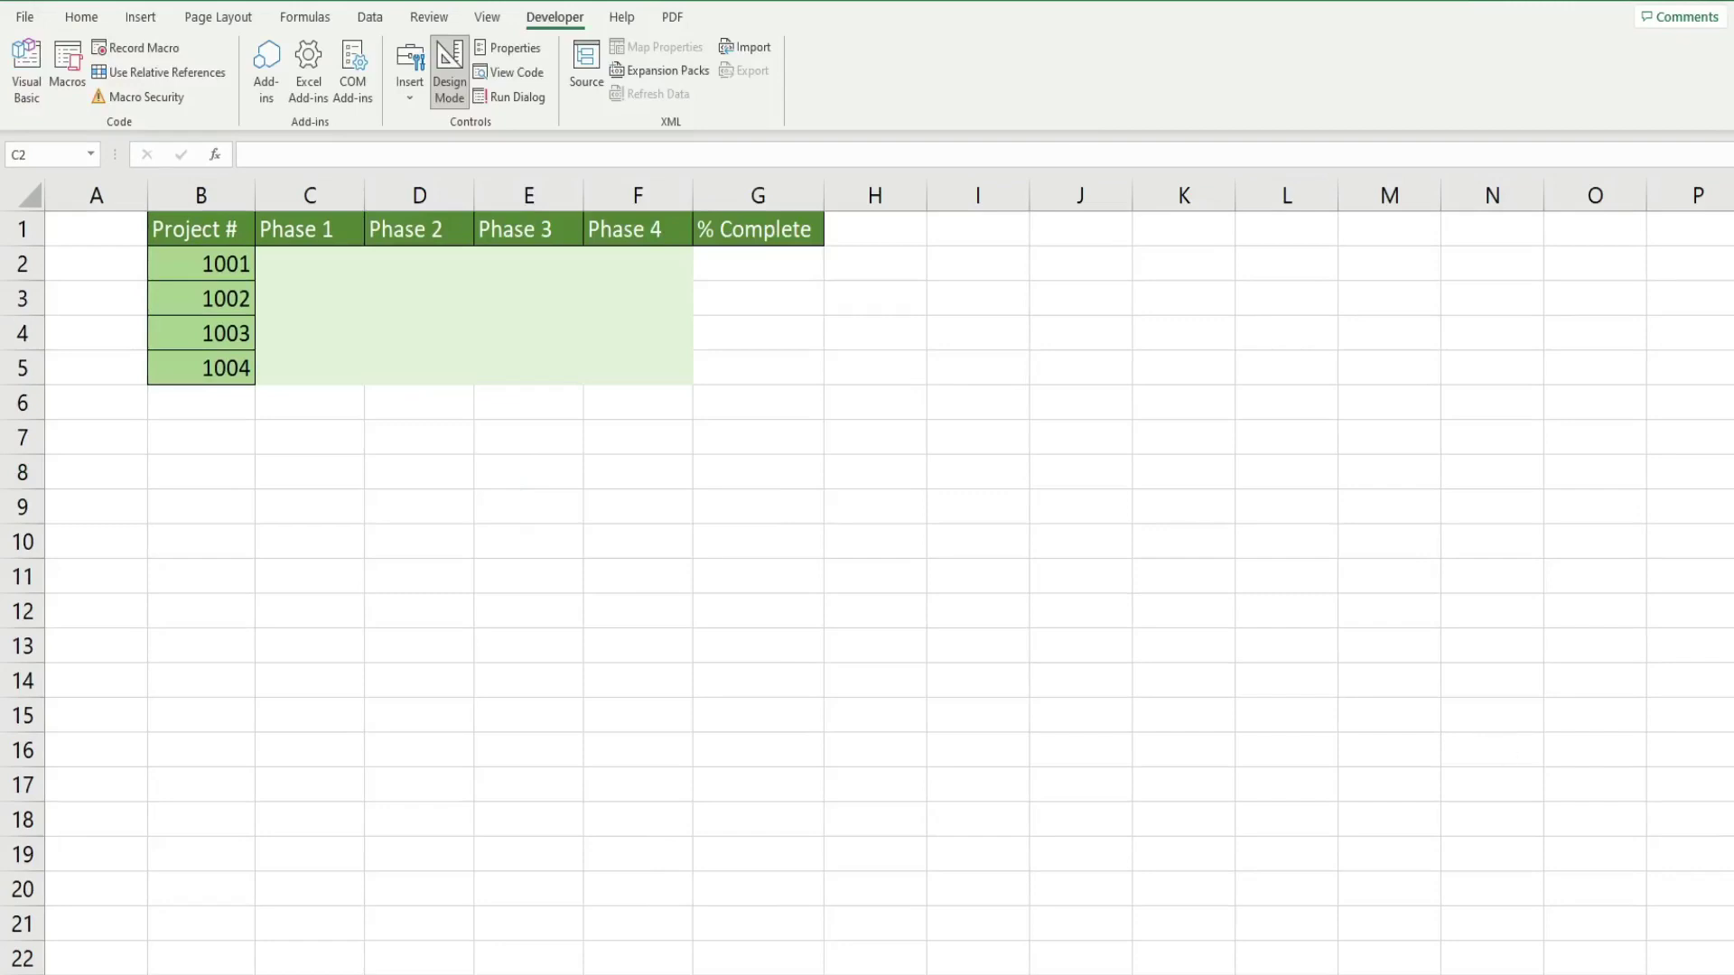
left_click(551, 20)
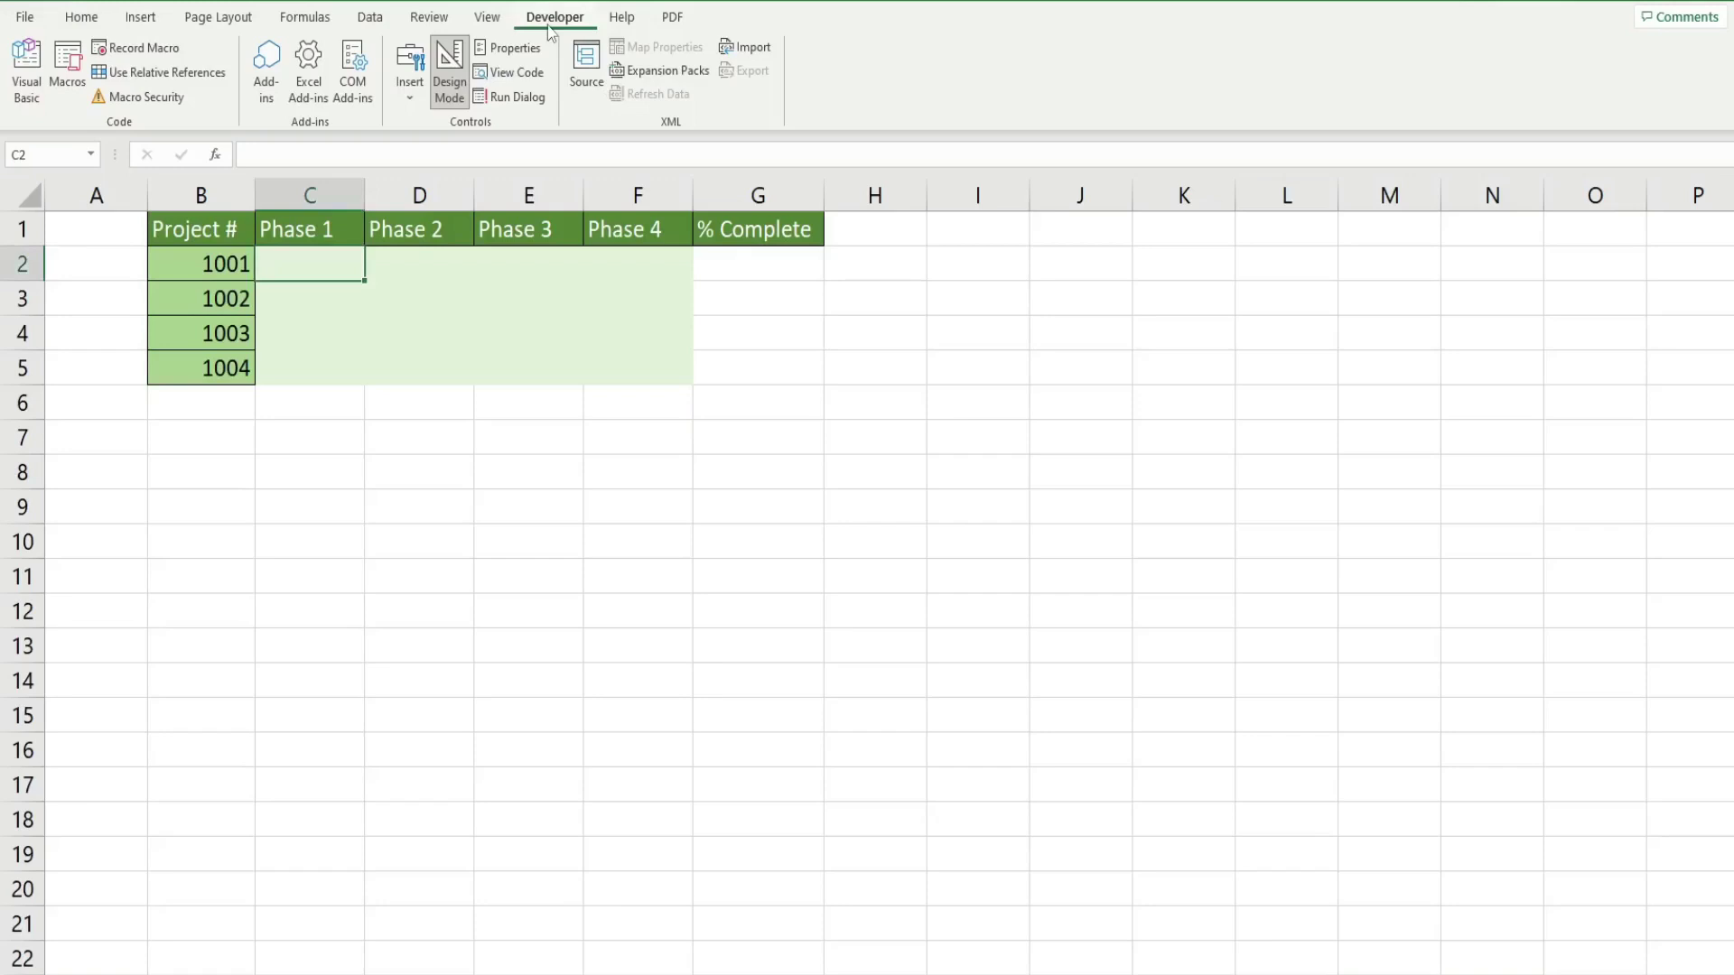
left_click(25, 17)
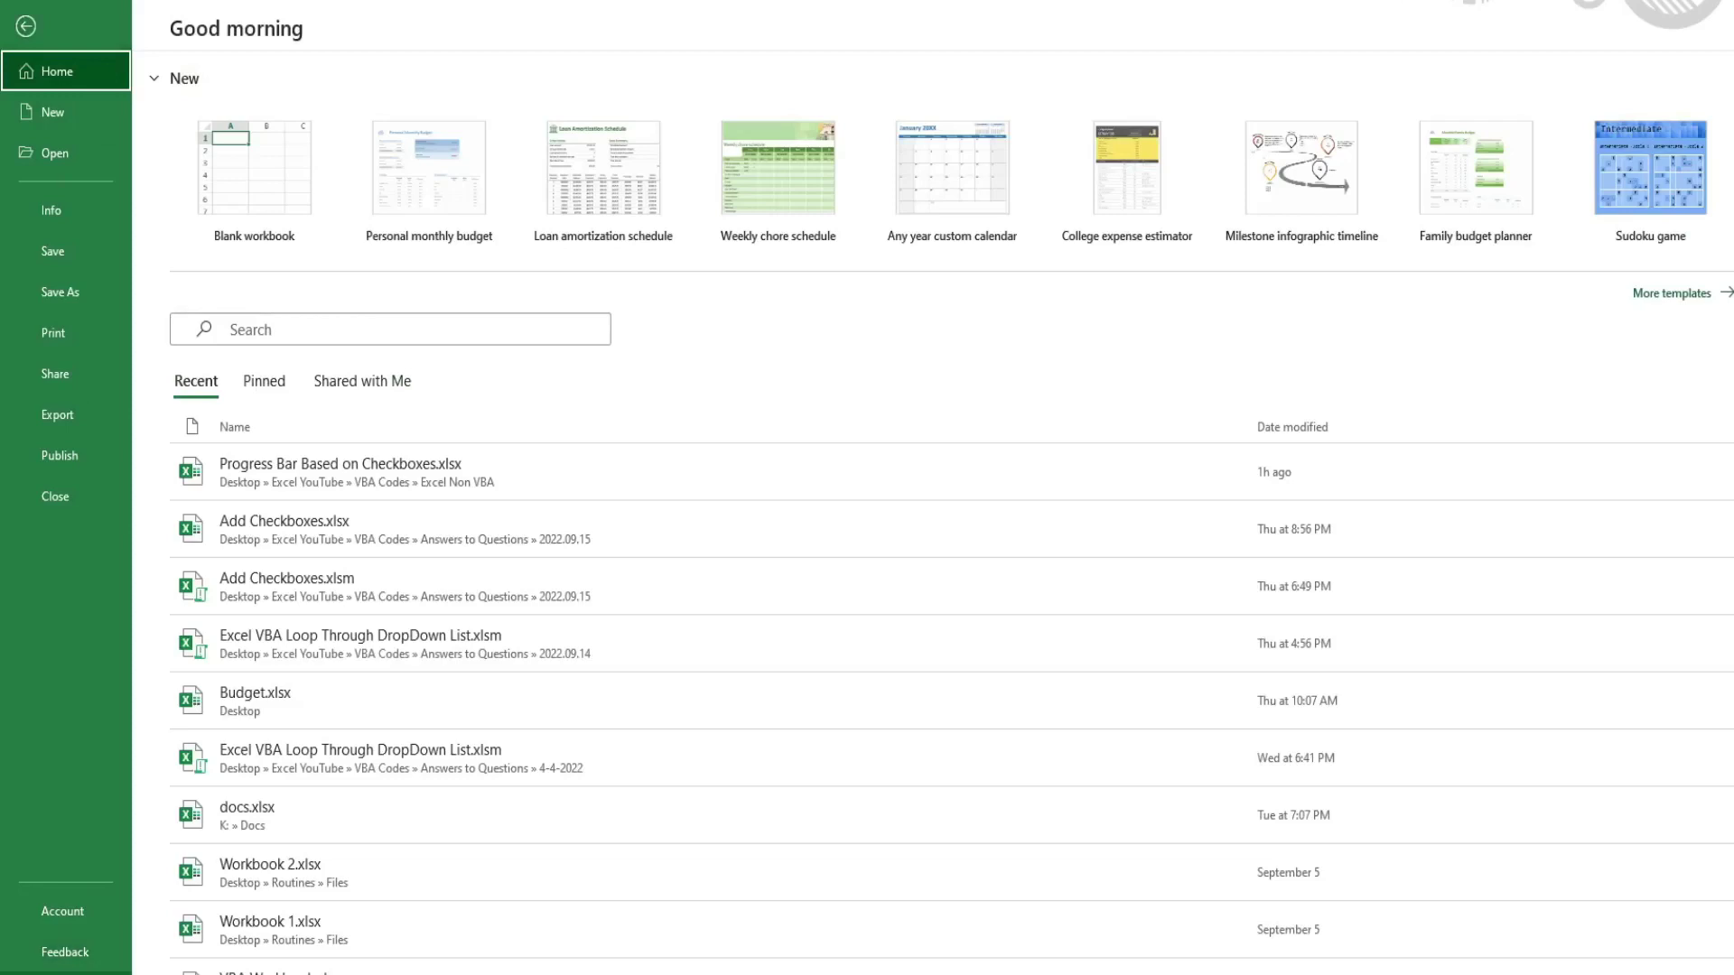
left_click(64, 971)
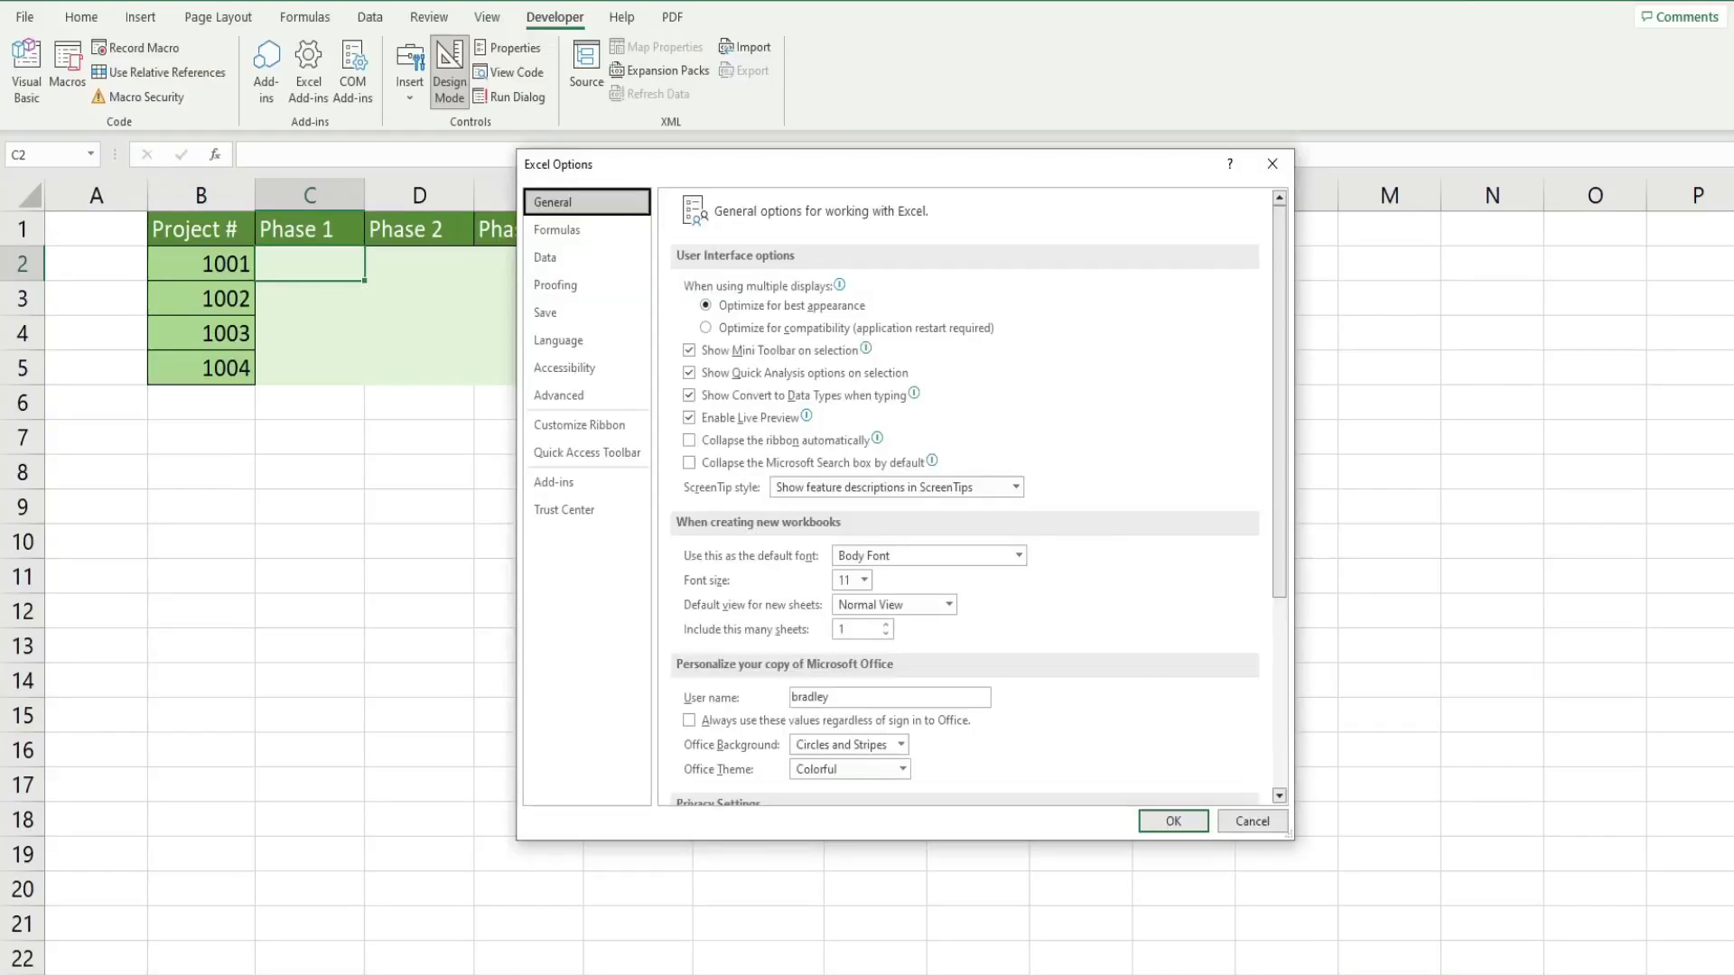
left_click(605, 428)
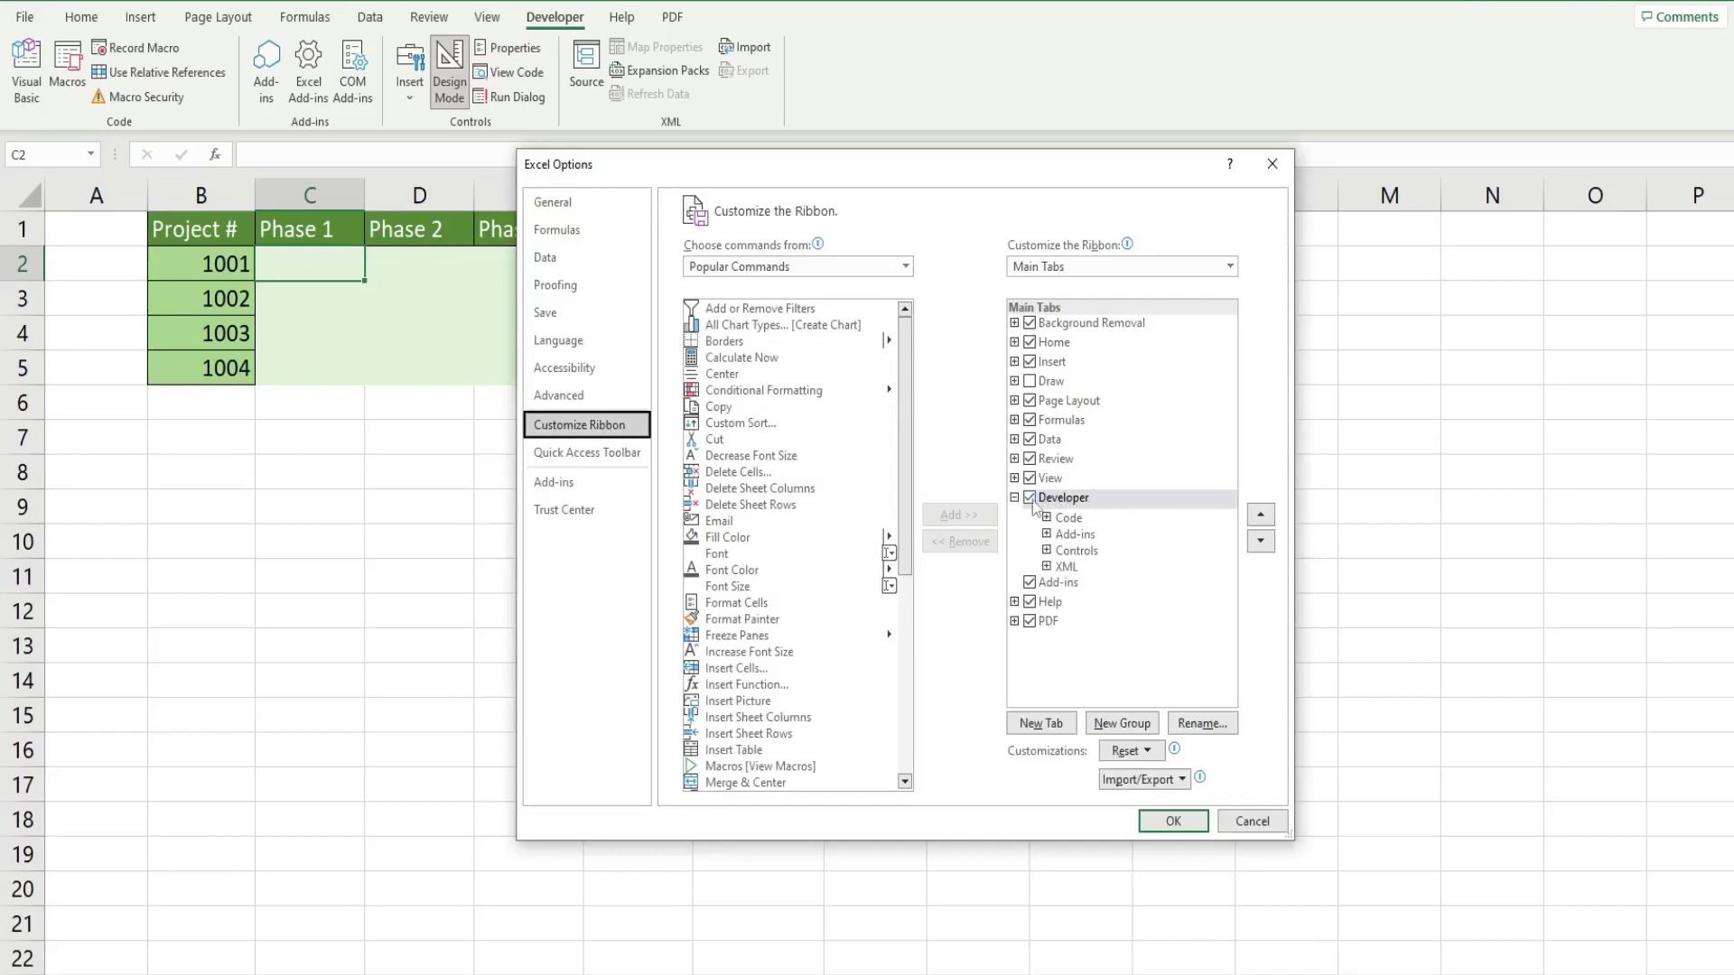
left_click(1235, 825)
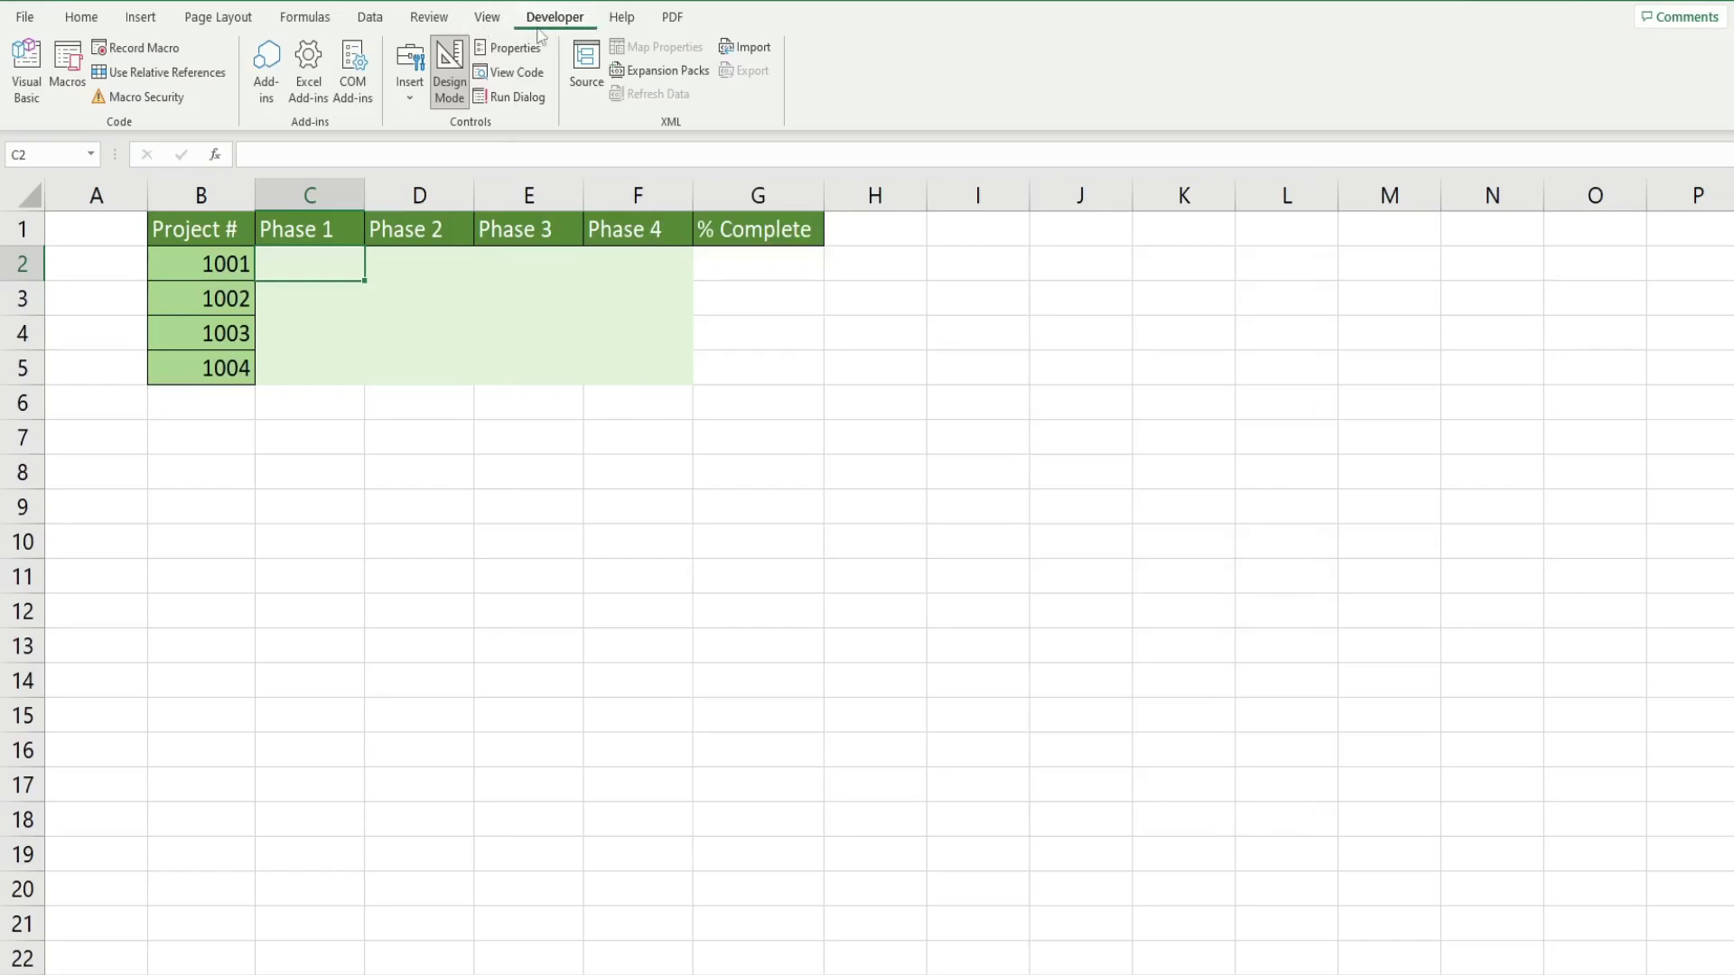
Draw a Form Controls checkbox in cell C2 and shrink it to fit inside the cell.
left_click(415, 101)
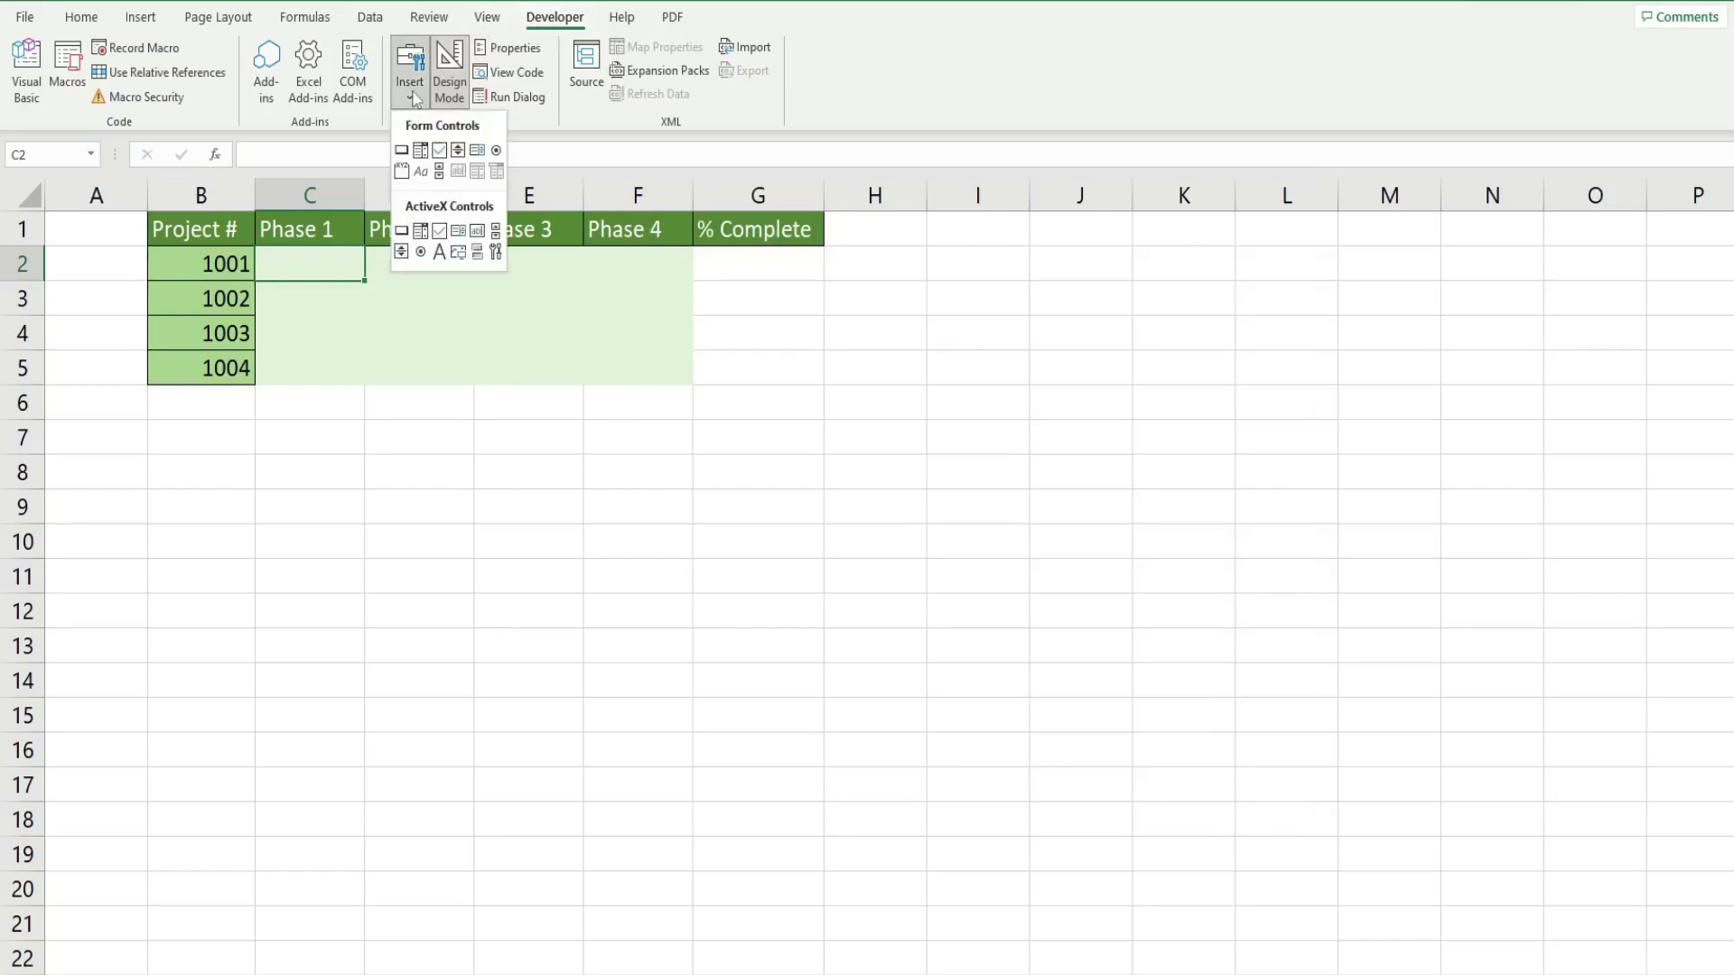
left_click(439, 151)
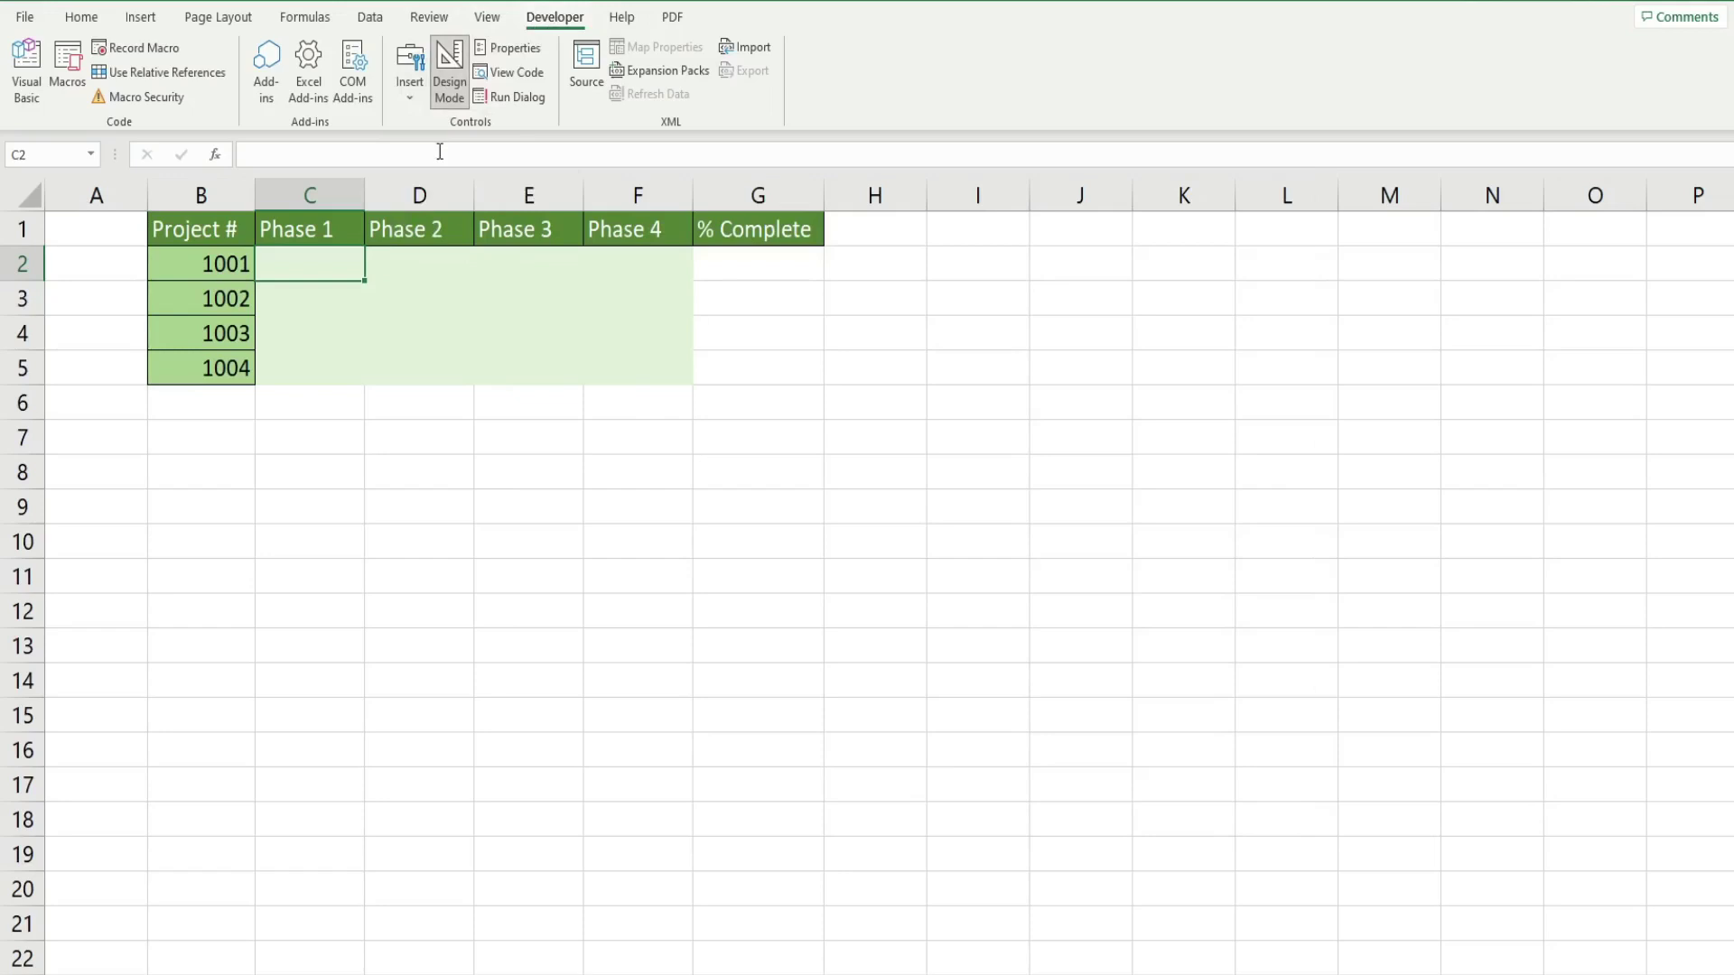
left_click(261, 258)
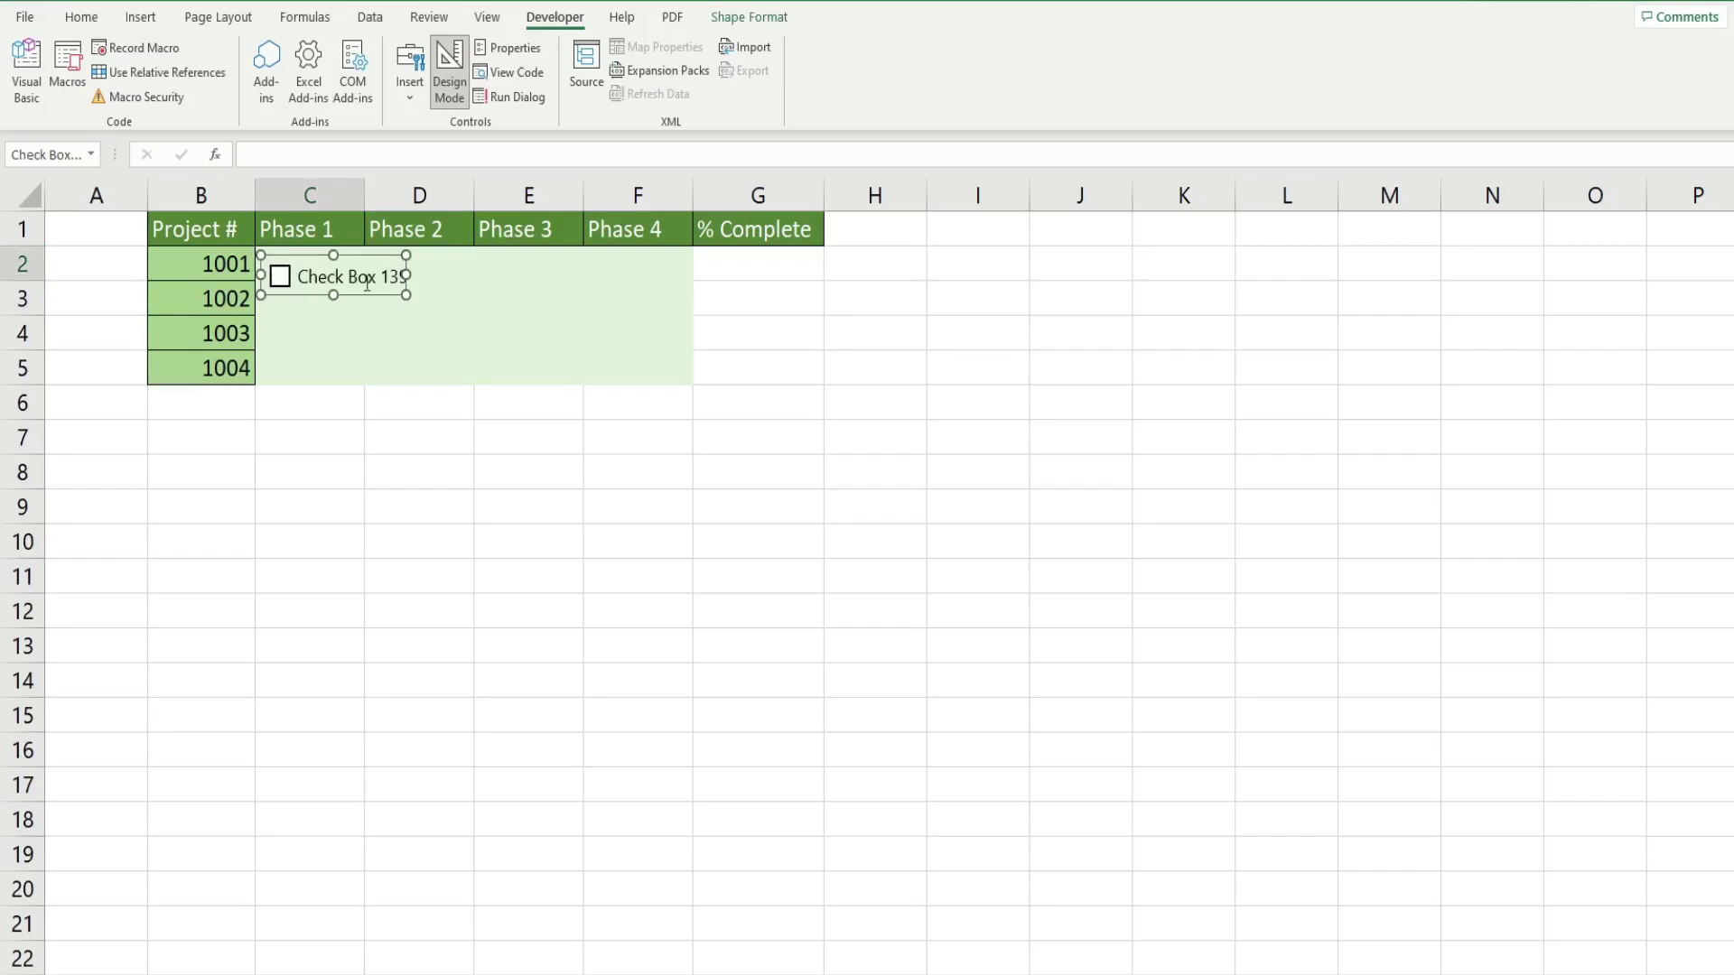
left_click(295, 252)
left_click_drag(296, 252, 288, 245)
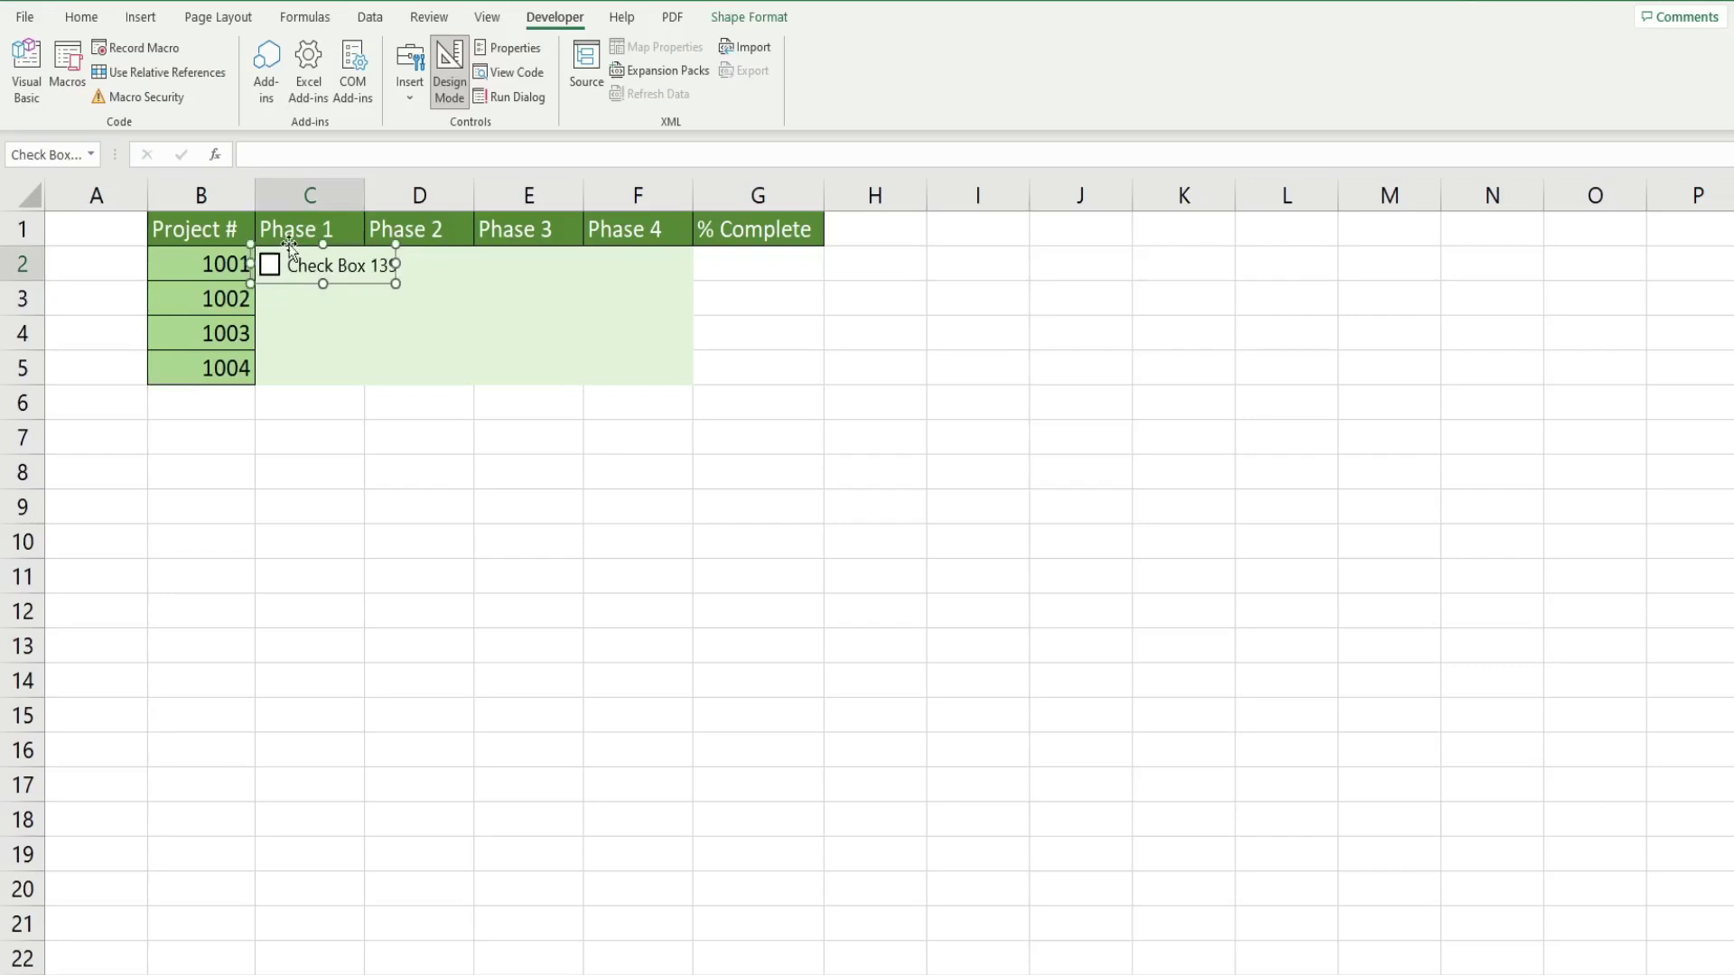
left_click_drag(398, 265, 365, 261)
Erase the checkbox's label text, deselect it, and test ticking it.
left_click(289, 264)
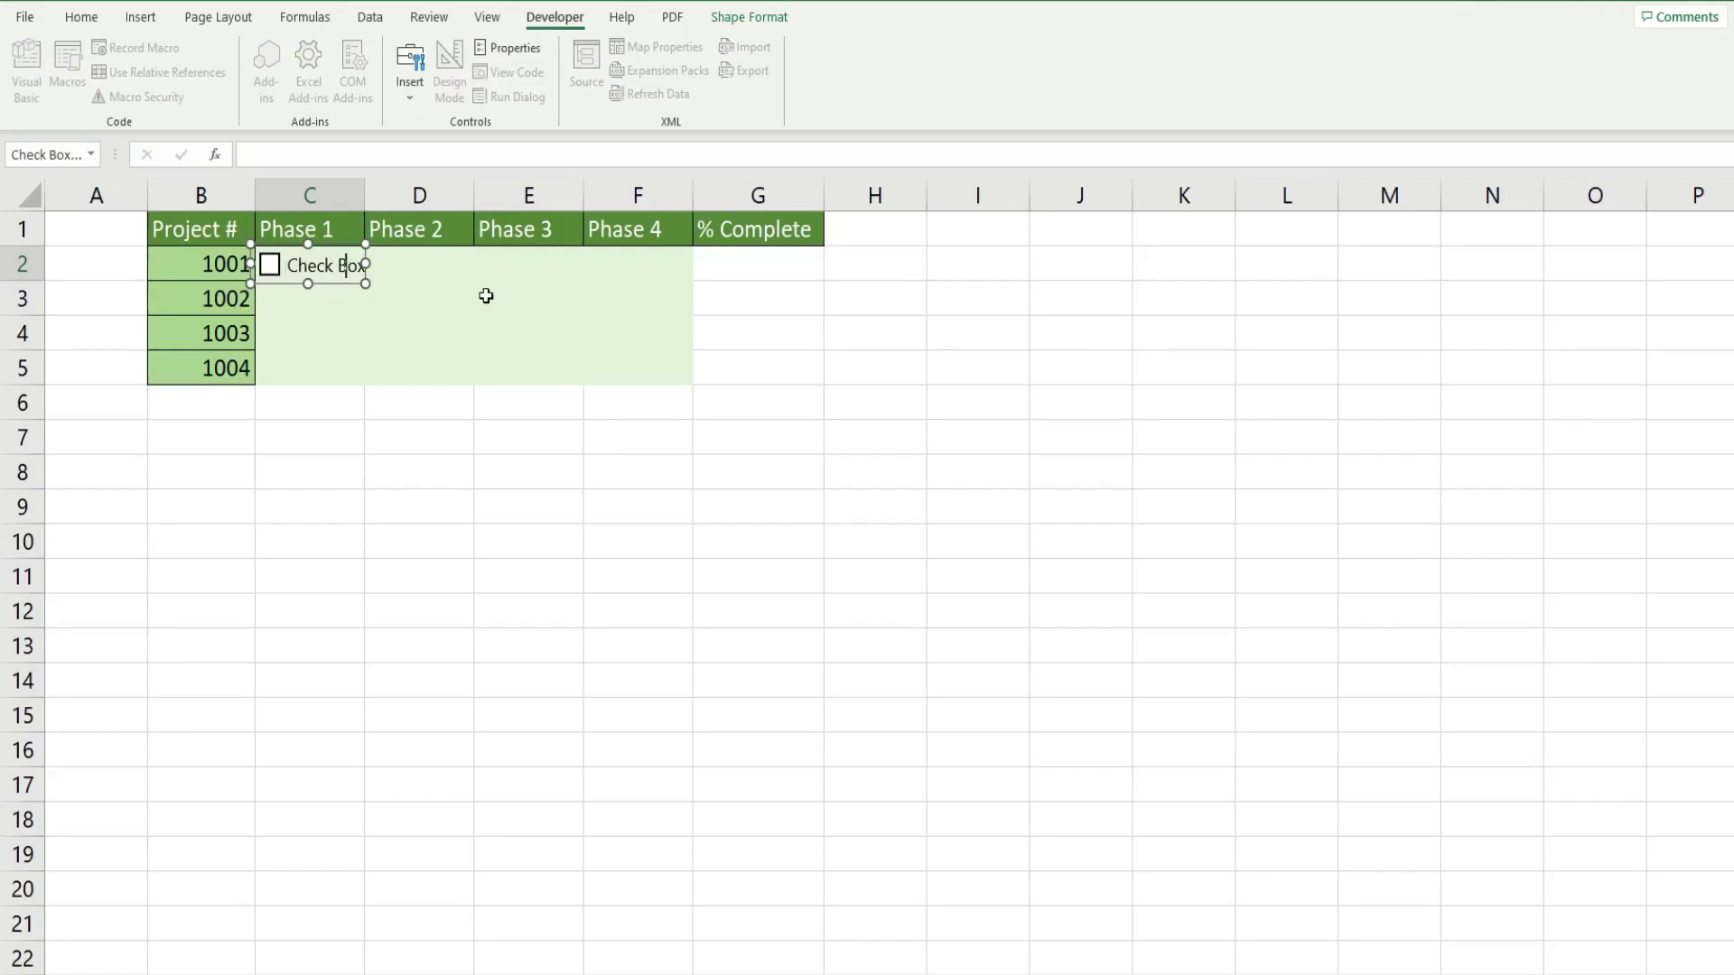
key("End")
key("BackSpace")
key("BackSpace")
key("BackSpace")
key("BackSpace")
key("BackSpace")
key("BackSpace")
key("BackSpace")
key("BackSpace")
key("BackSpace")
key("BackSpace")
key("BackSpace")
left_click(417, 423)
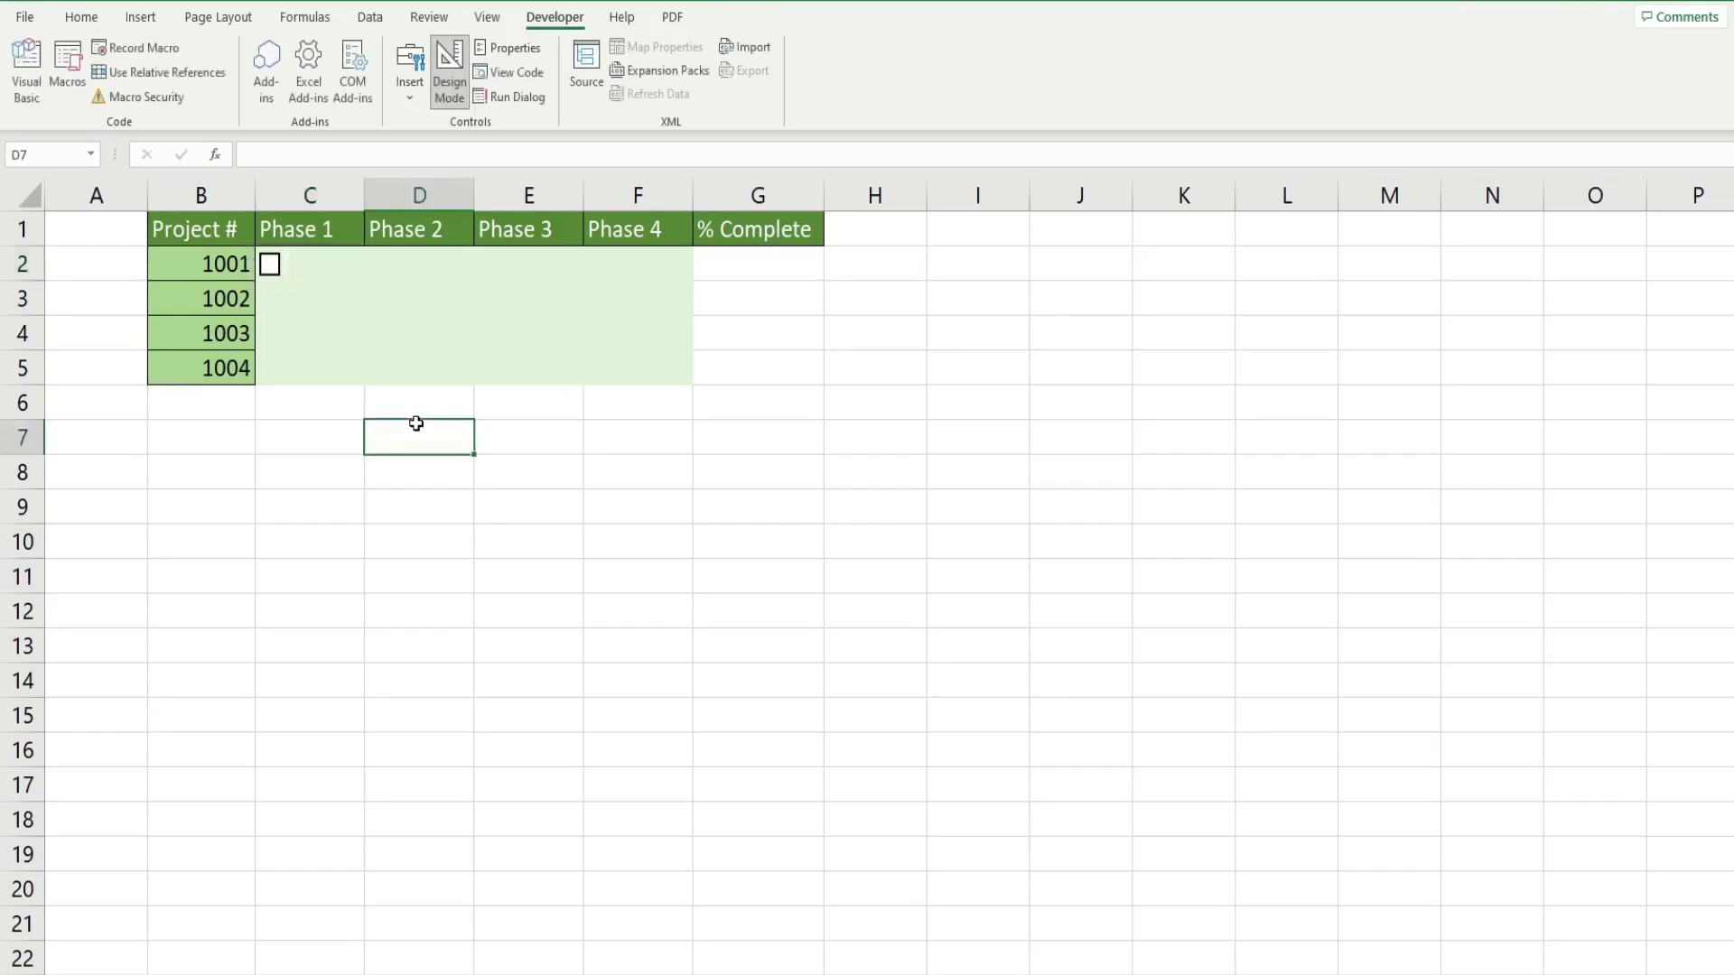
left_click(269, 264)
Untick C2, then copy its checkbox across to D2, E2 and F2 with Ctrl+R.
left_click(271, 278)
left_click(283, 300)
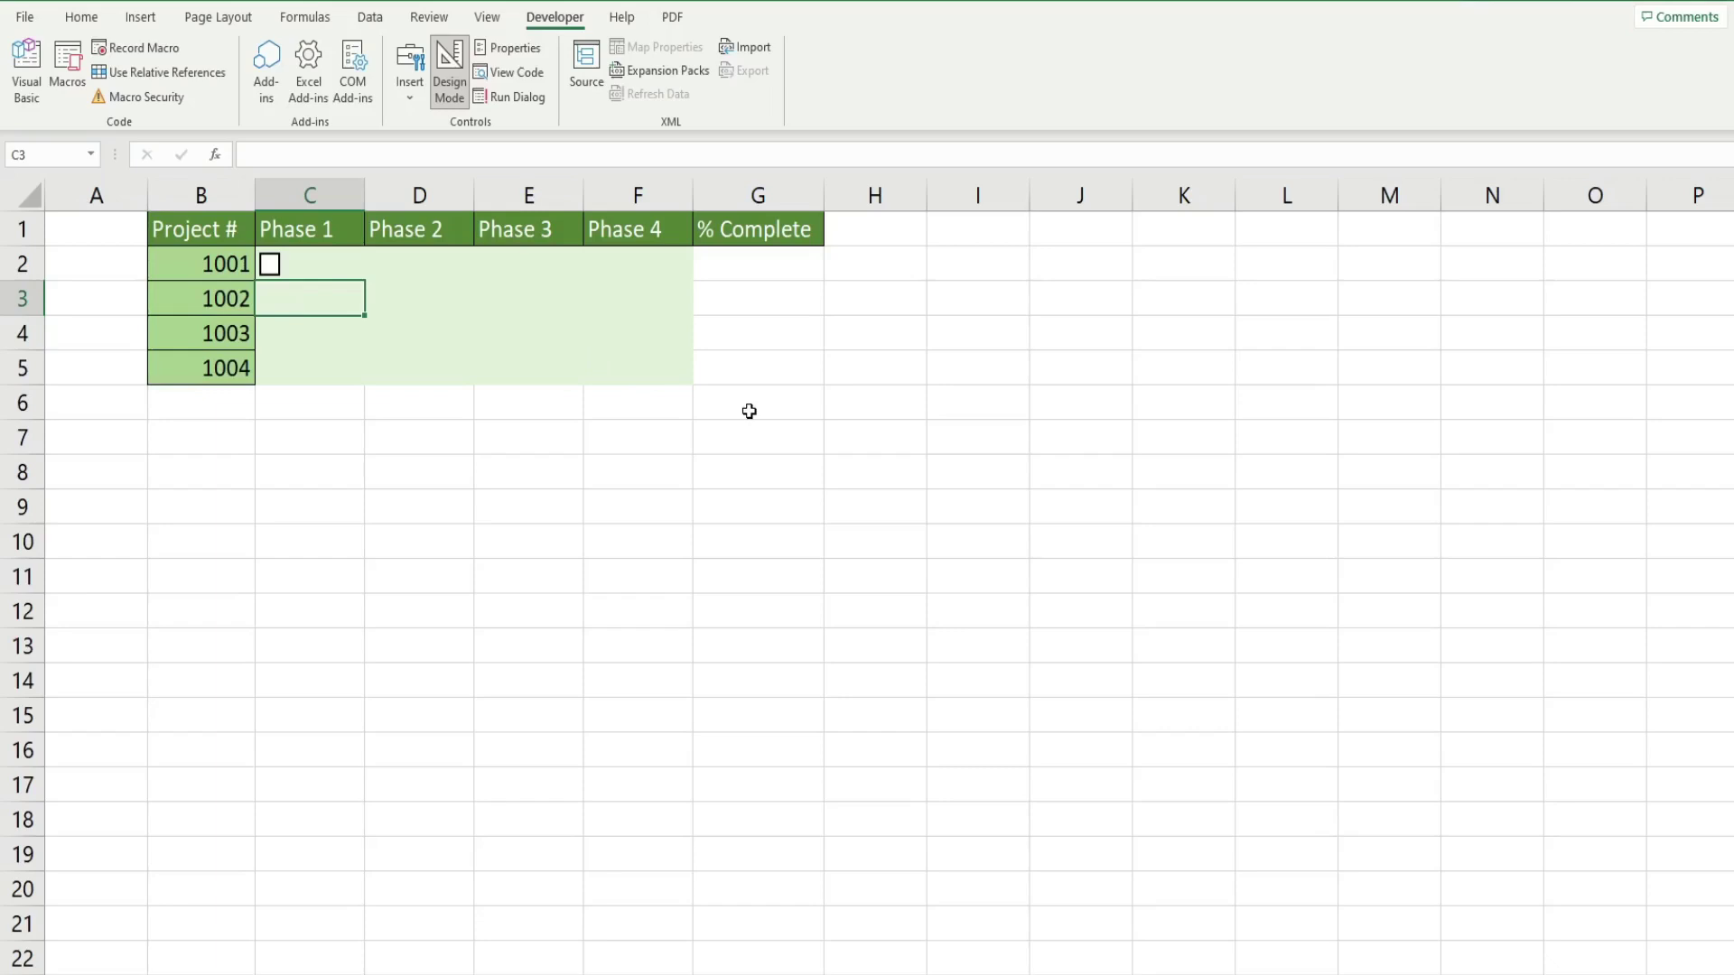
key("Up")
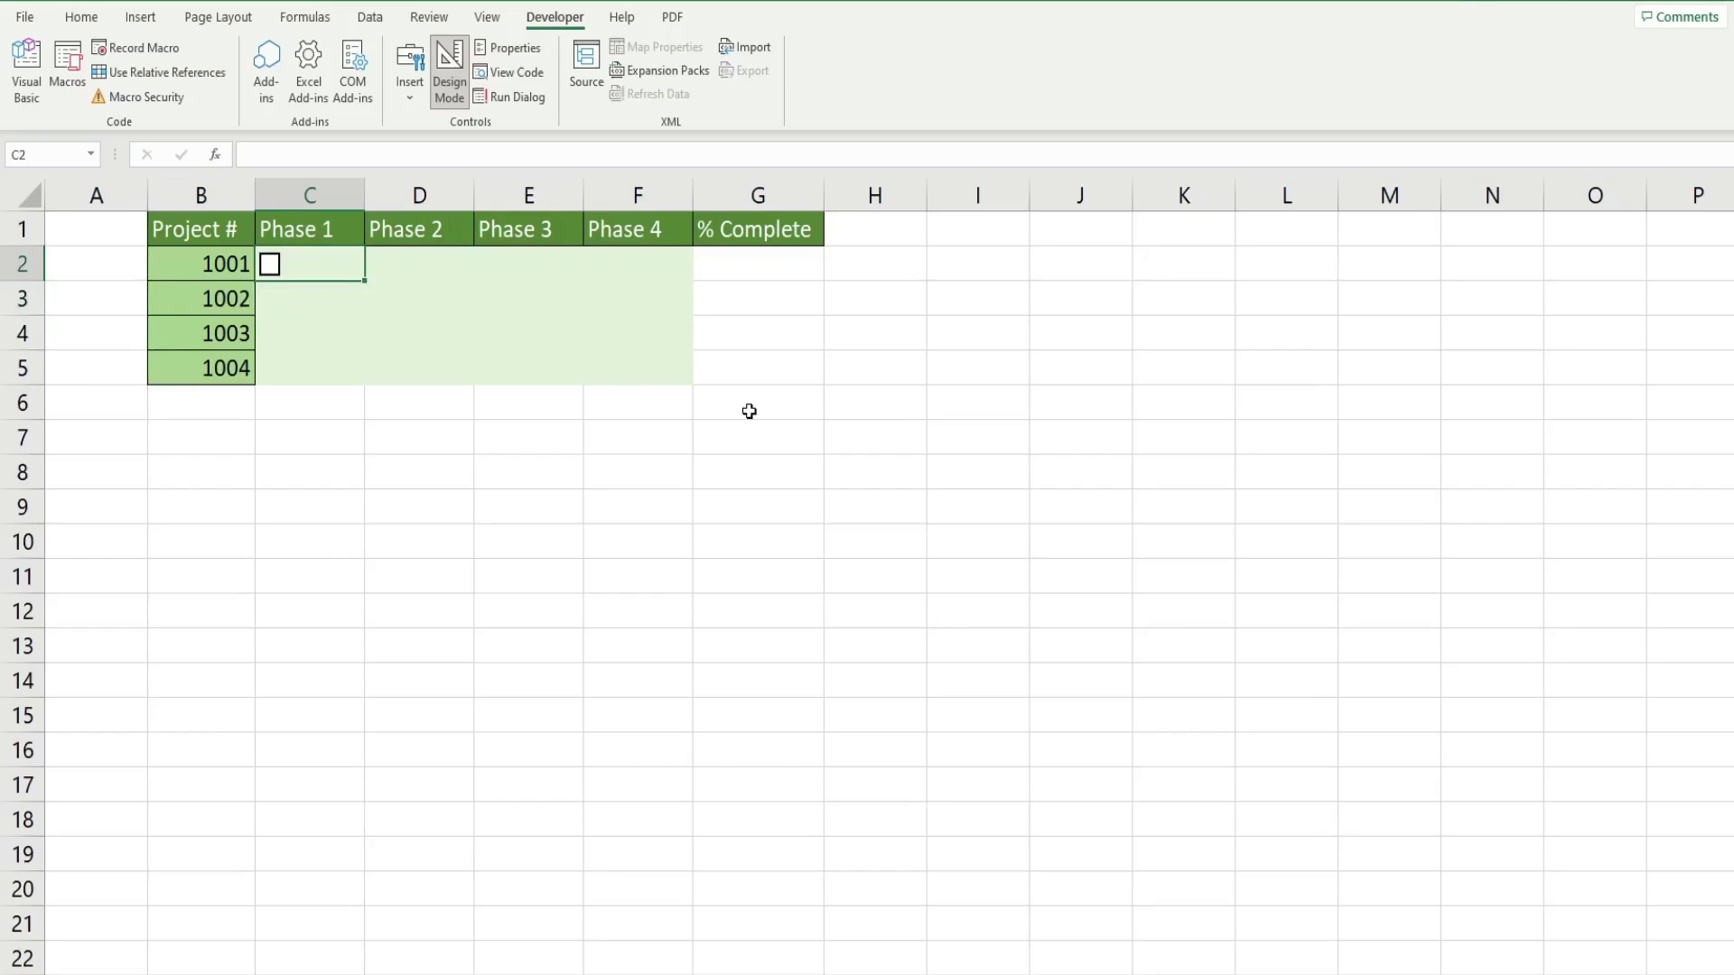
key("shift+Right")
key("shift+Right")
key("shift+Right")
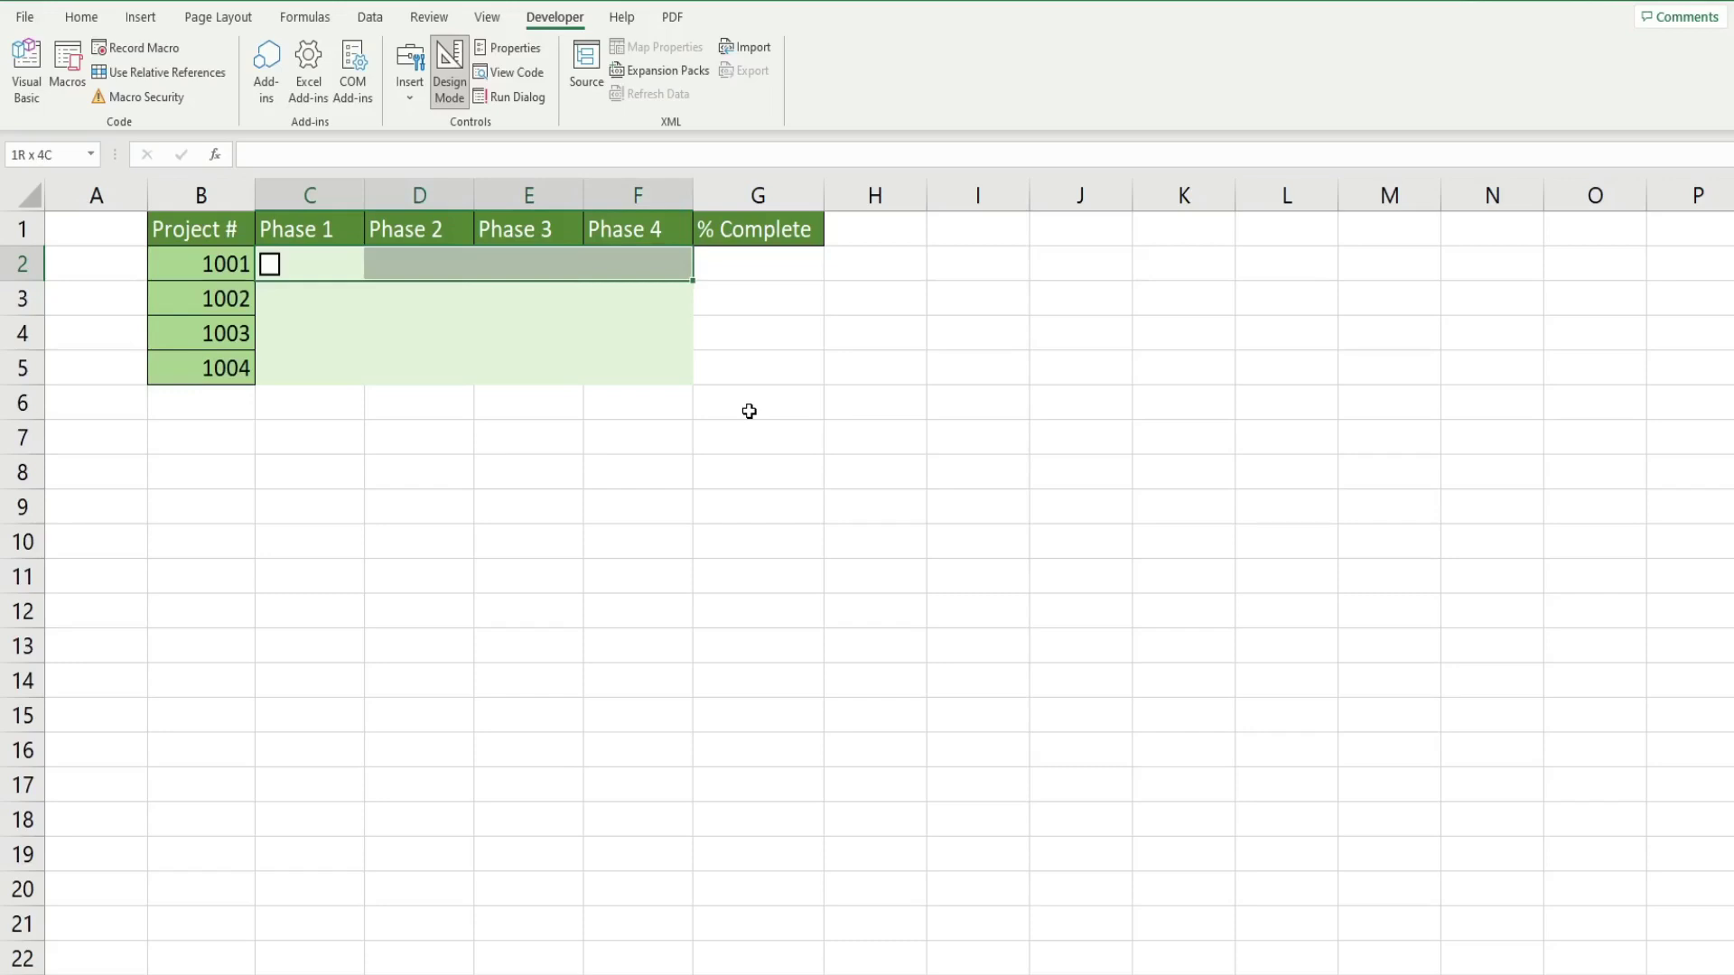
key("ctrl+r")
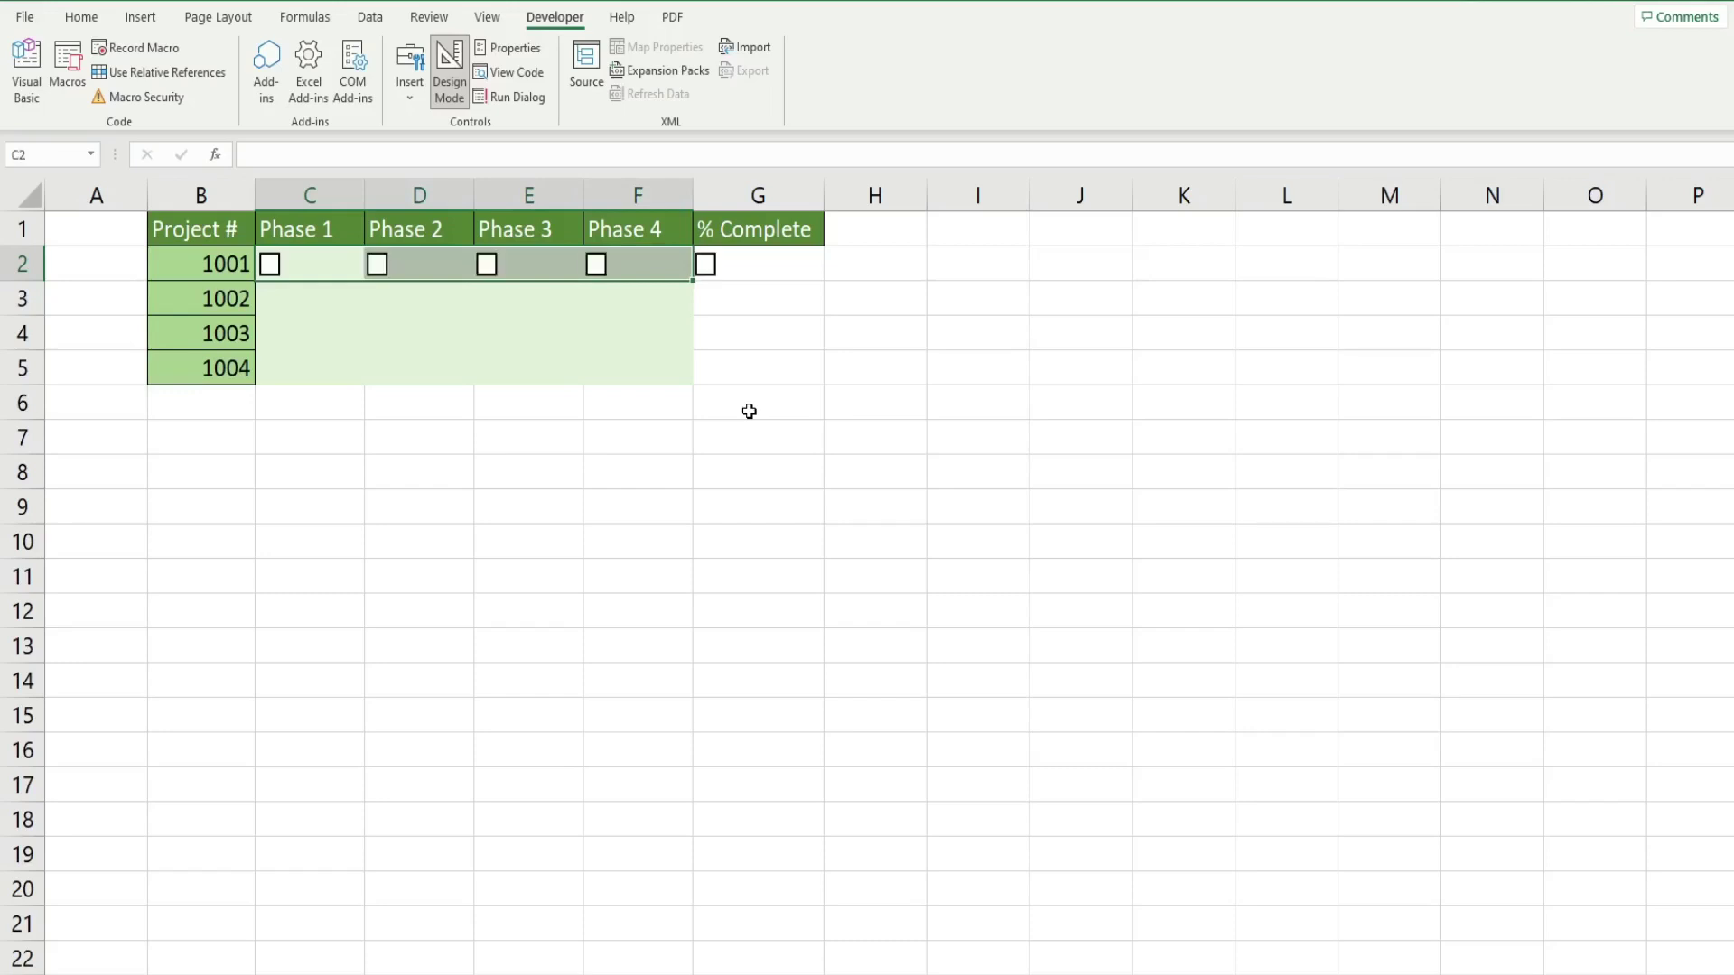
Delete the extra checkbox that landed in G2 under % Complete.
left_click(727, 277)
left_click(727, 275)
right_click(734, 266)
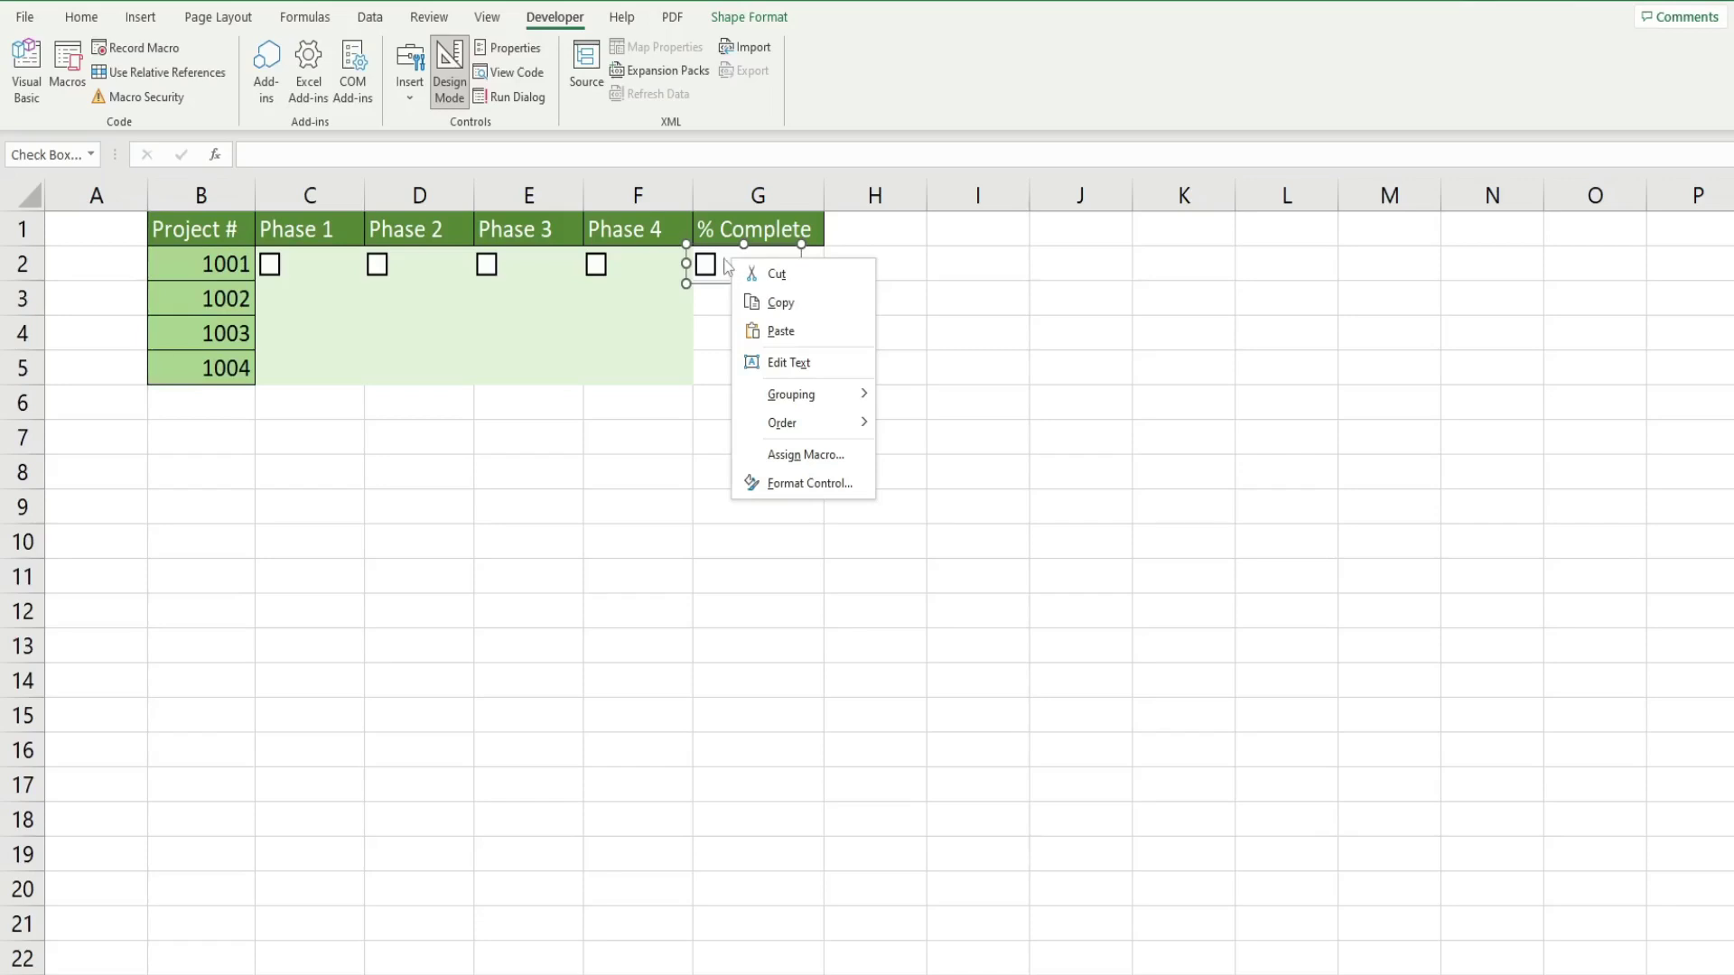
key("Escape")
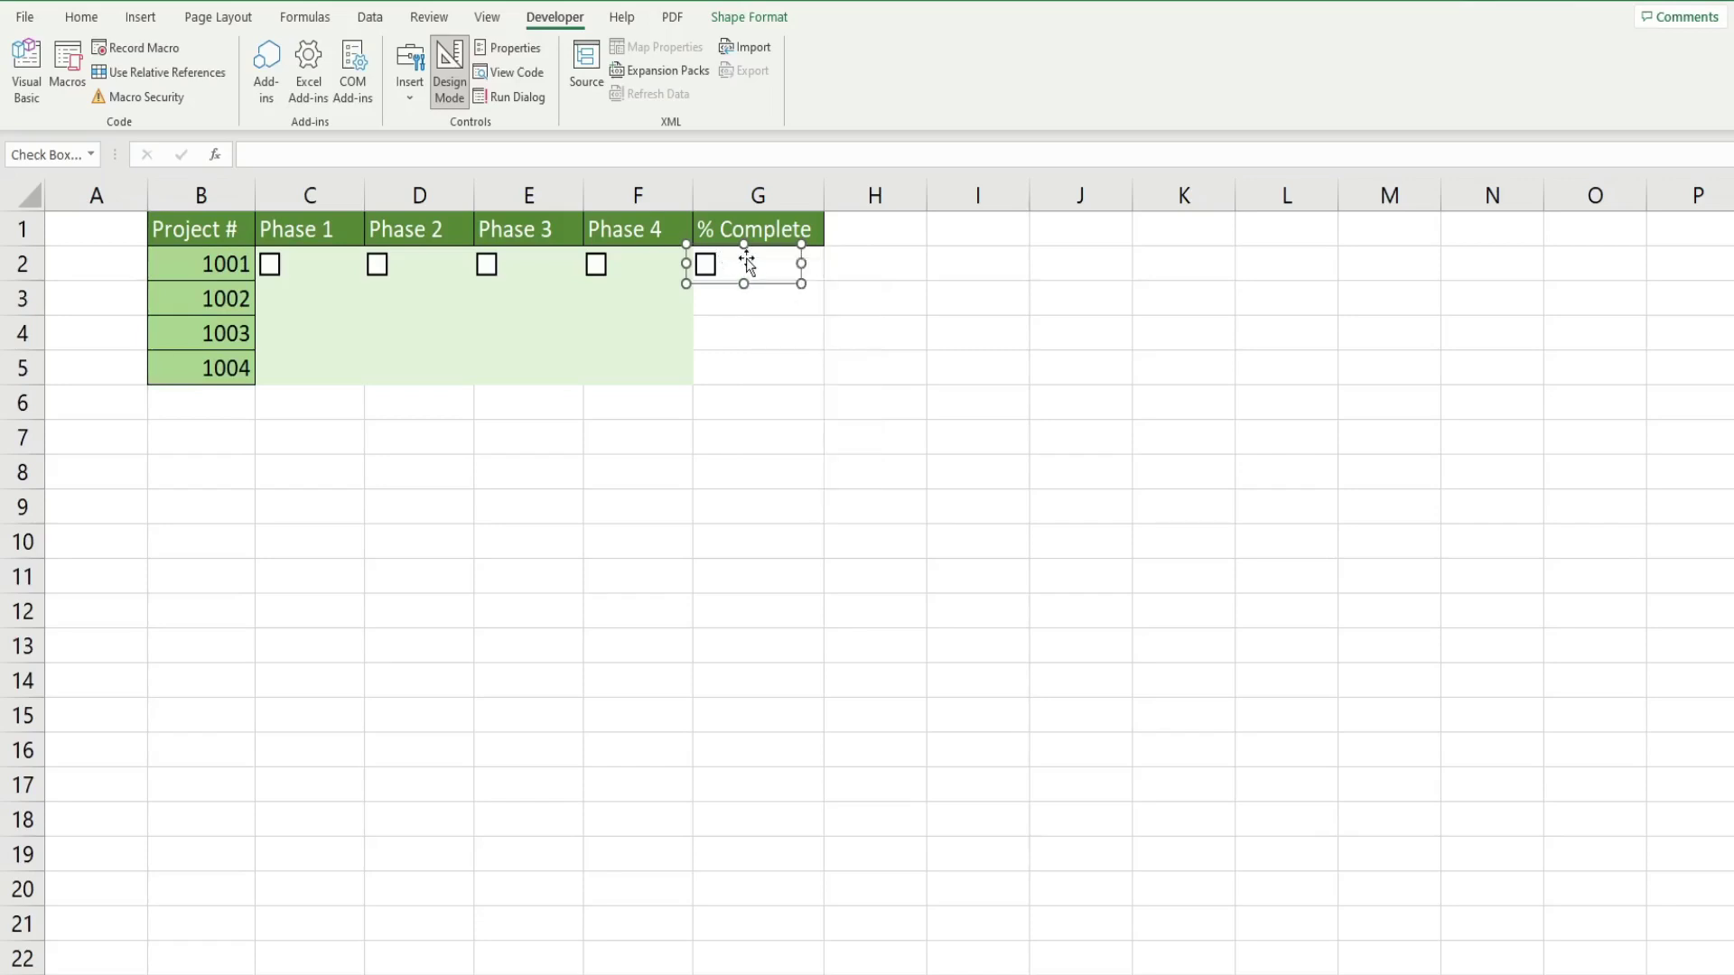
key("Delete")
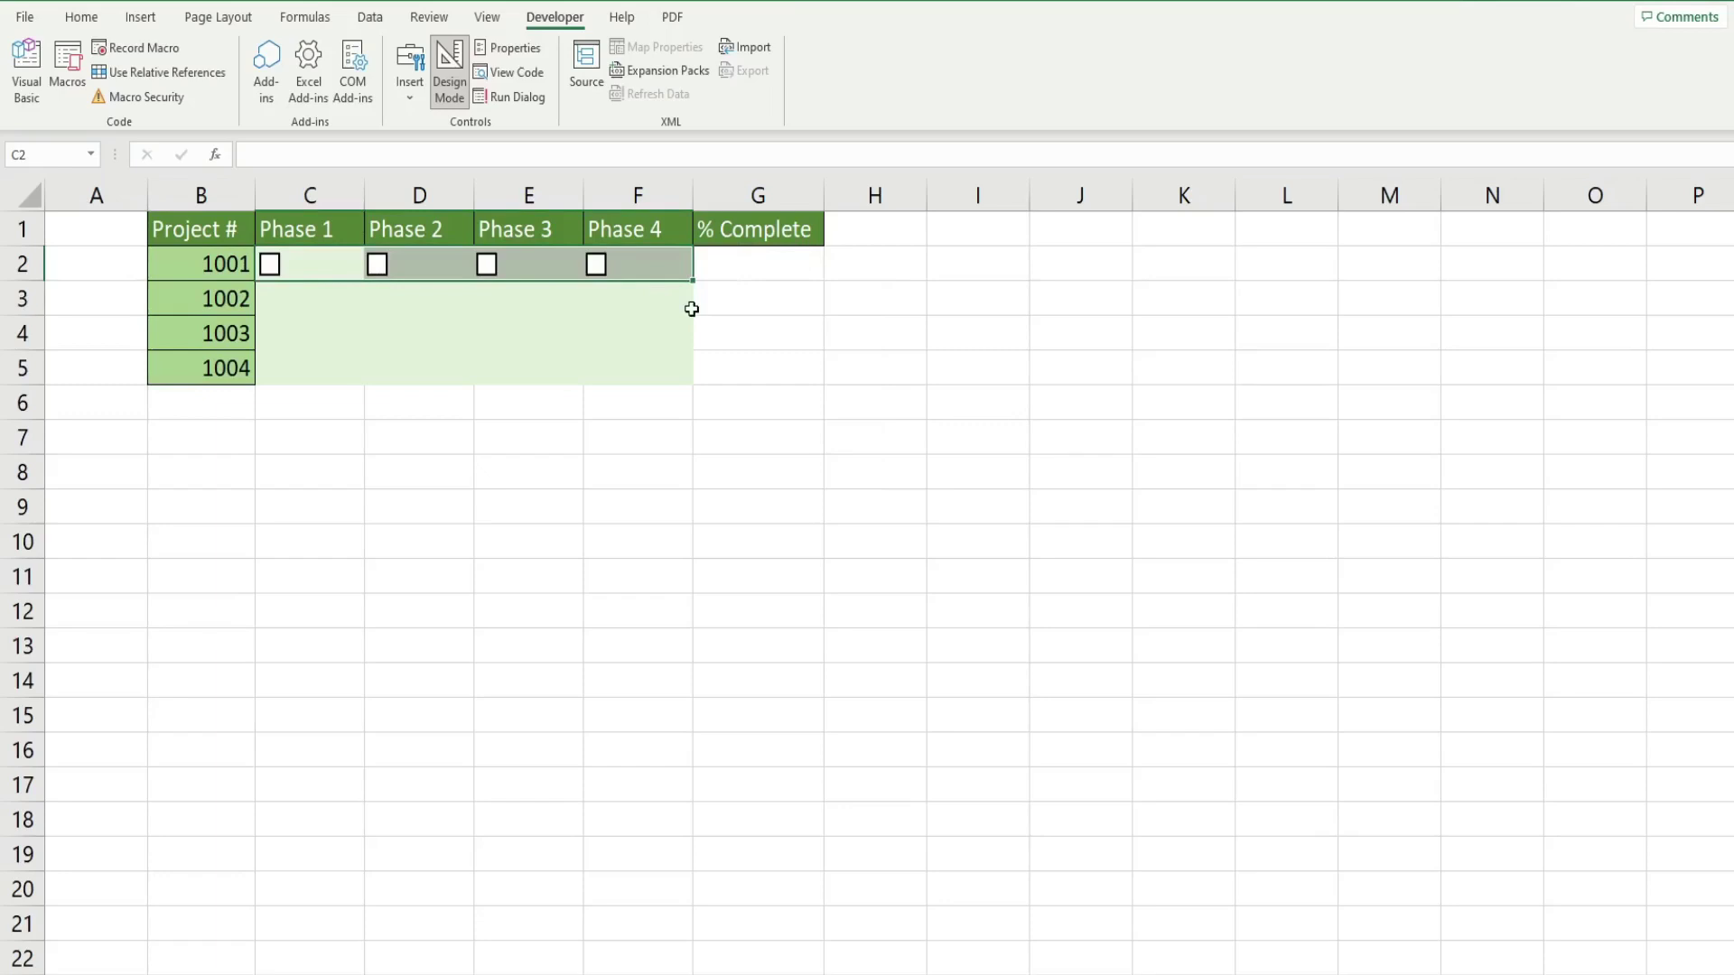
Fill the C2:F2 checkboxes down through row 5, then tick project 1001's Phase 1 box.
left_click_drag(692, 309, 692, 312)
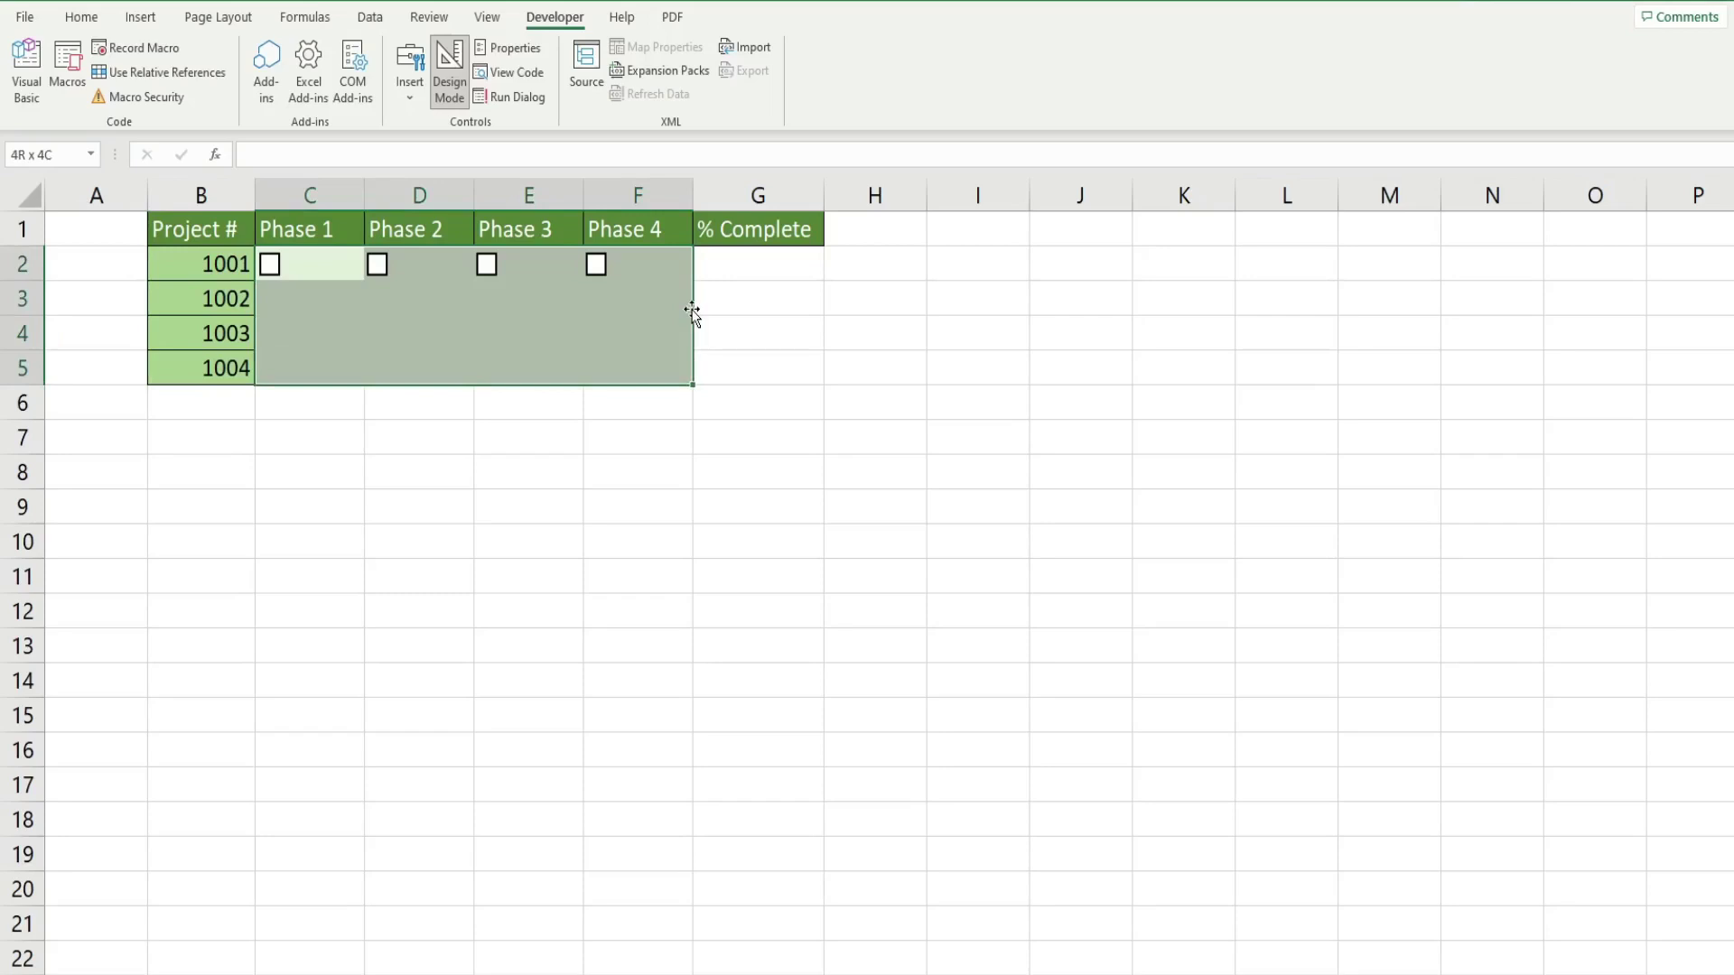
left_click_drag(693, 309, 694, 313)
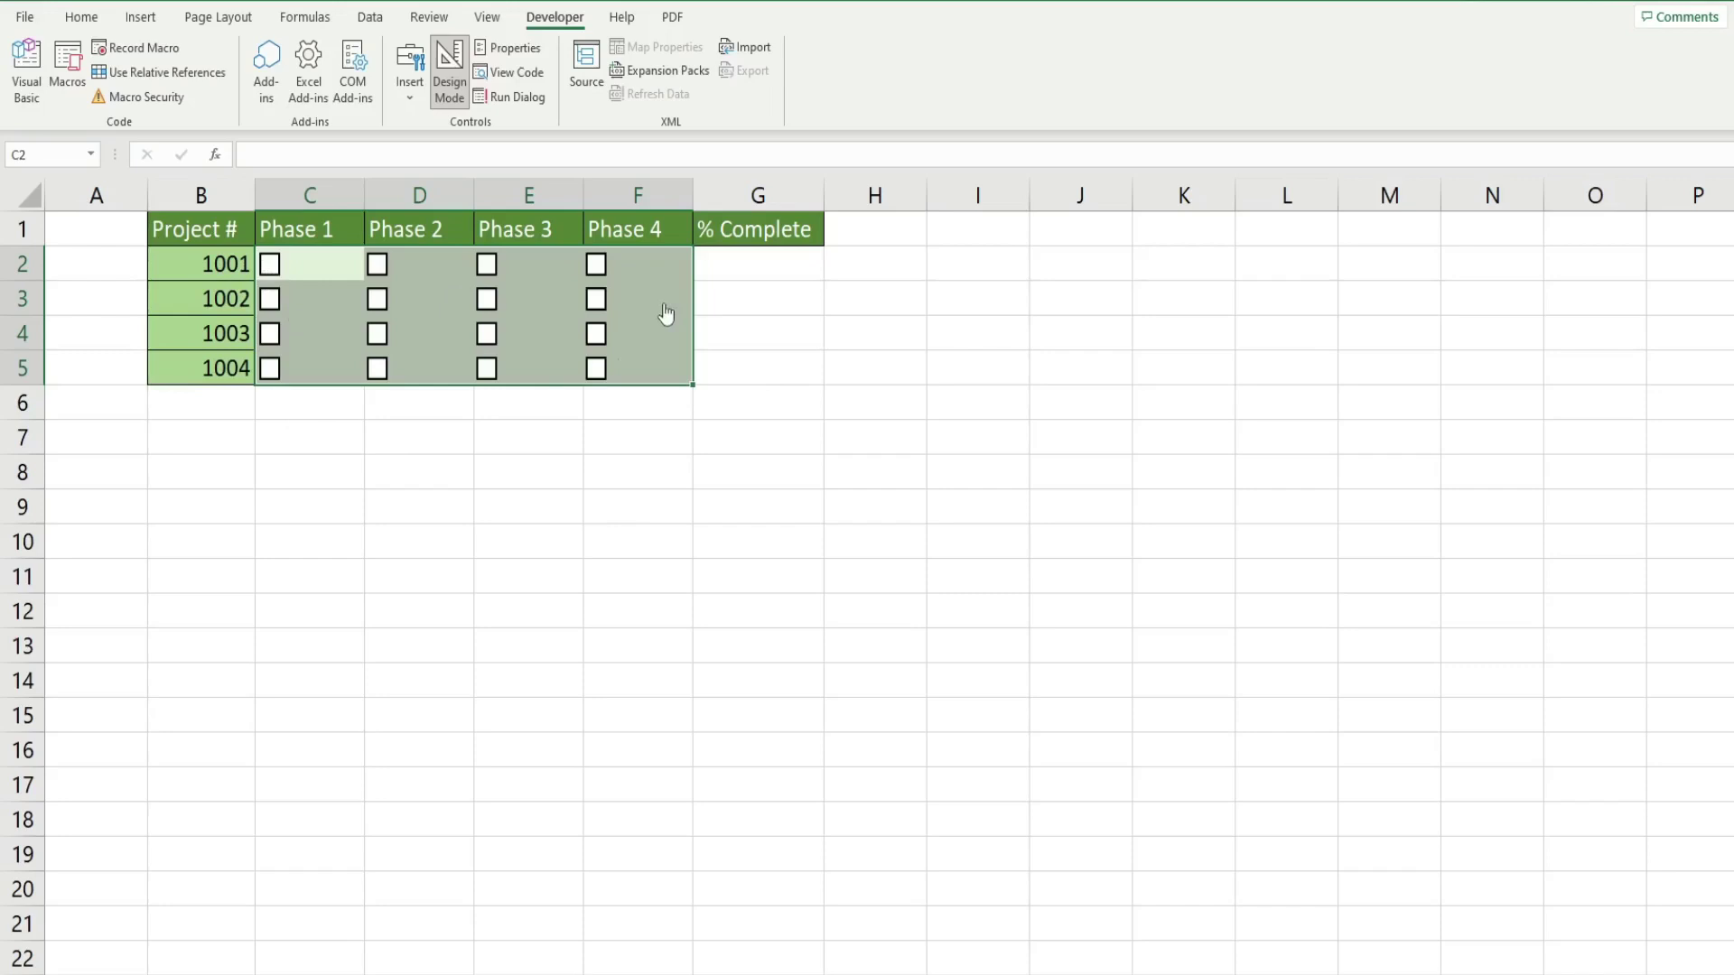
left_click(339, 427)
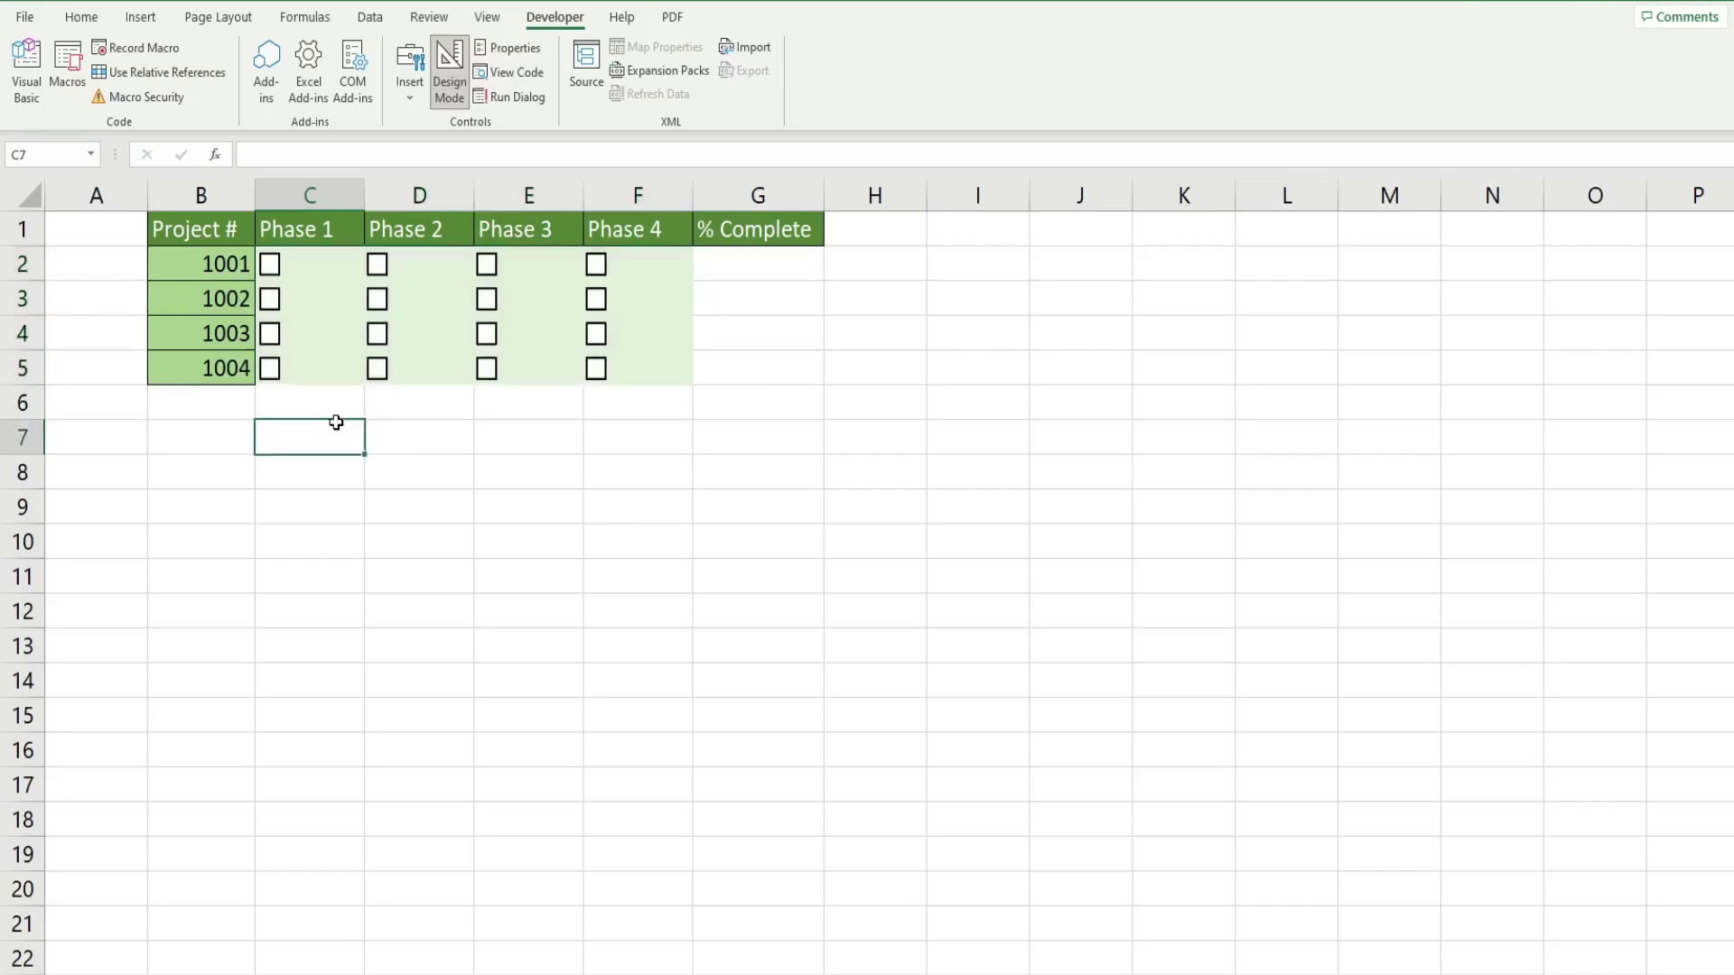
left_click(306, 269)
Link the Phase 1 checkbox to cell C2 through Format Control and test its TRUE/FALSE value.
right_click(308, 270)
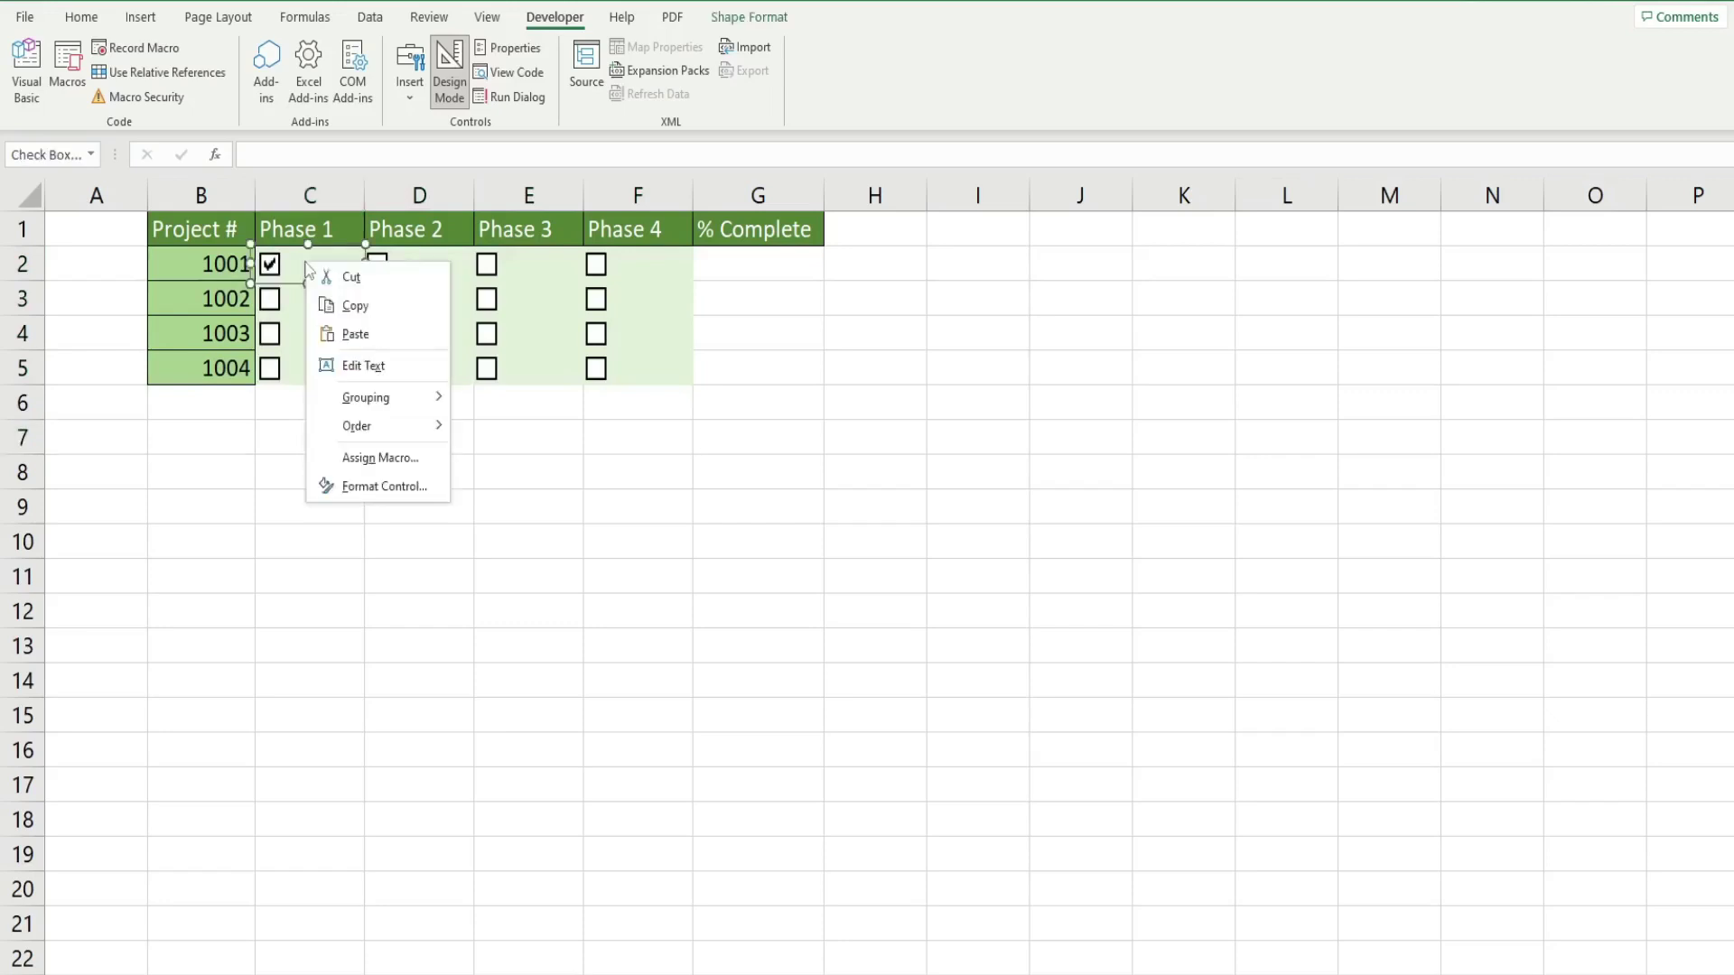
left_click(372, 487)
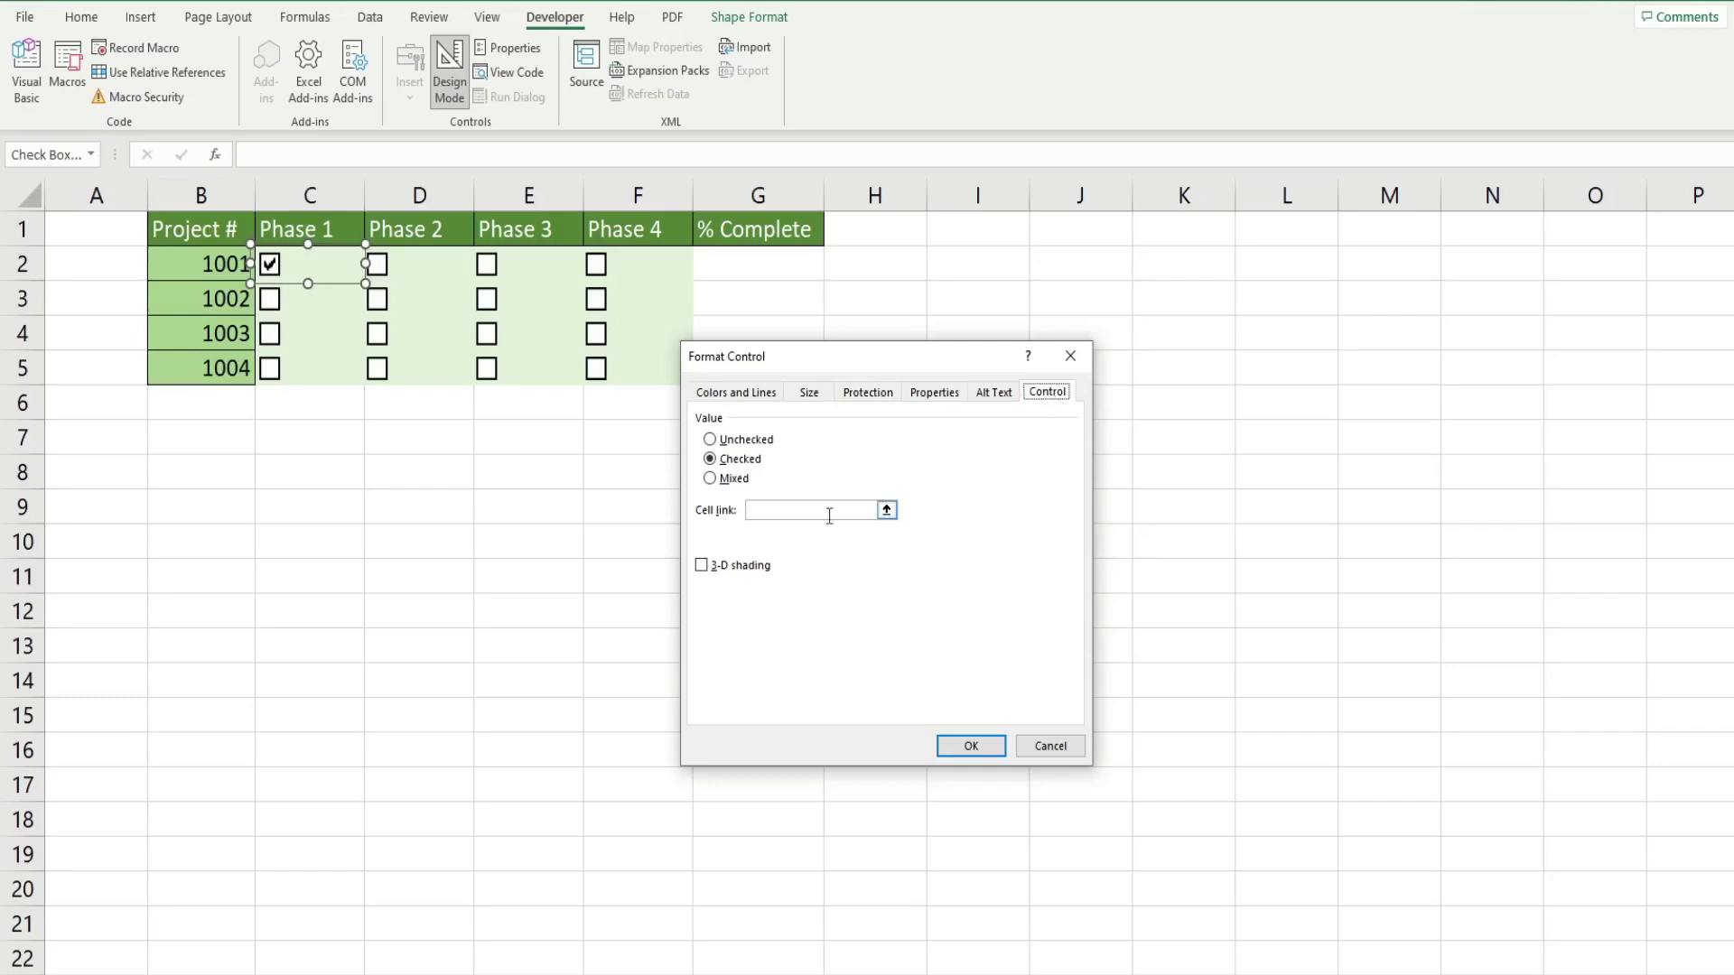
left_click(795, 510)
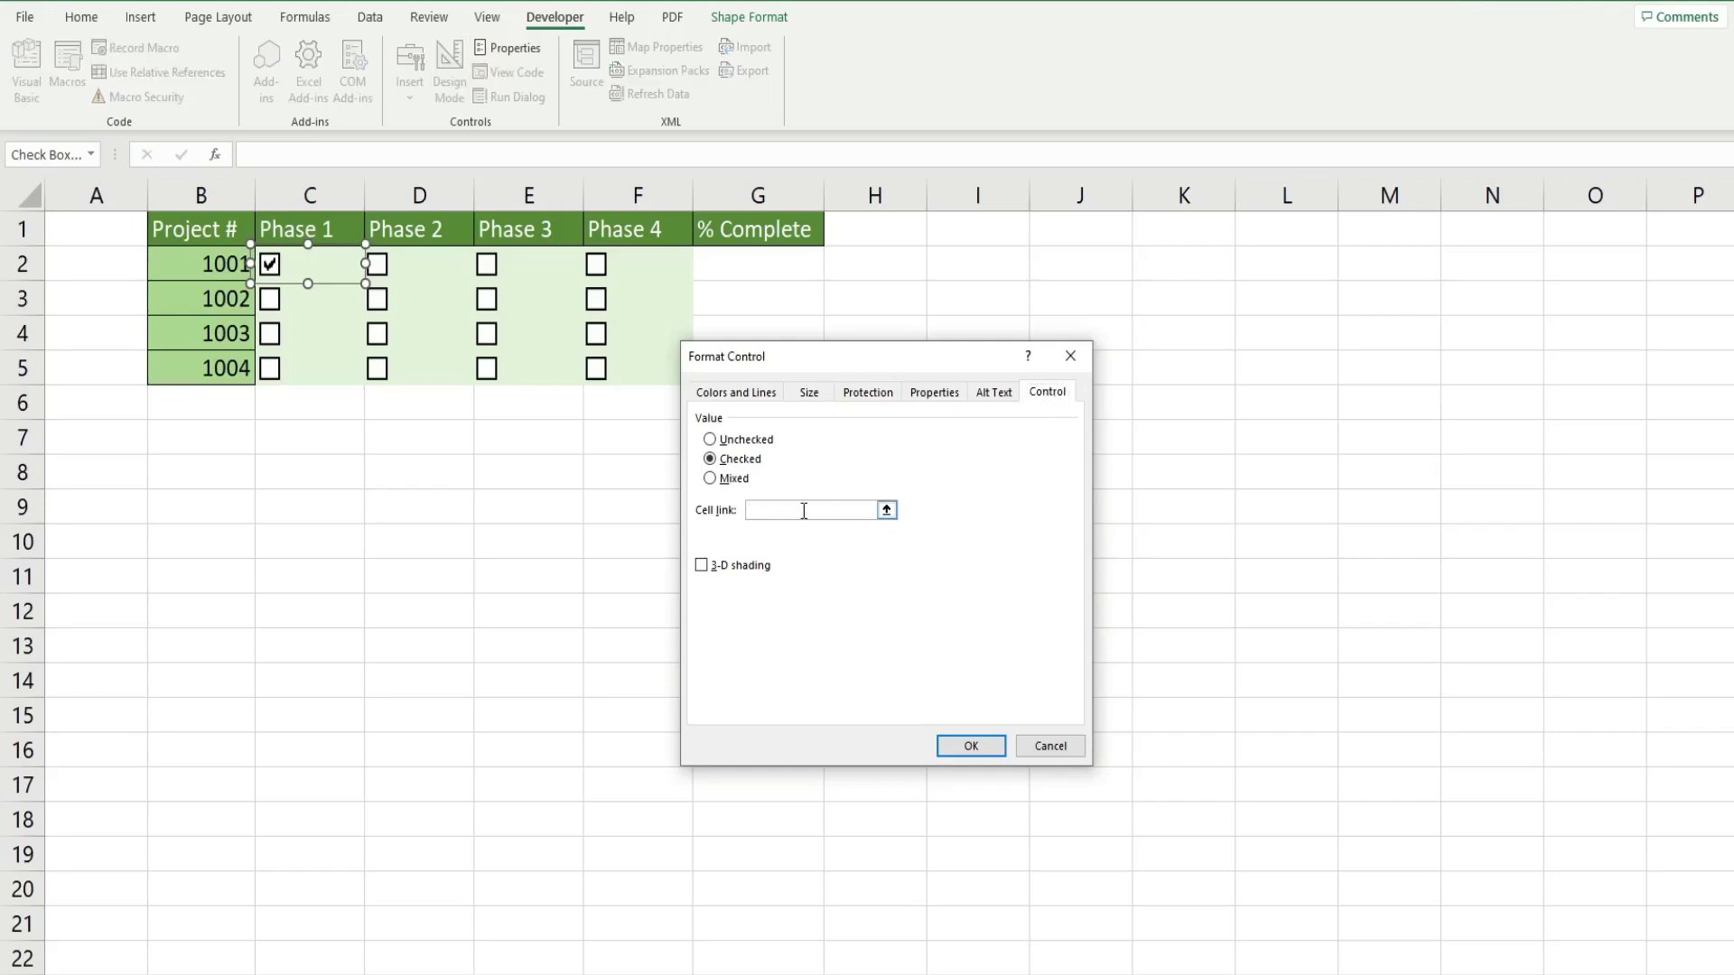
type("C2")
left_click(973, 746)
left_click(534, 647)
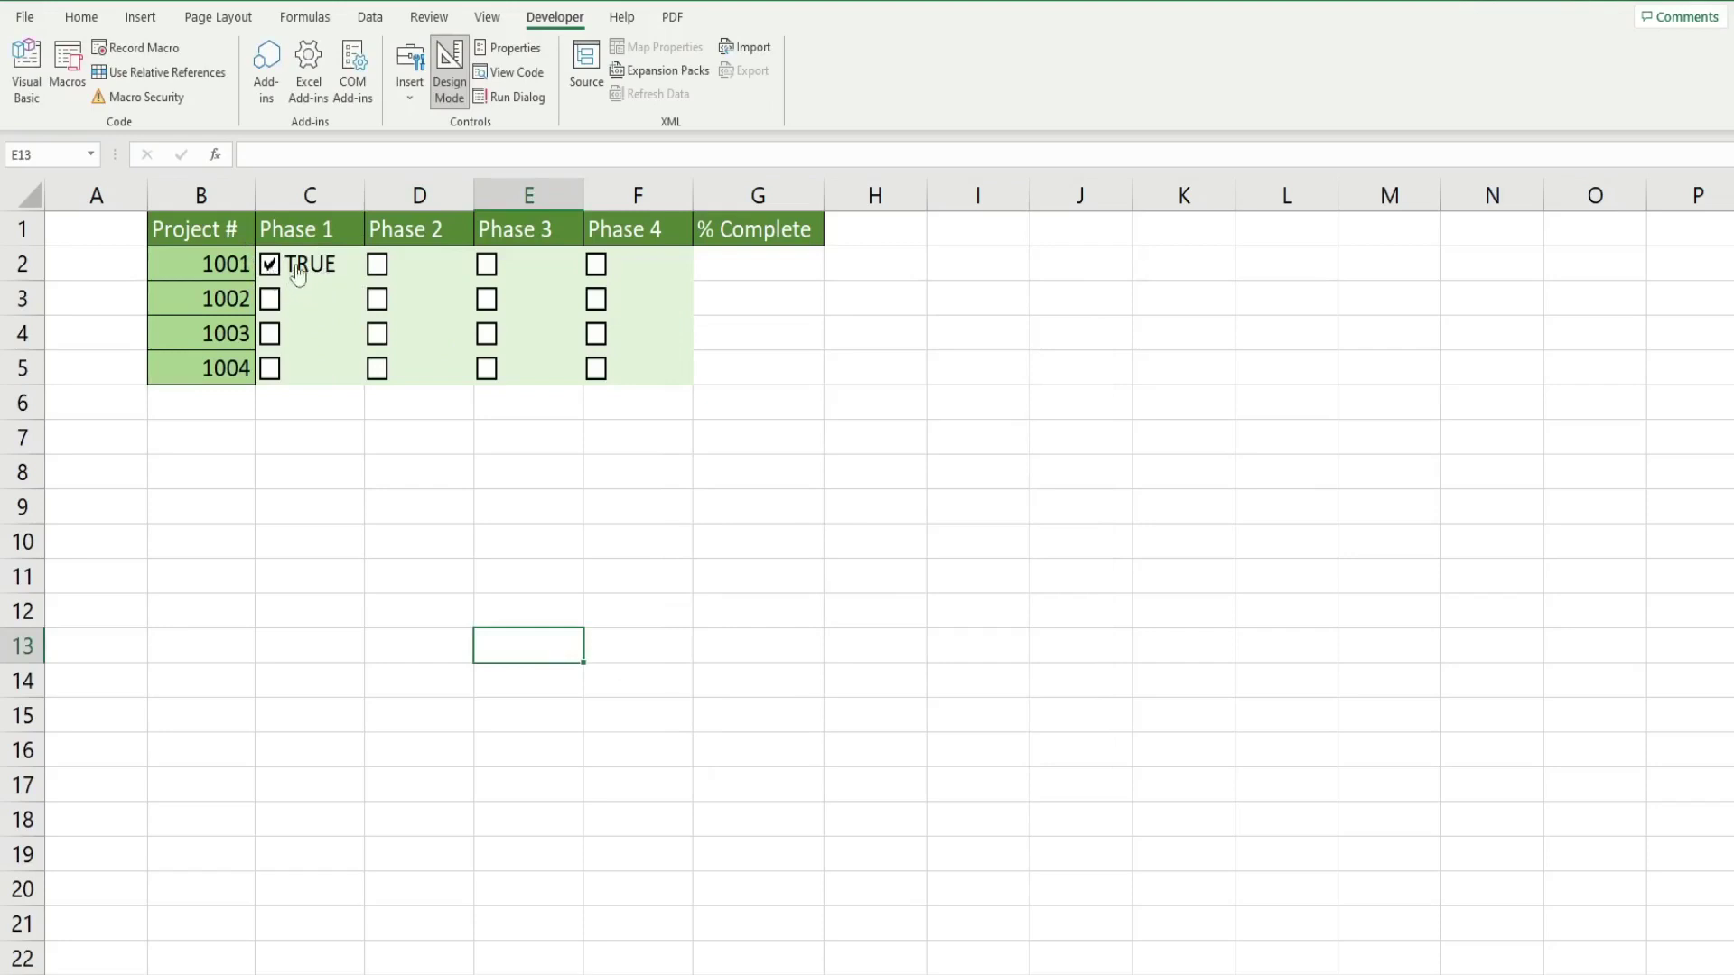
left_click(268, 268)
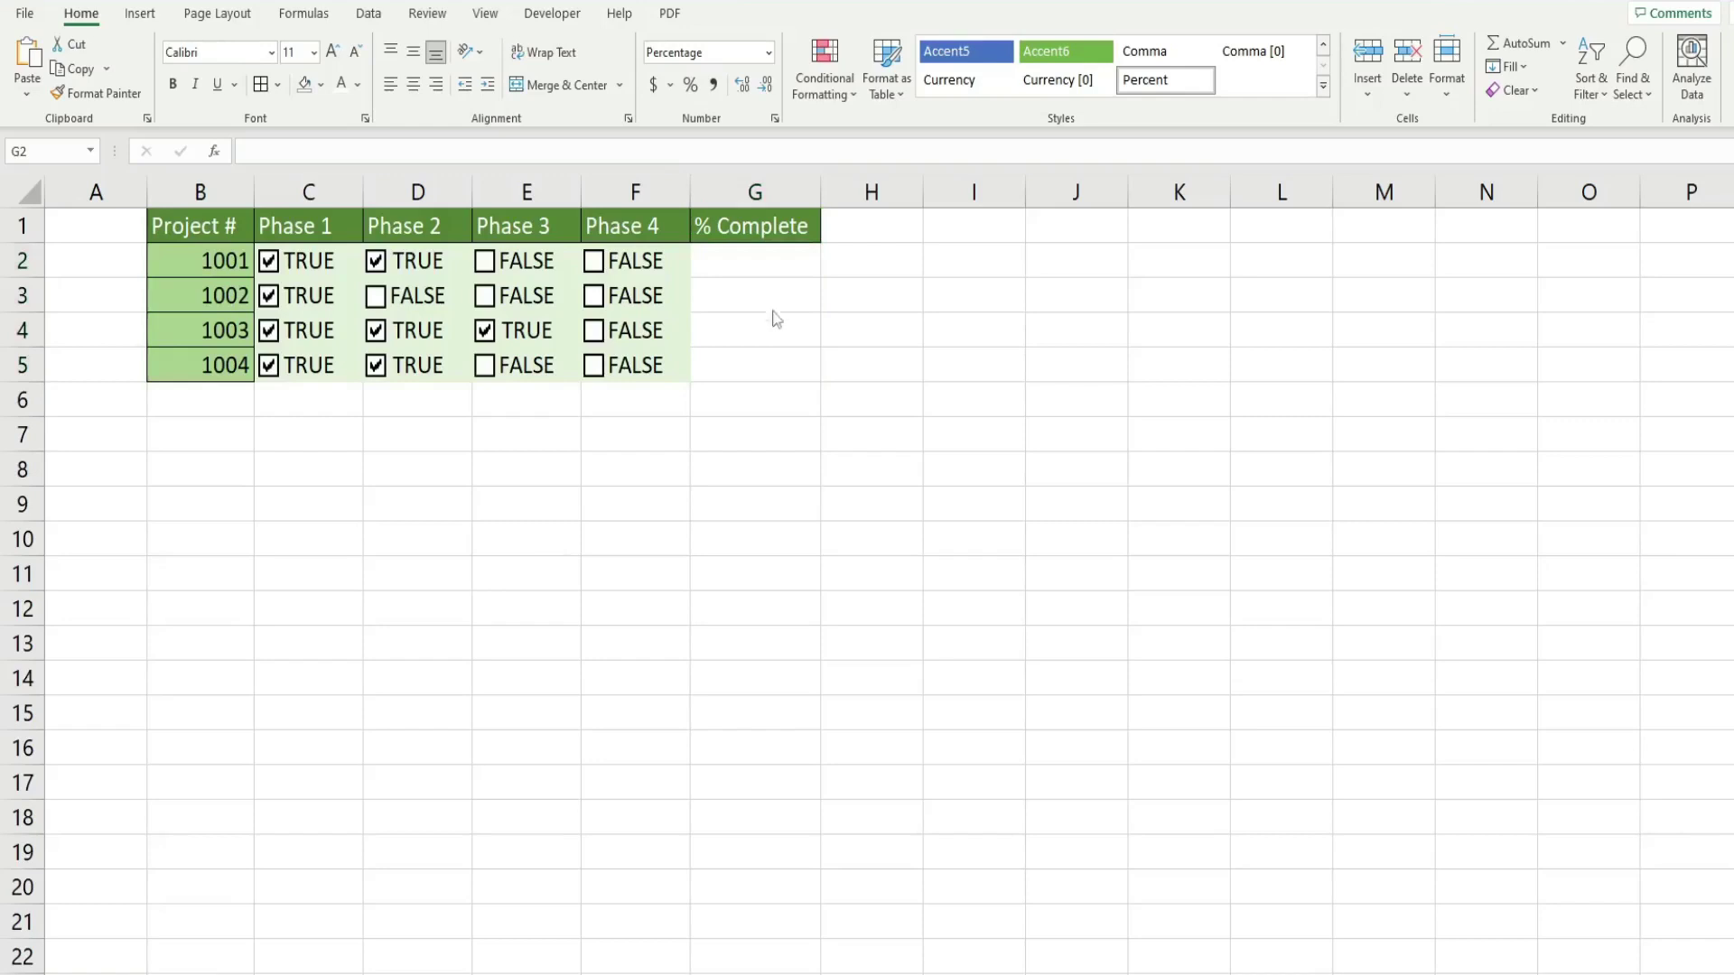
Enter =COUNTIF(C2:F2,TRUE)/COLUMNS(C2:F2) in G2 to calculate project 1001's completion.
key("shift+Down")
key("shift+Down")
key("shift+Down")
left_click(777, 264)
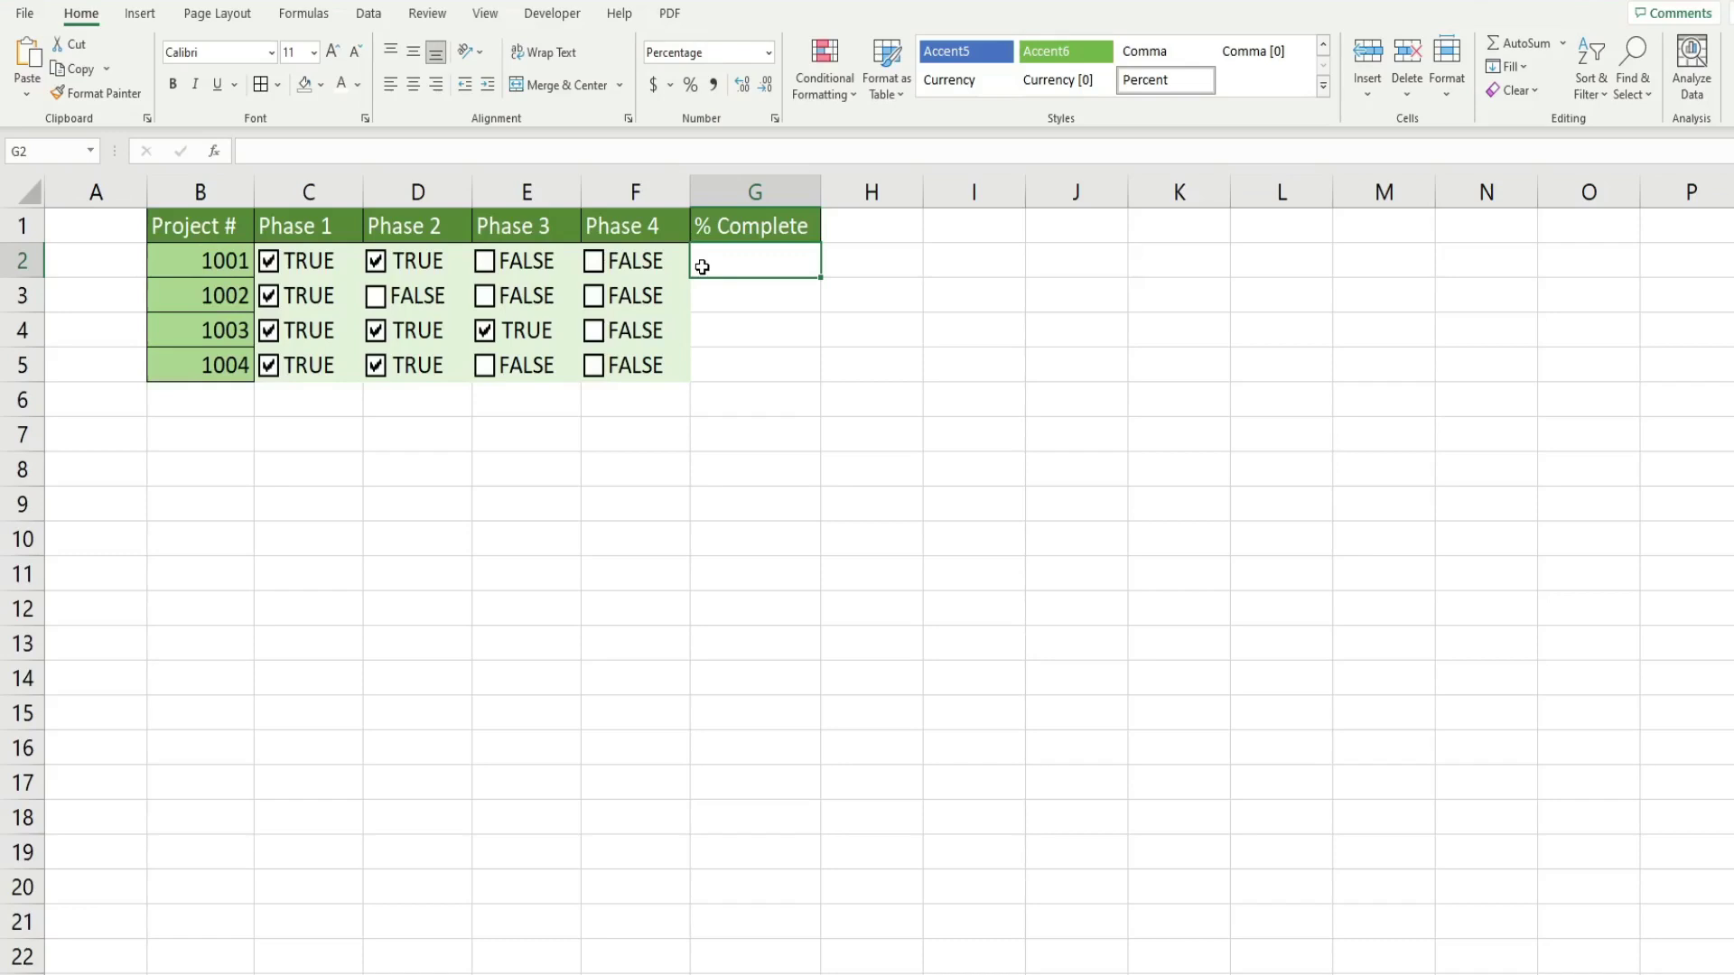
type("=Countfi")
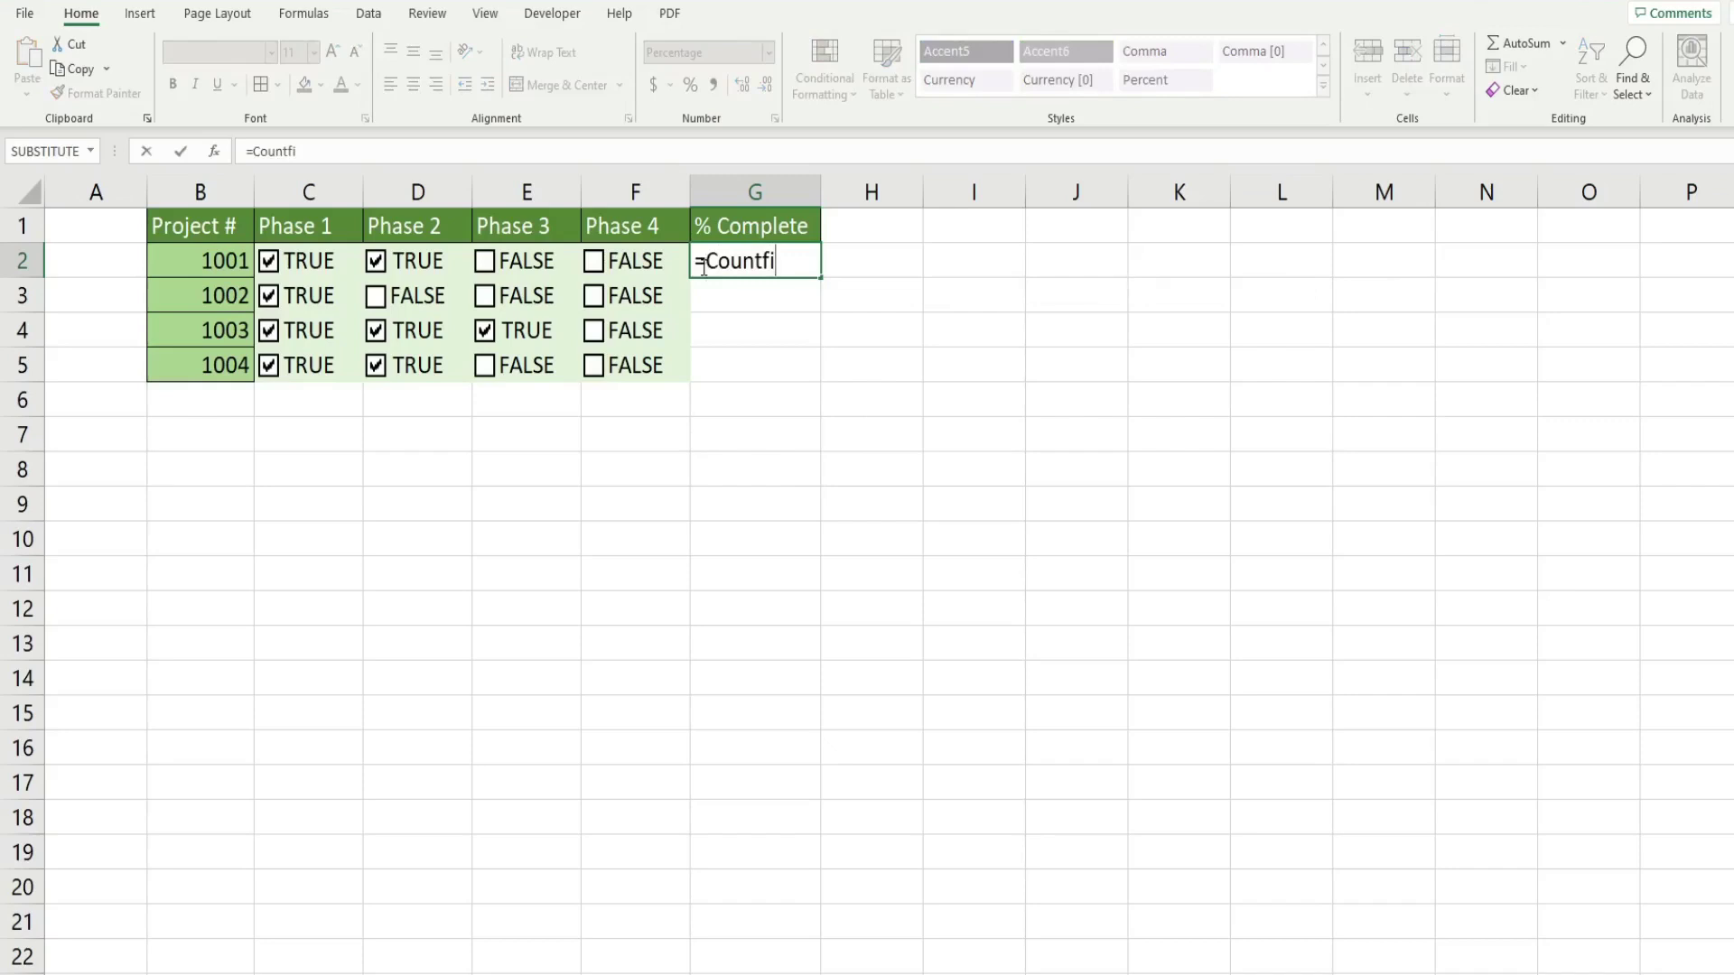
key("BackSpace")
type("if(")
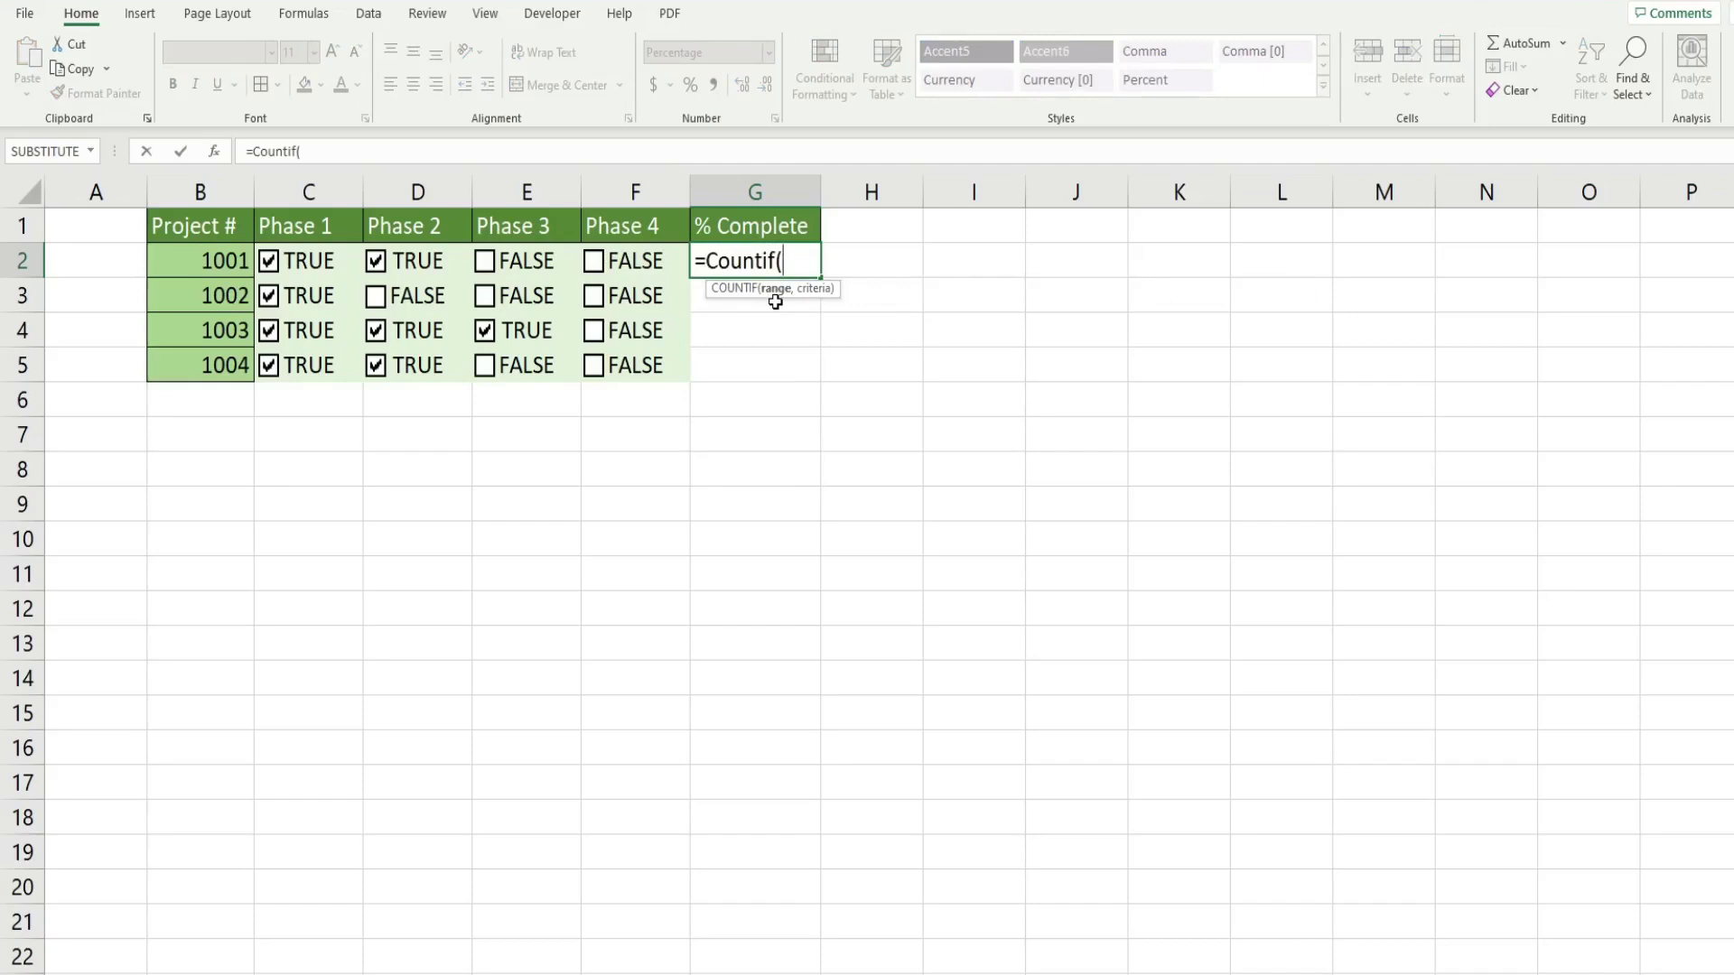
type("C2:")
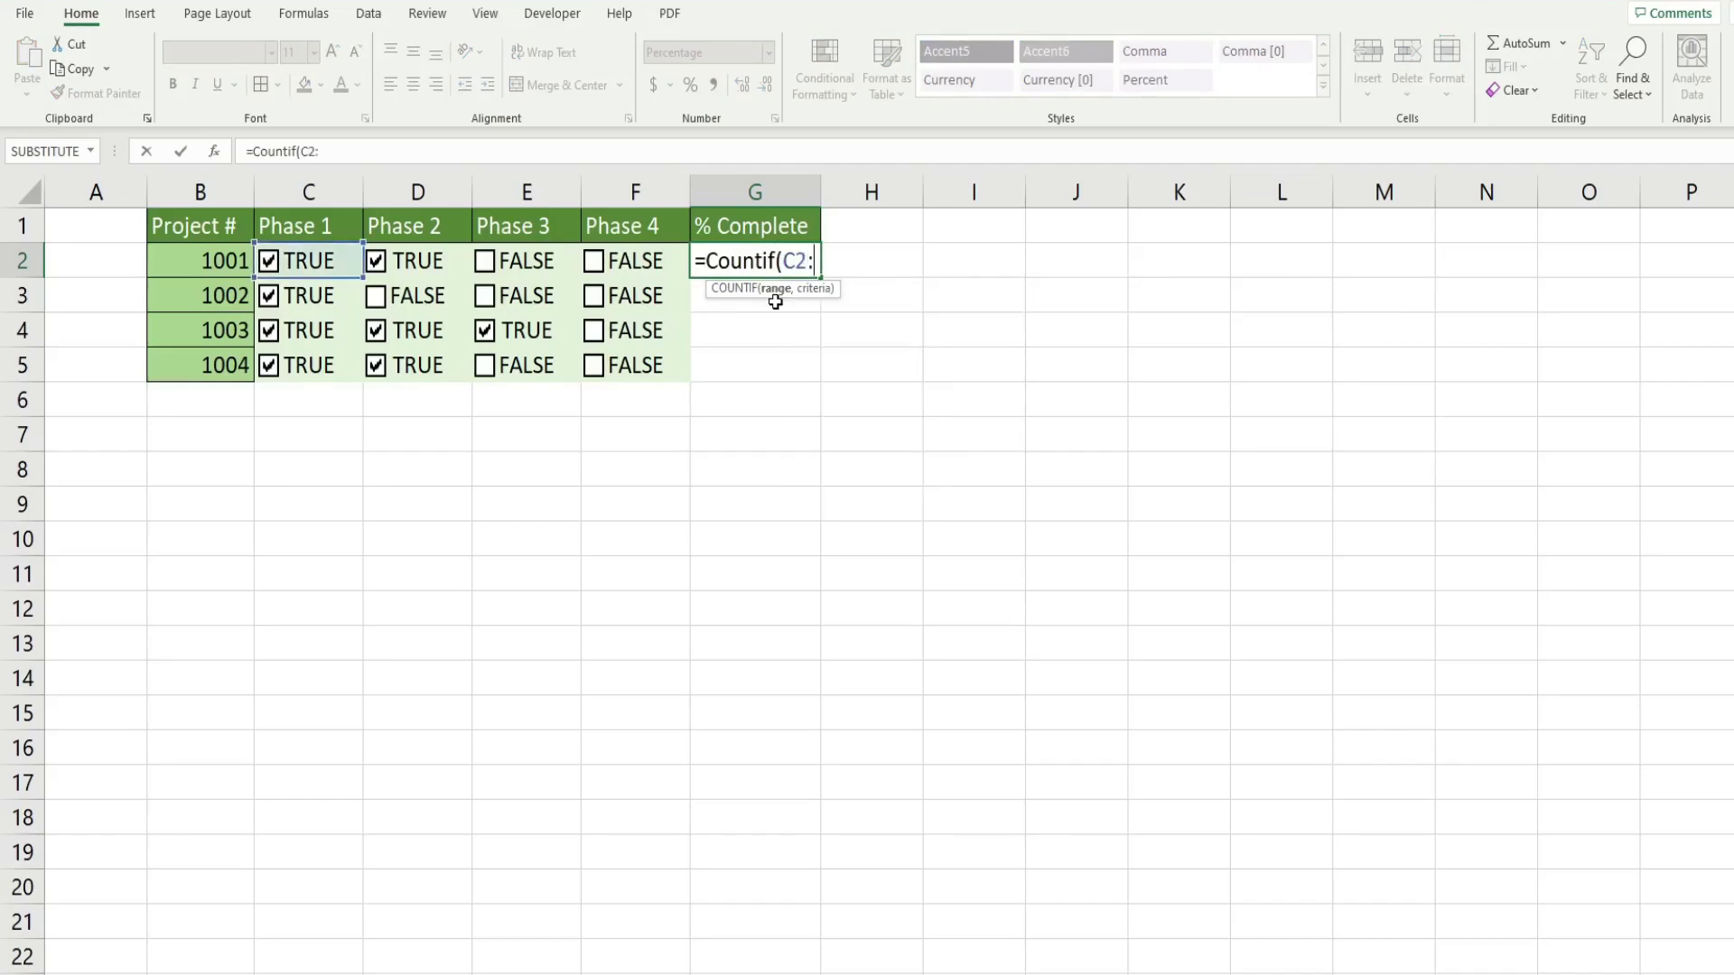
type("F2")
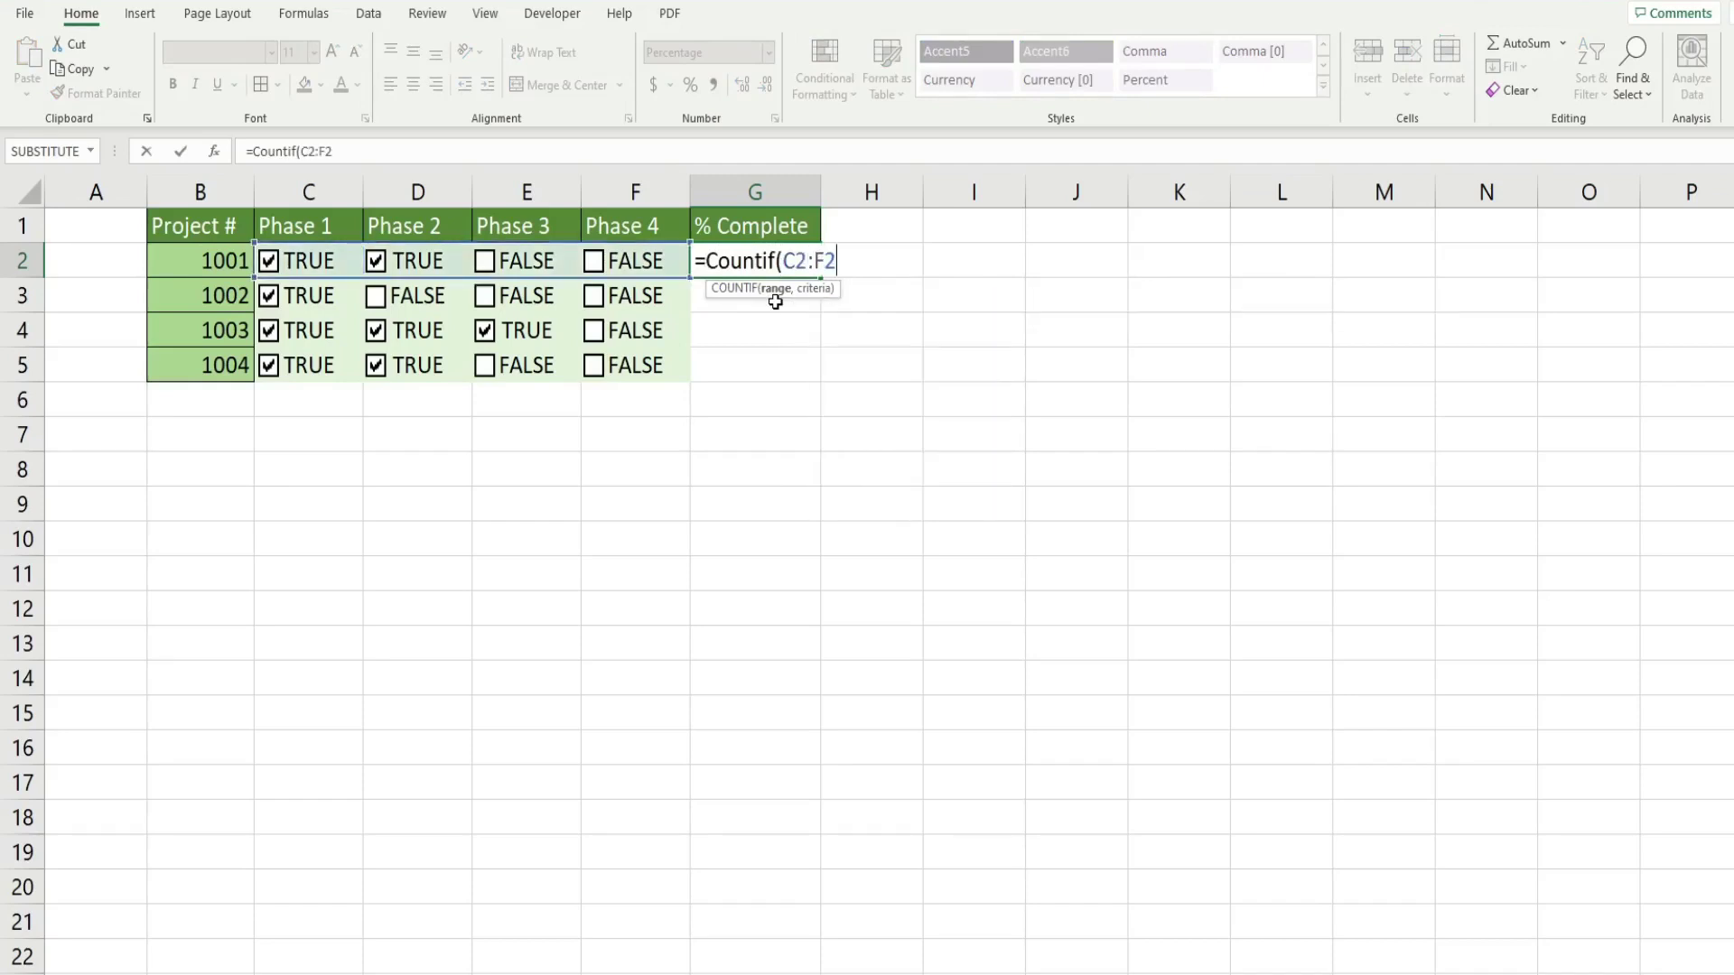
type(",Tru")
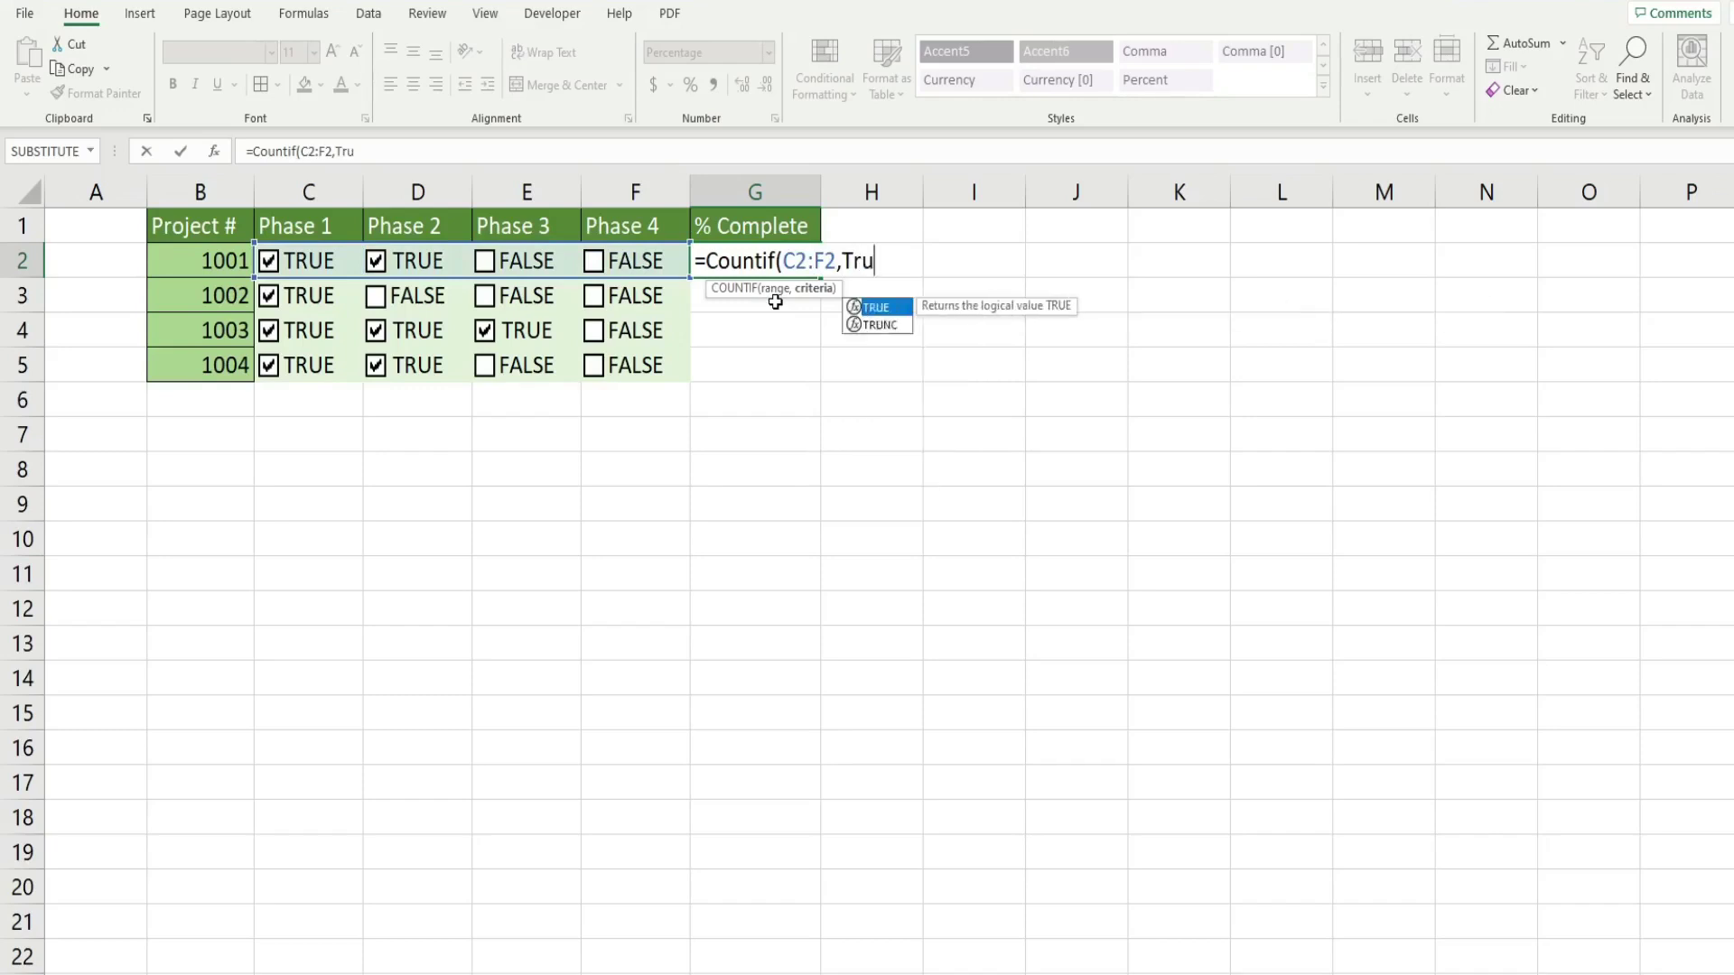
type("e)")
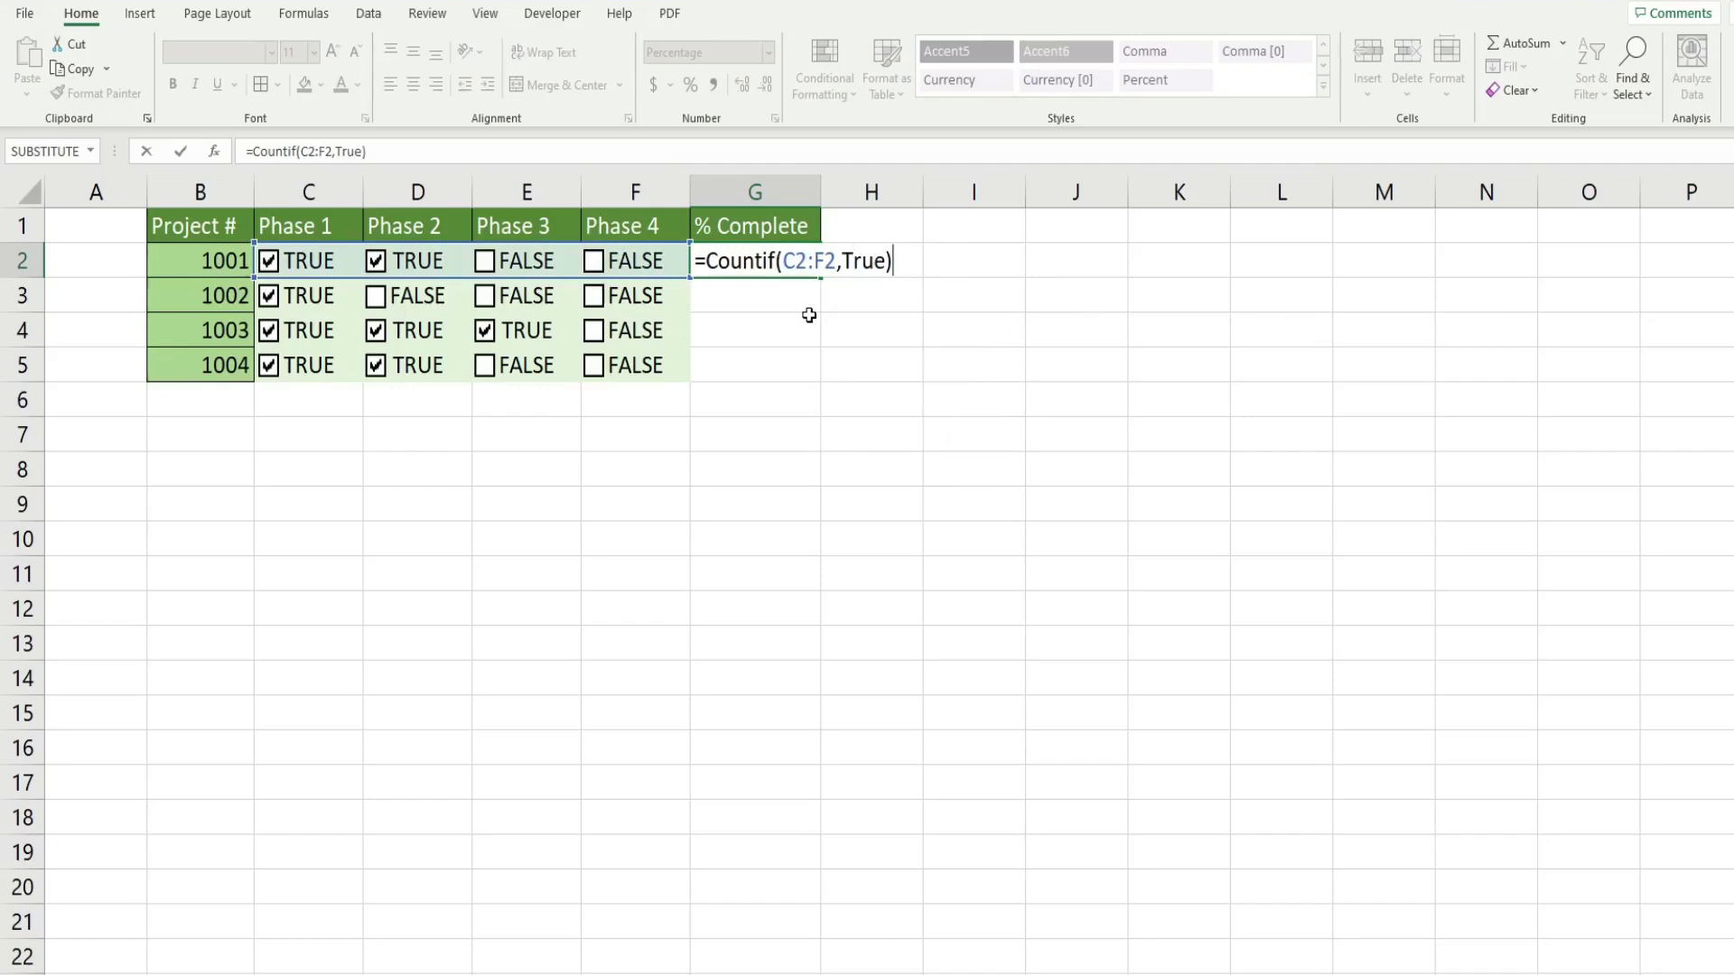
type("/Colu")
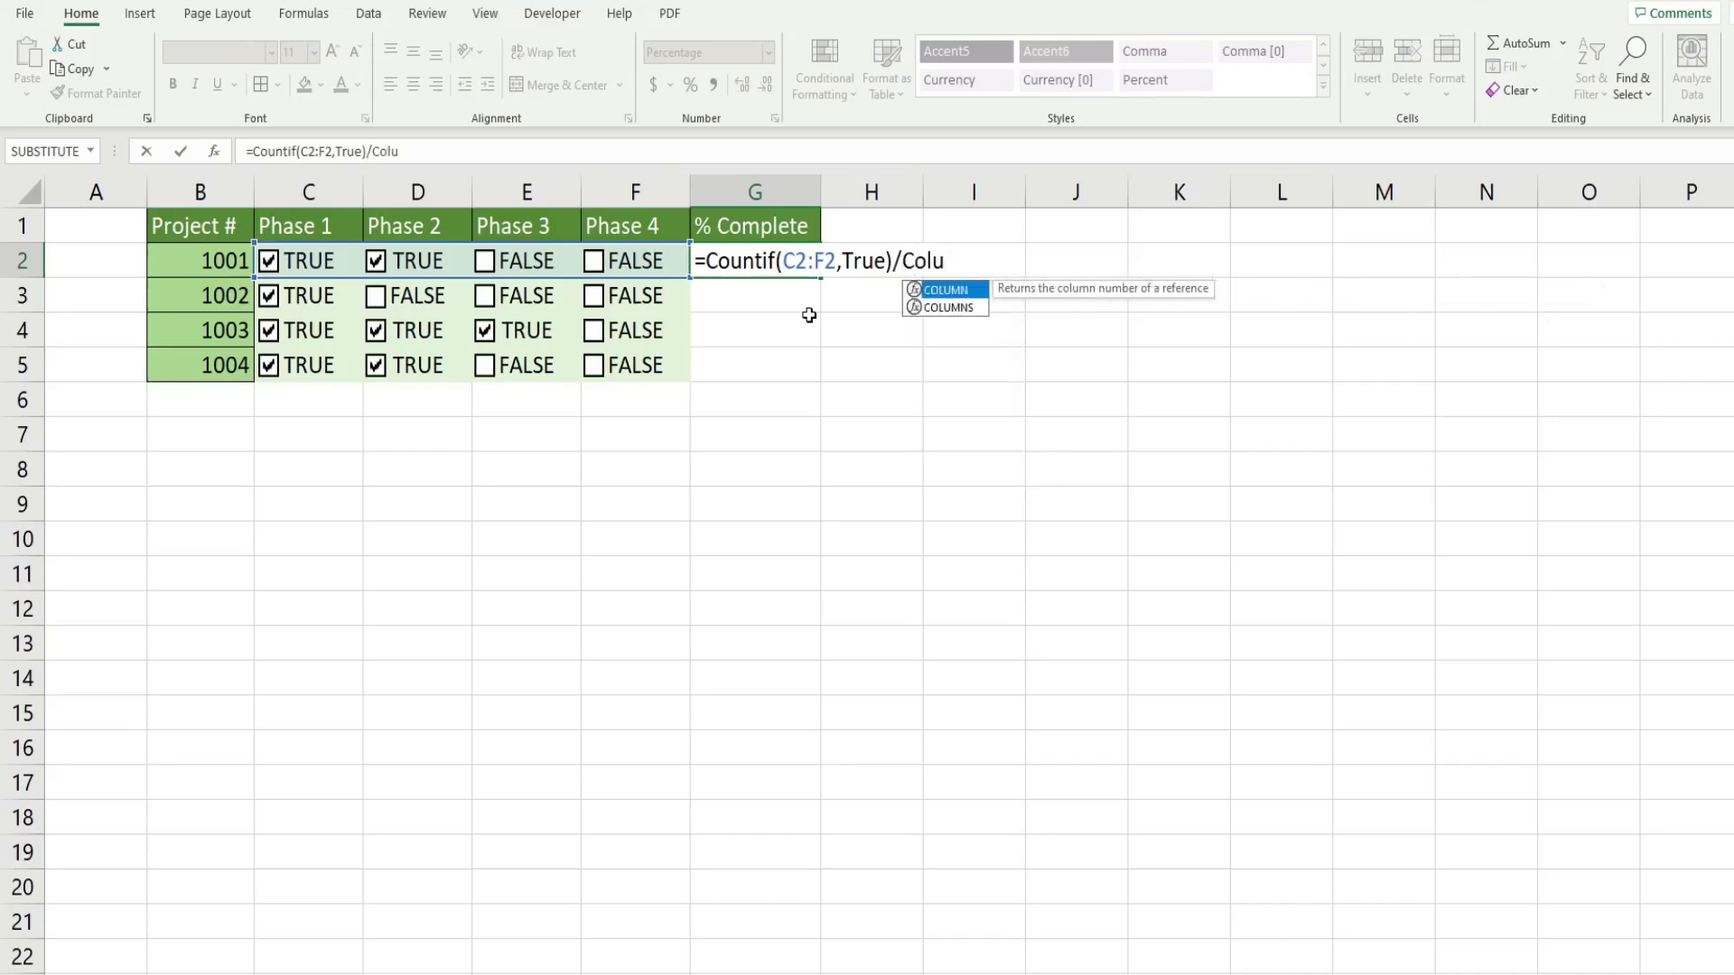
key("Down")
key("Tab")
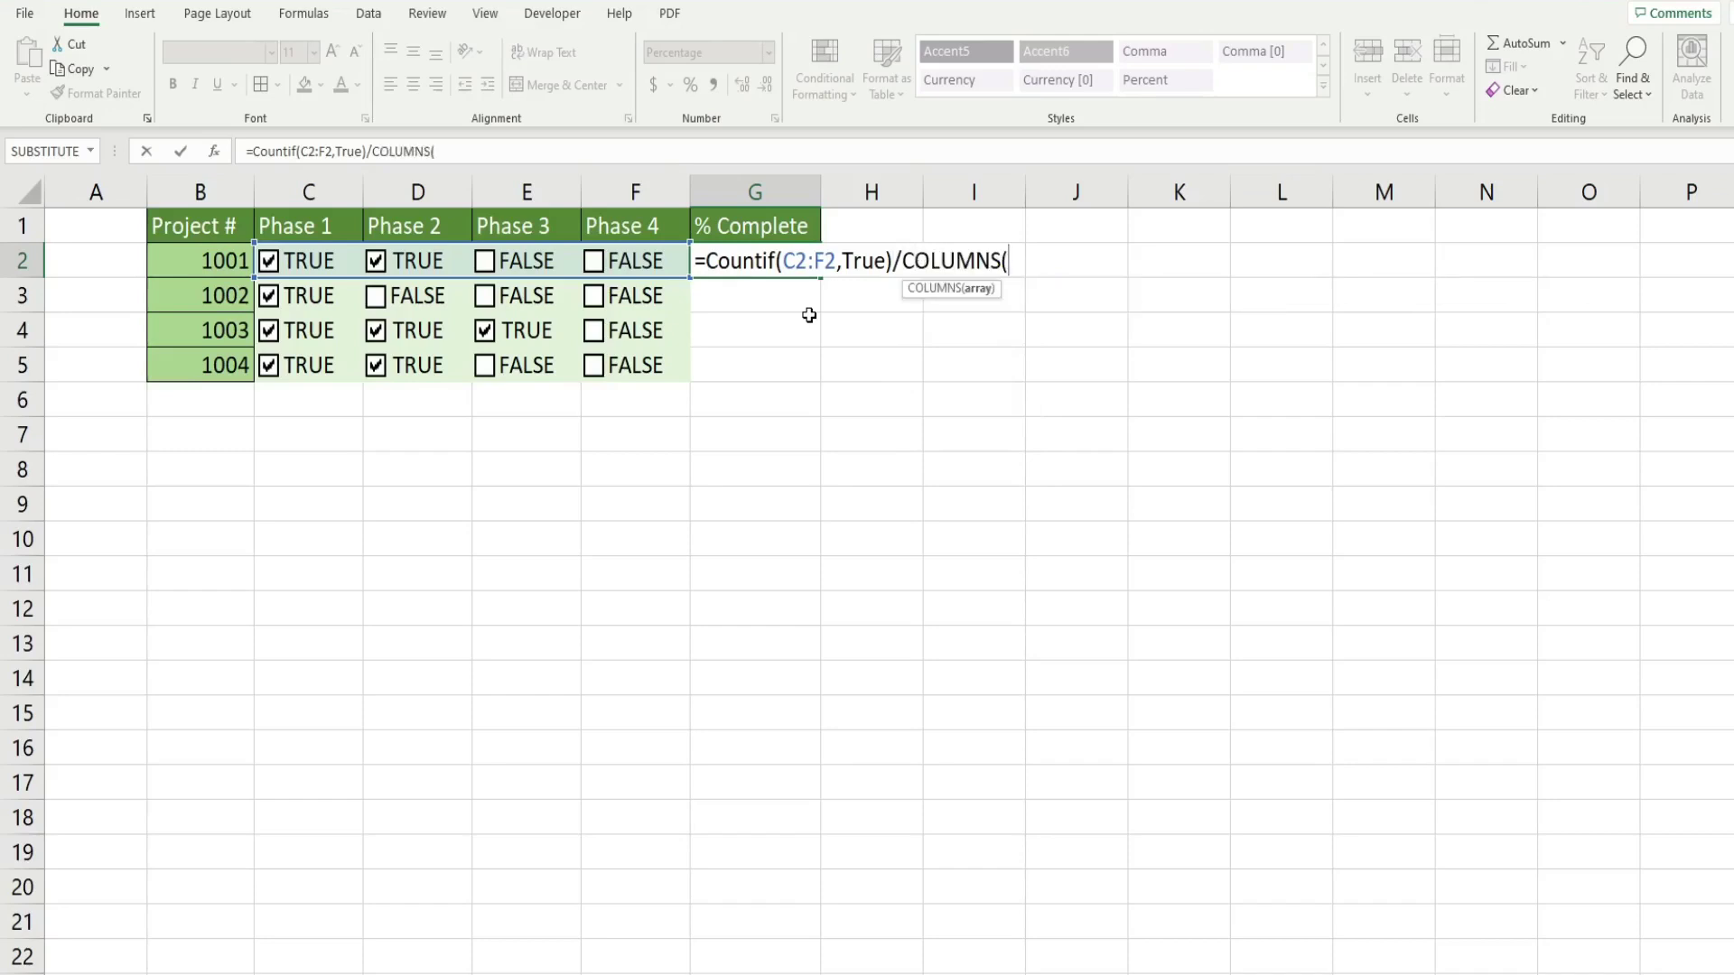
type("C2")
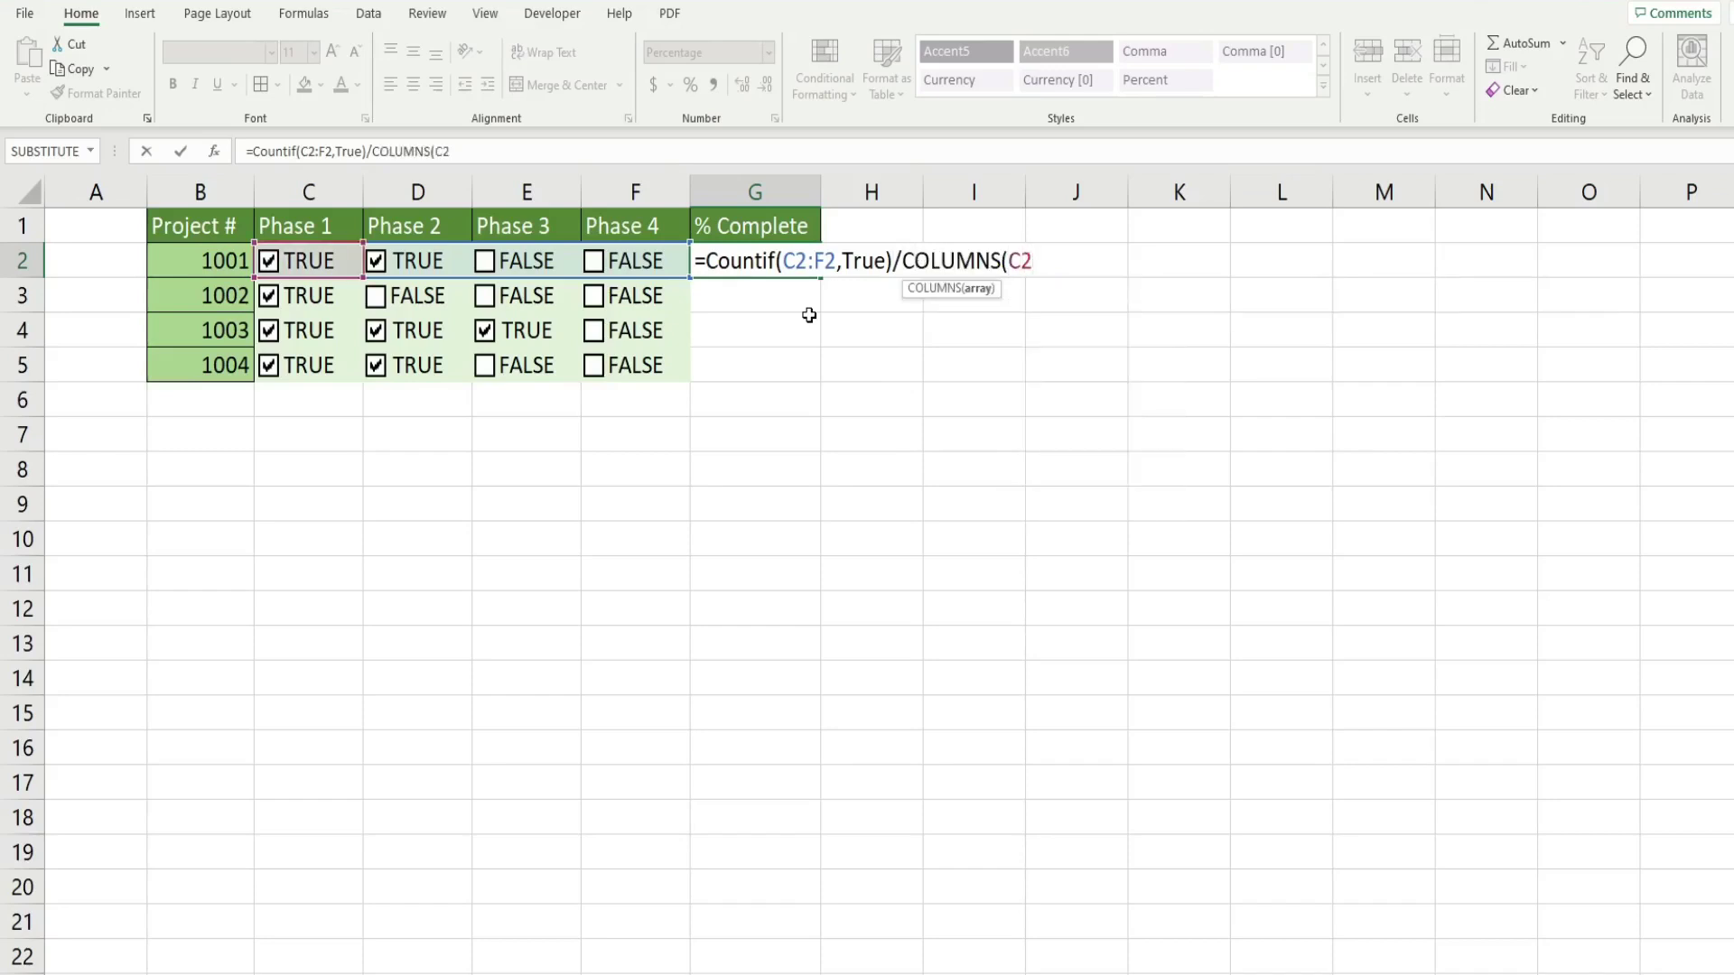
type(":F2)")
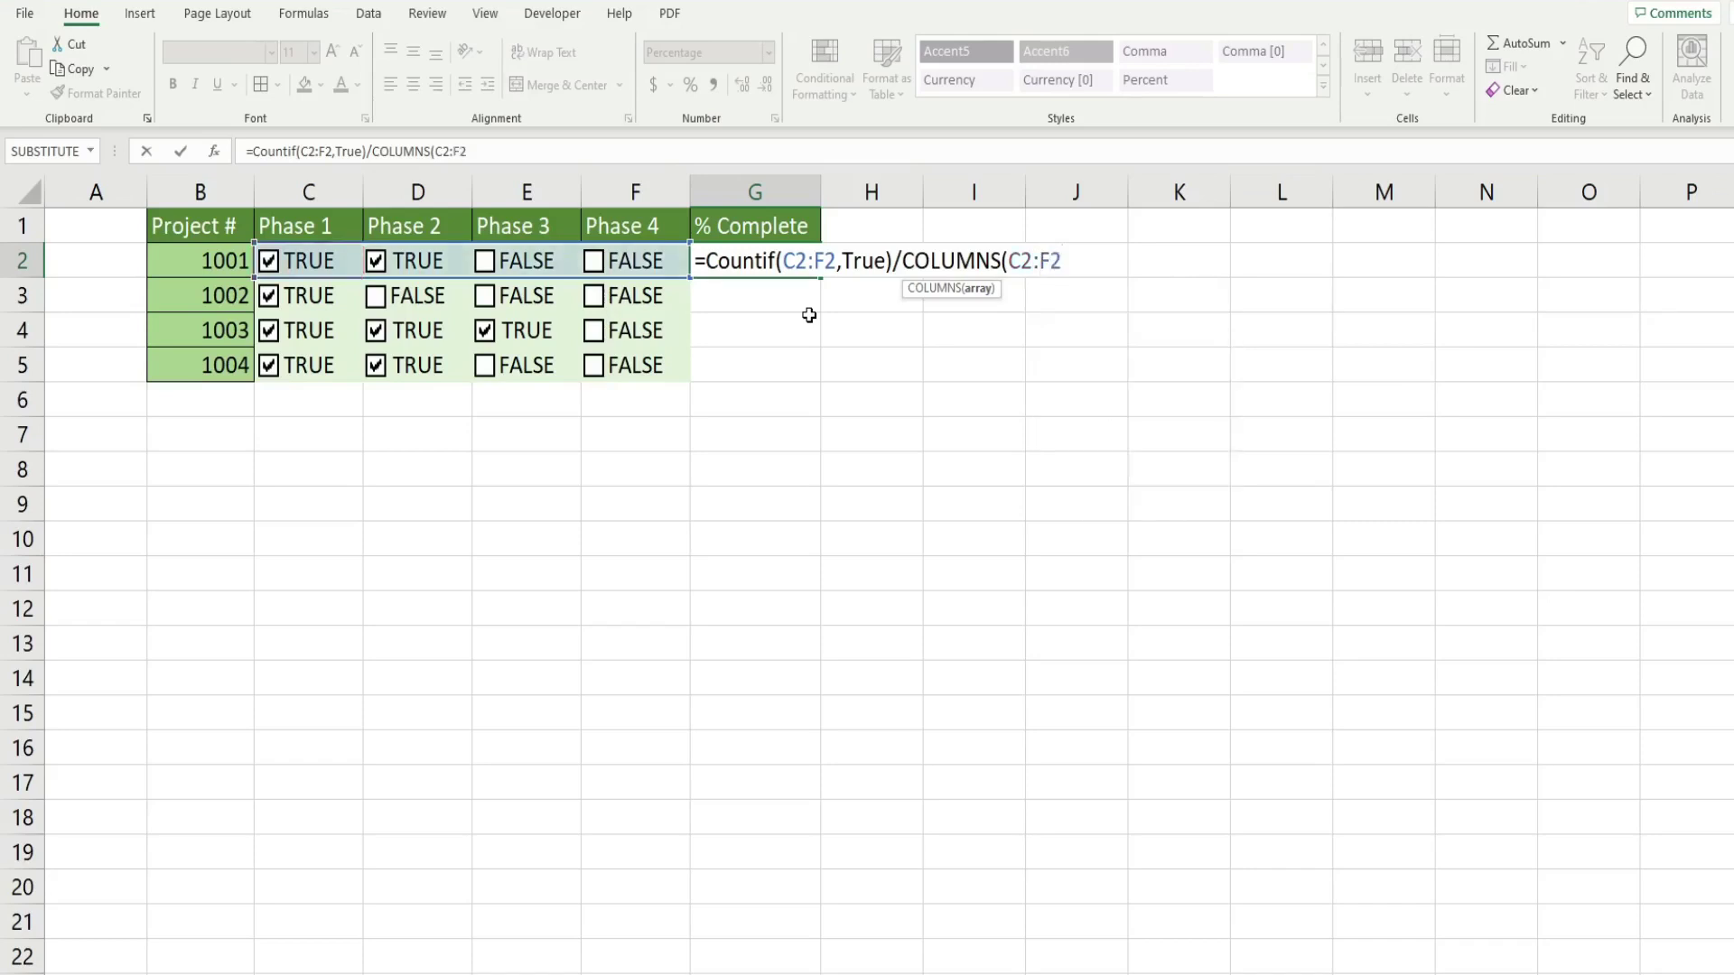
key("Return")
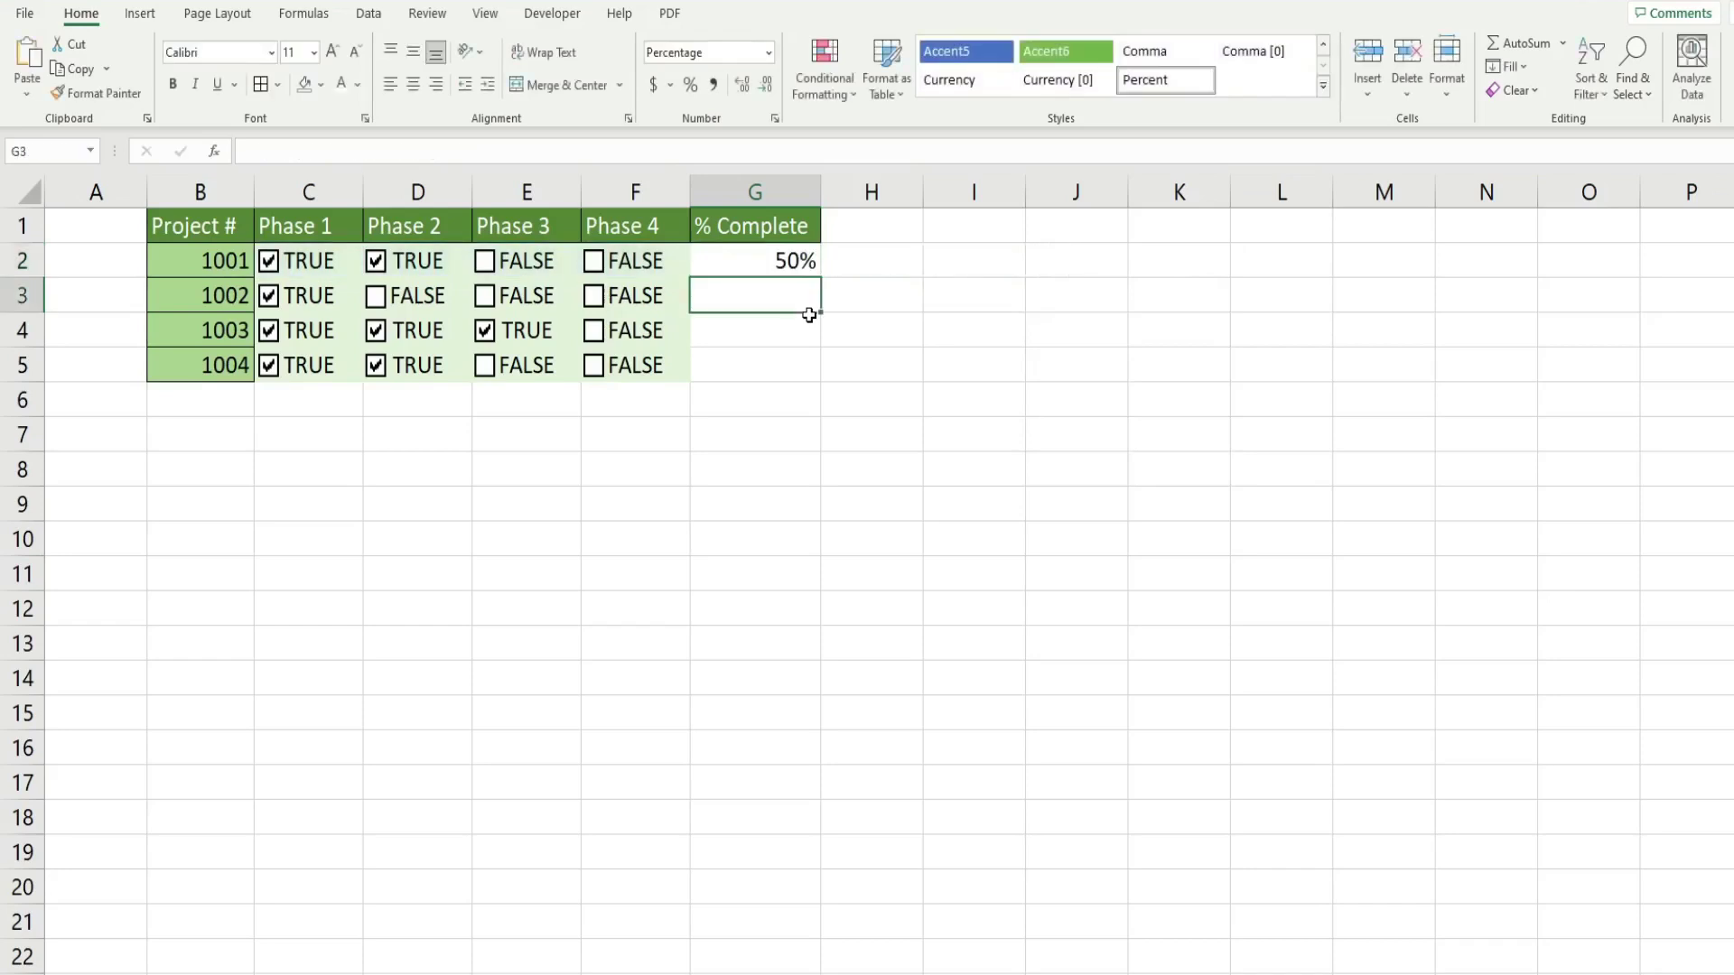
Copy the % Complete formula down to G5 and tick Phases 2–4 for project 1002.
left_click(794, 264)
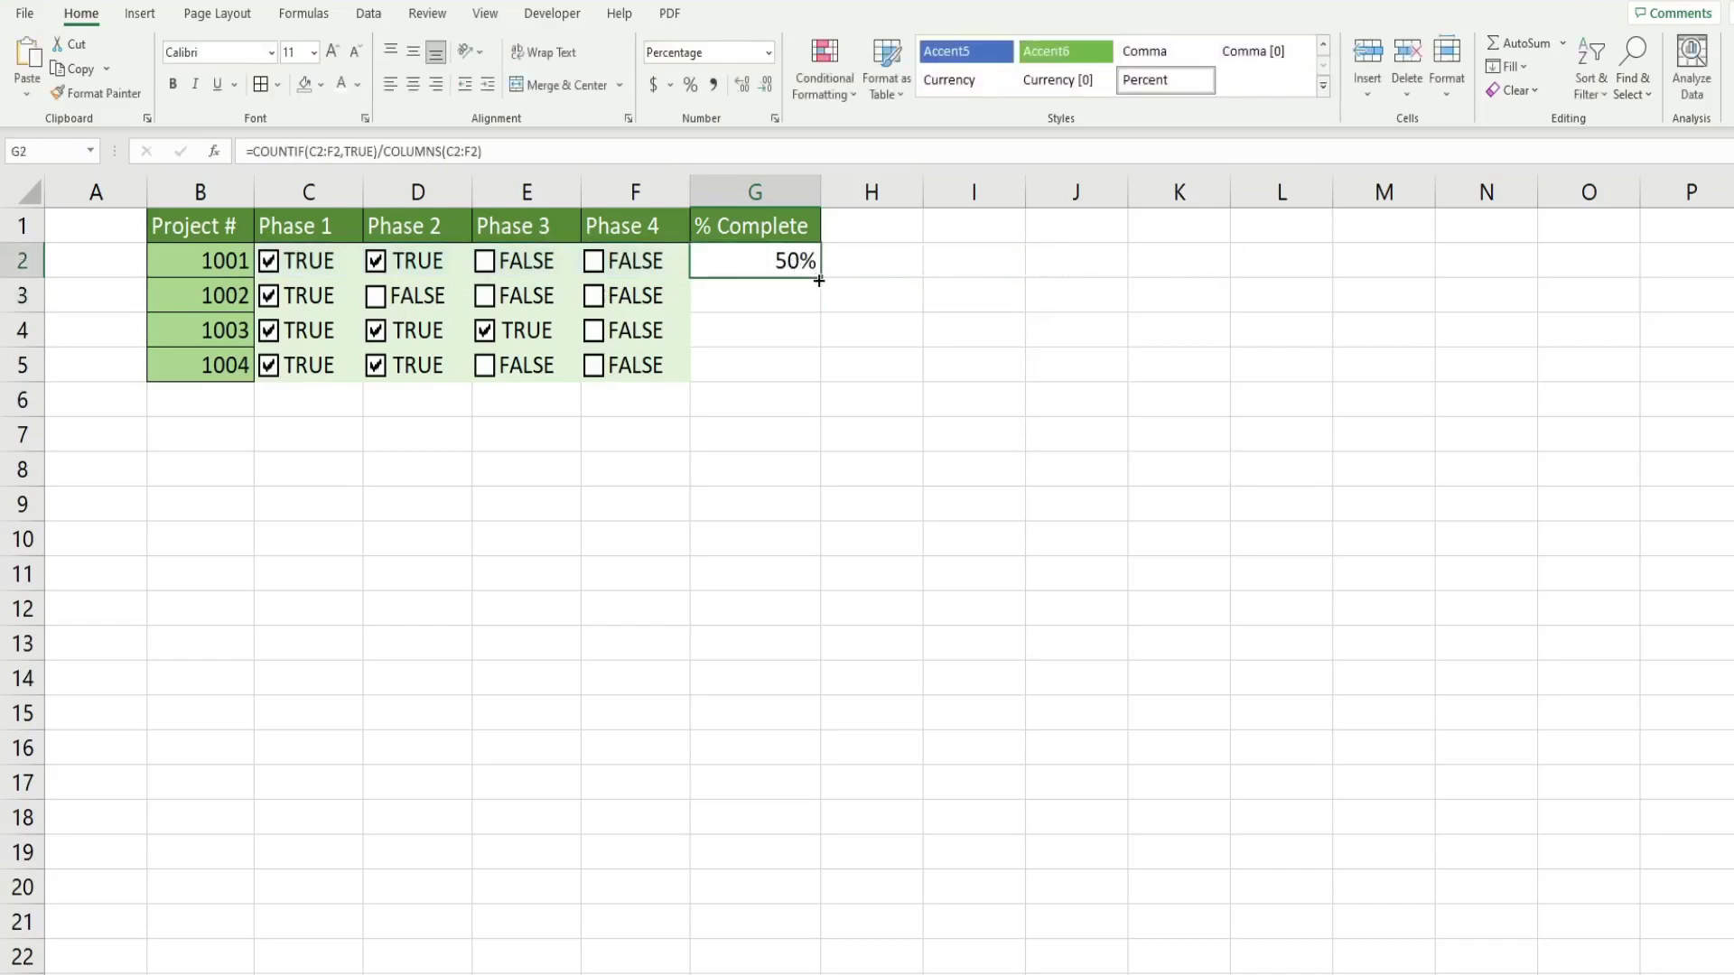
double_click(820, 277)
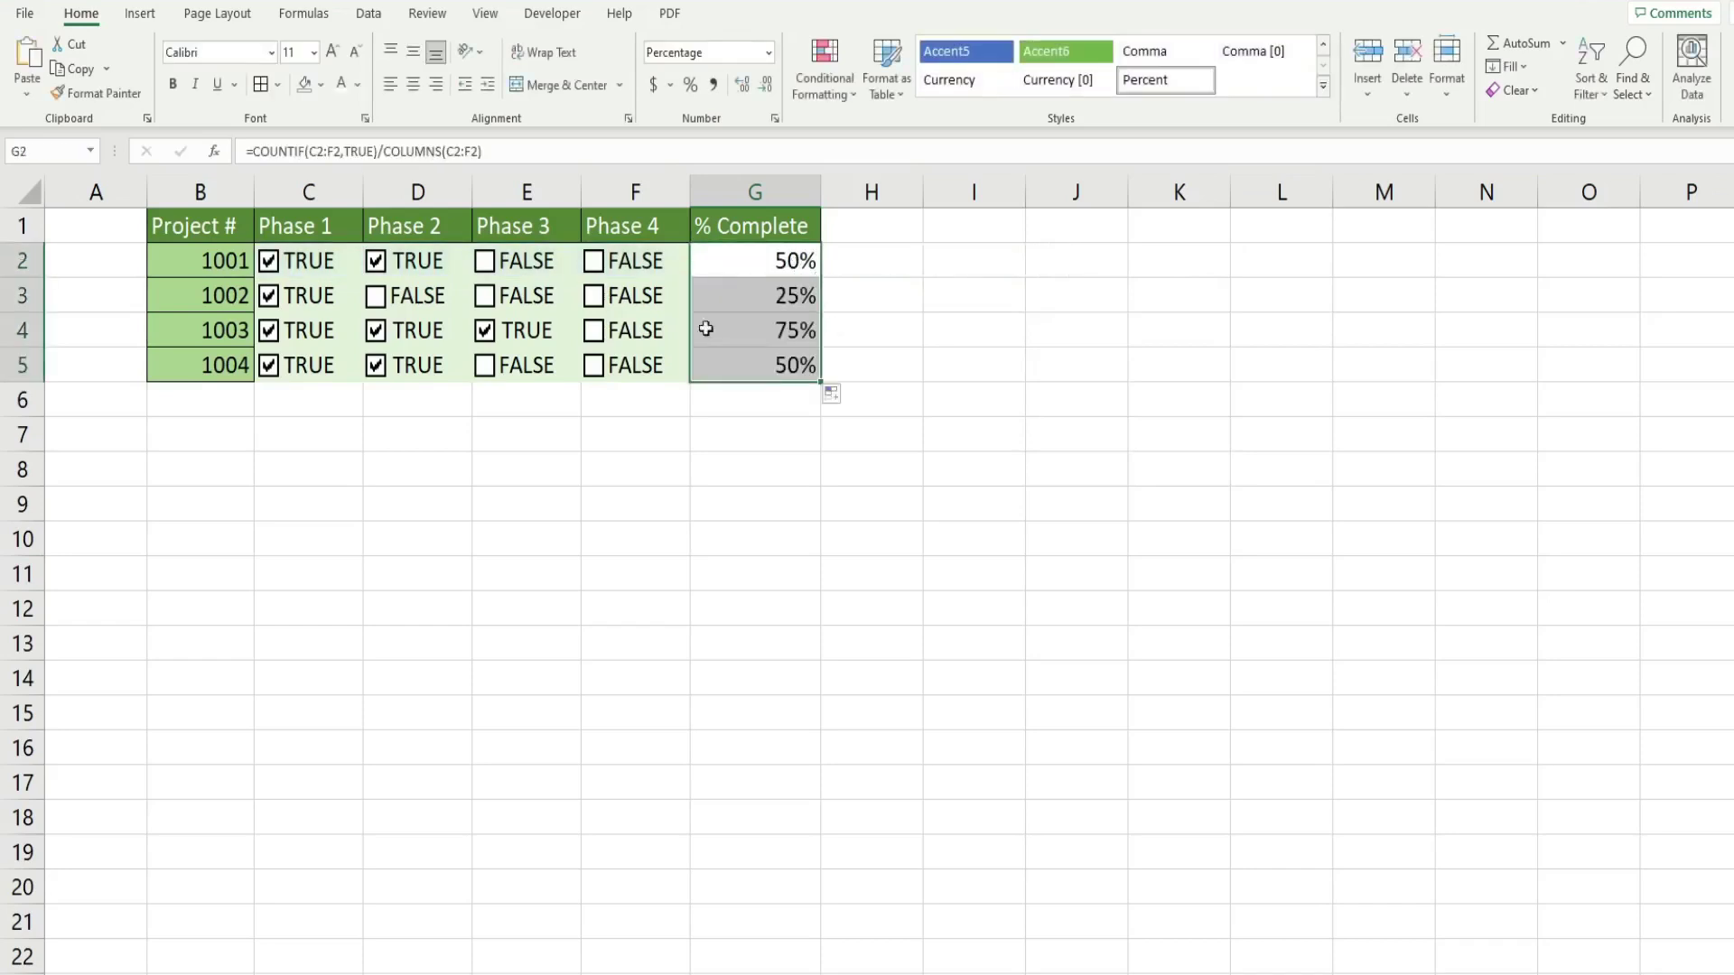
left_click(380, 297)
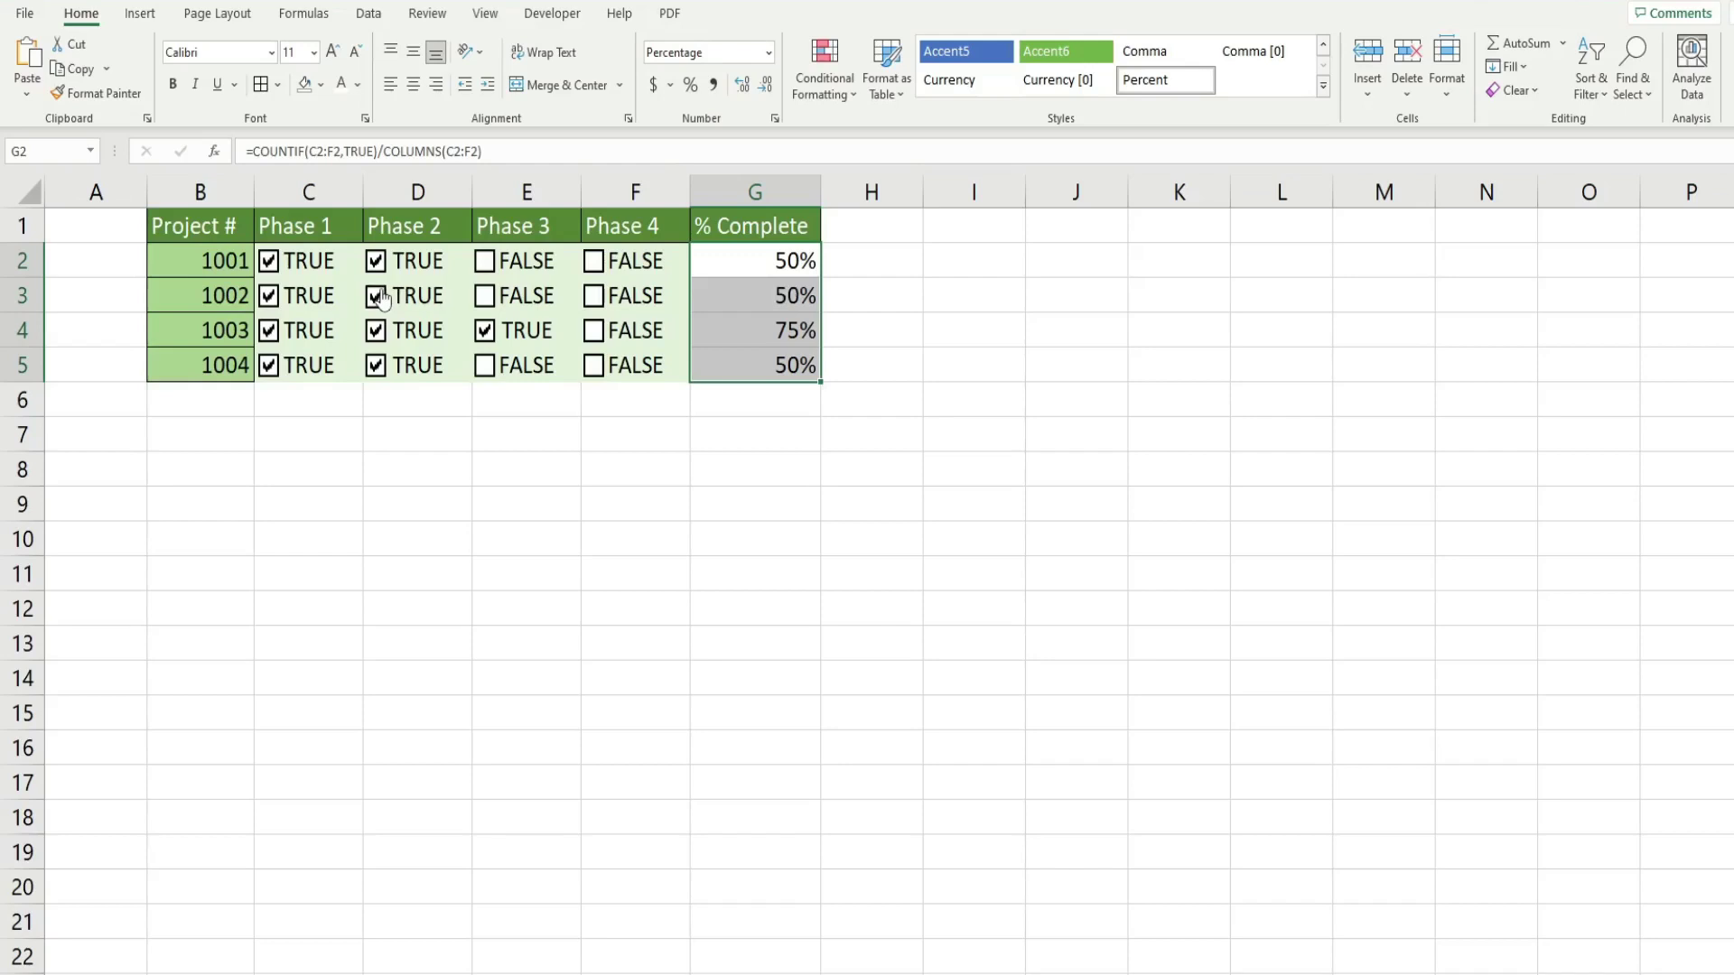
left_click(485, 298)
left_click(596, 302)
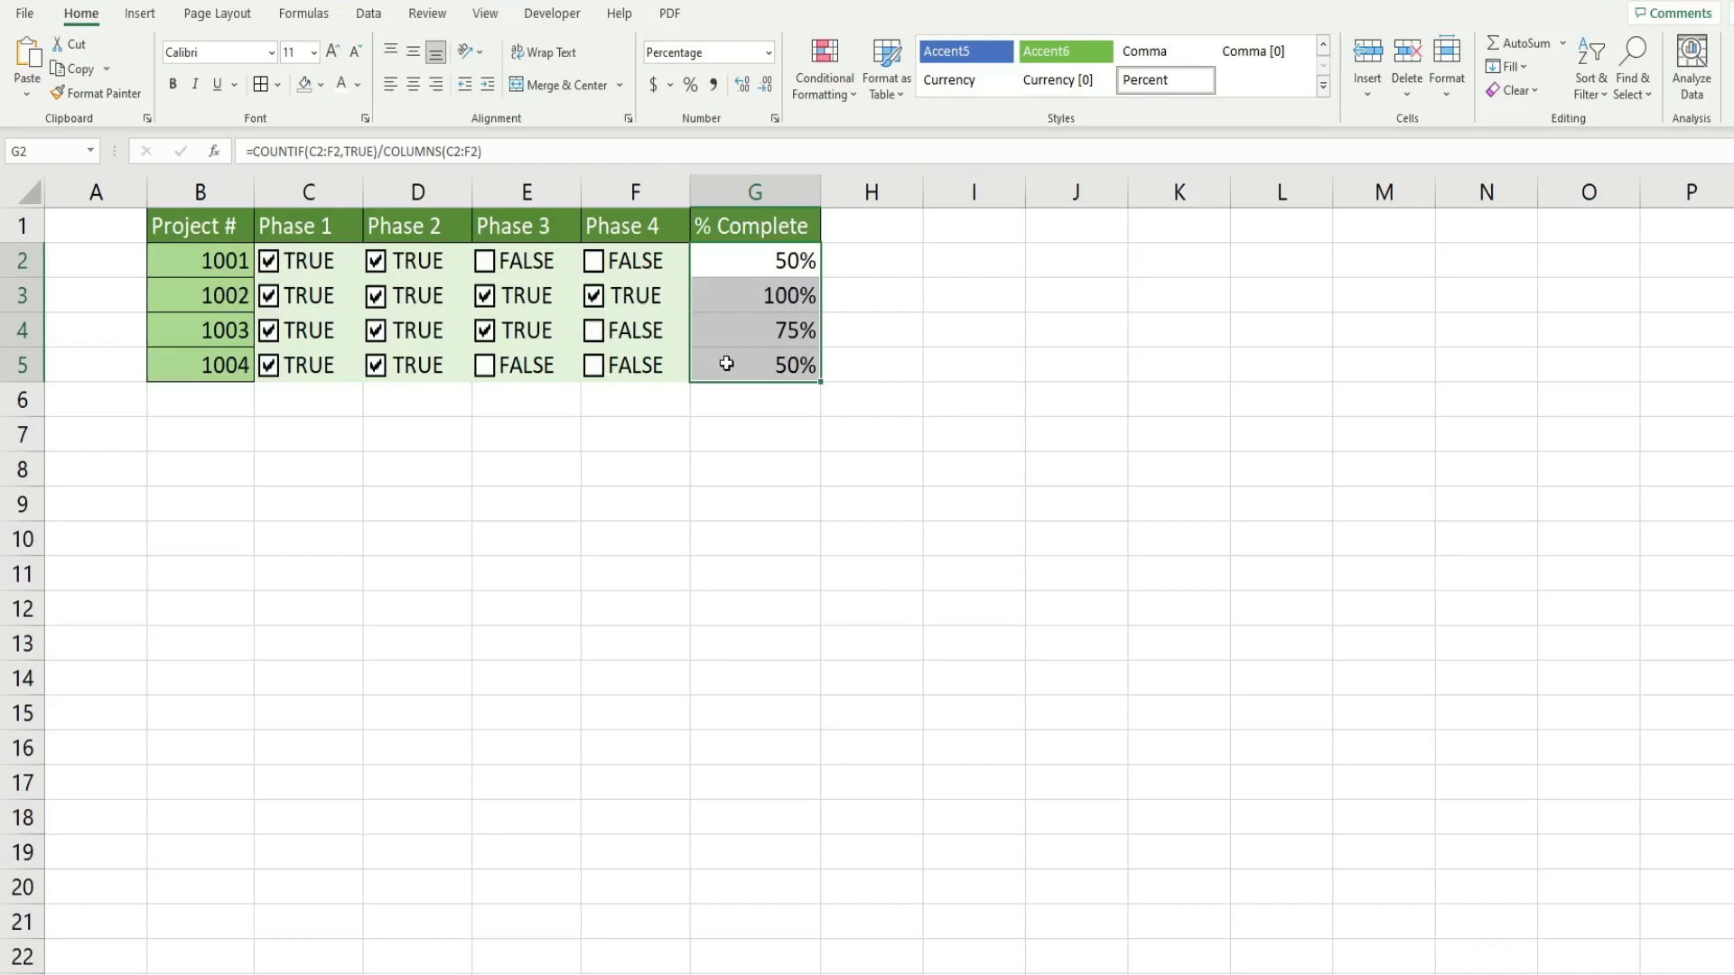
Untick project 1002's Phases 4, 3 and 2 again, then select G2:G5.
left_click(596, 302)
left_click(485, 298)
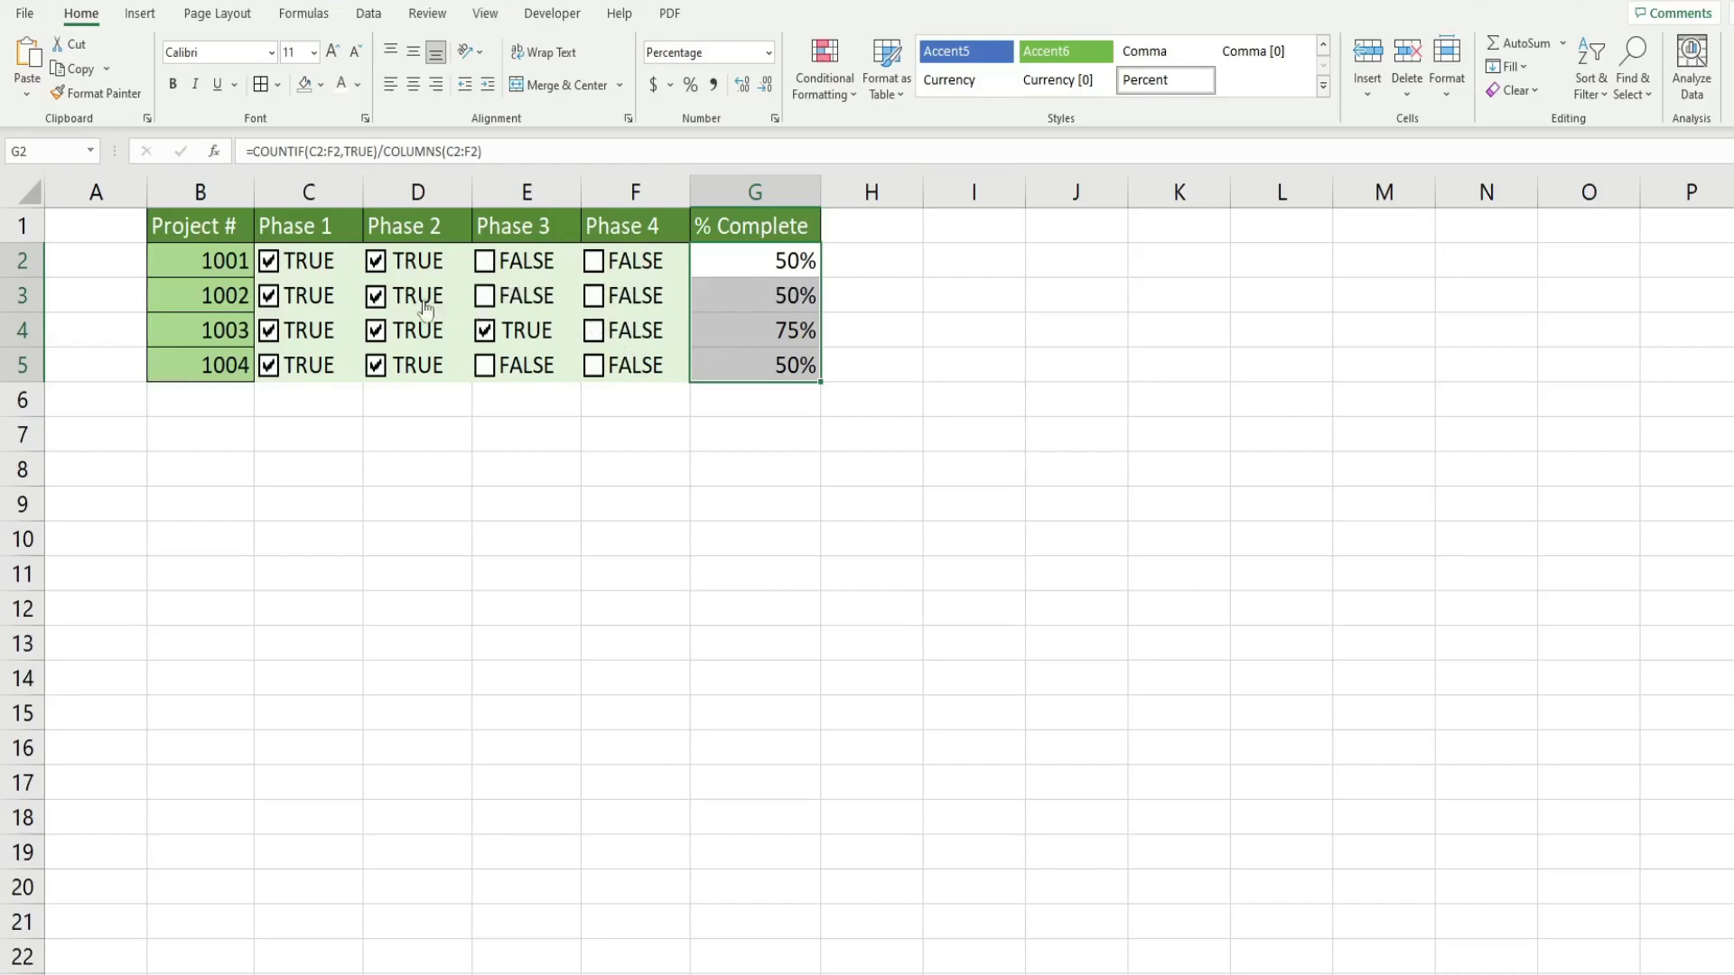
left_click(381, 300)
left_click(755, 261)
left_click_drag(755, 261, 771, 358)
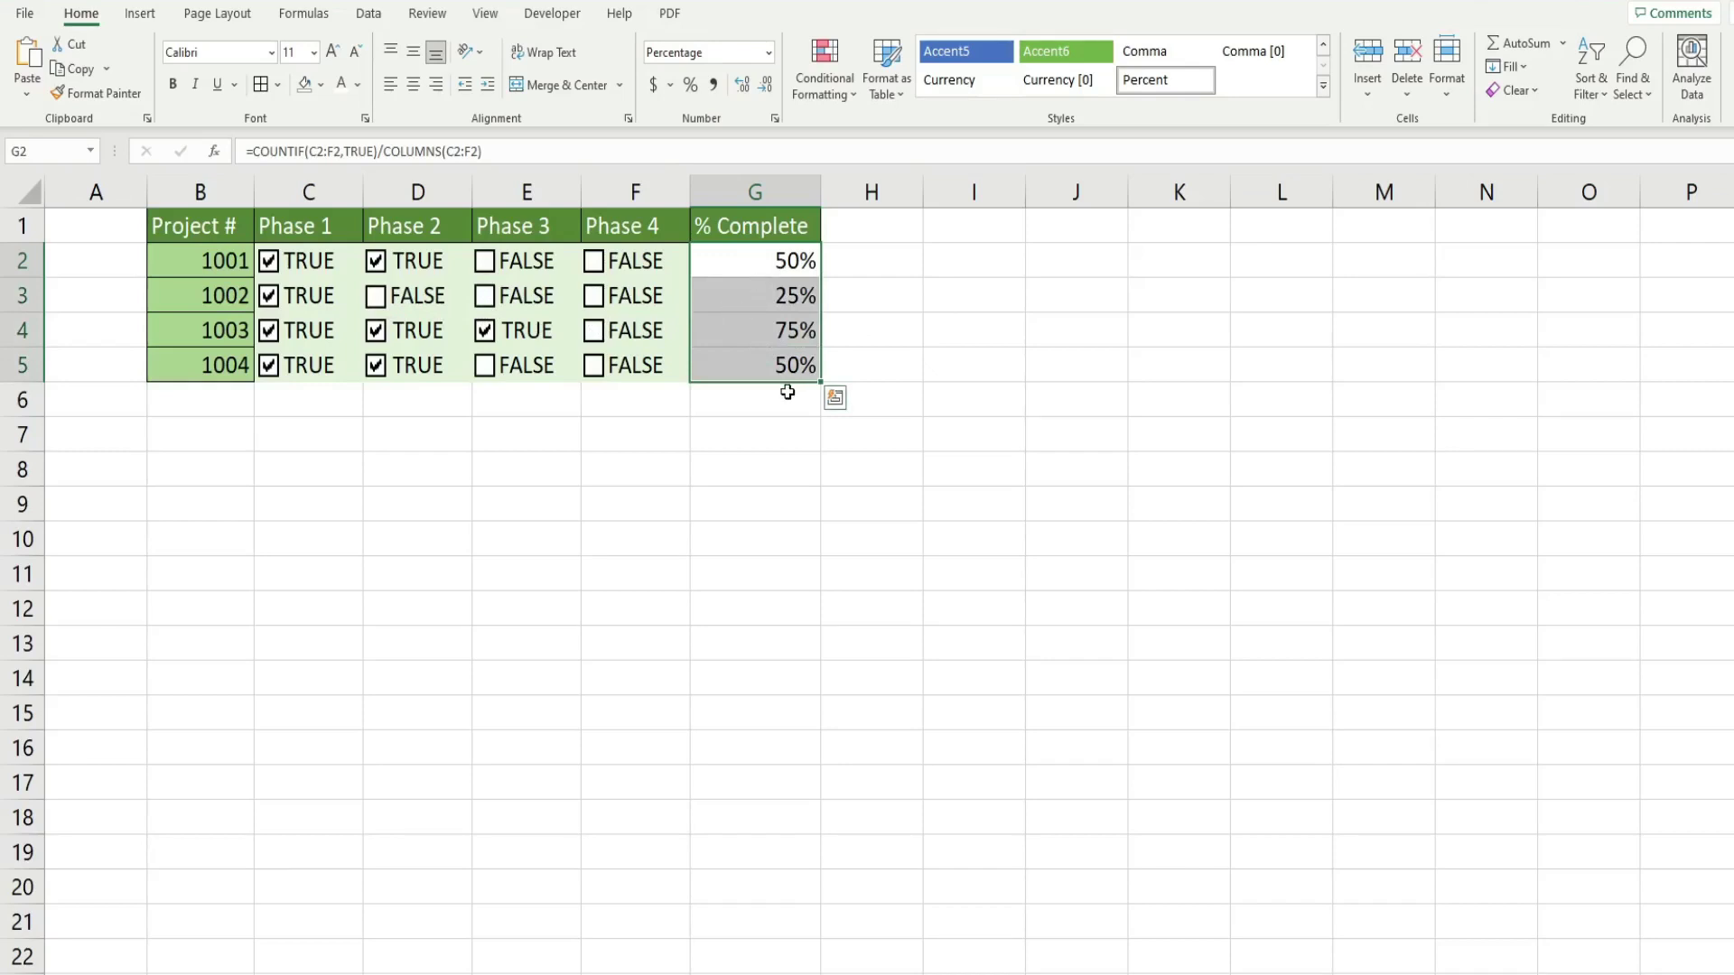
Start a new conditional formatting rule for the selected G2:G5 cells.
left_click(851, 94)
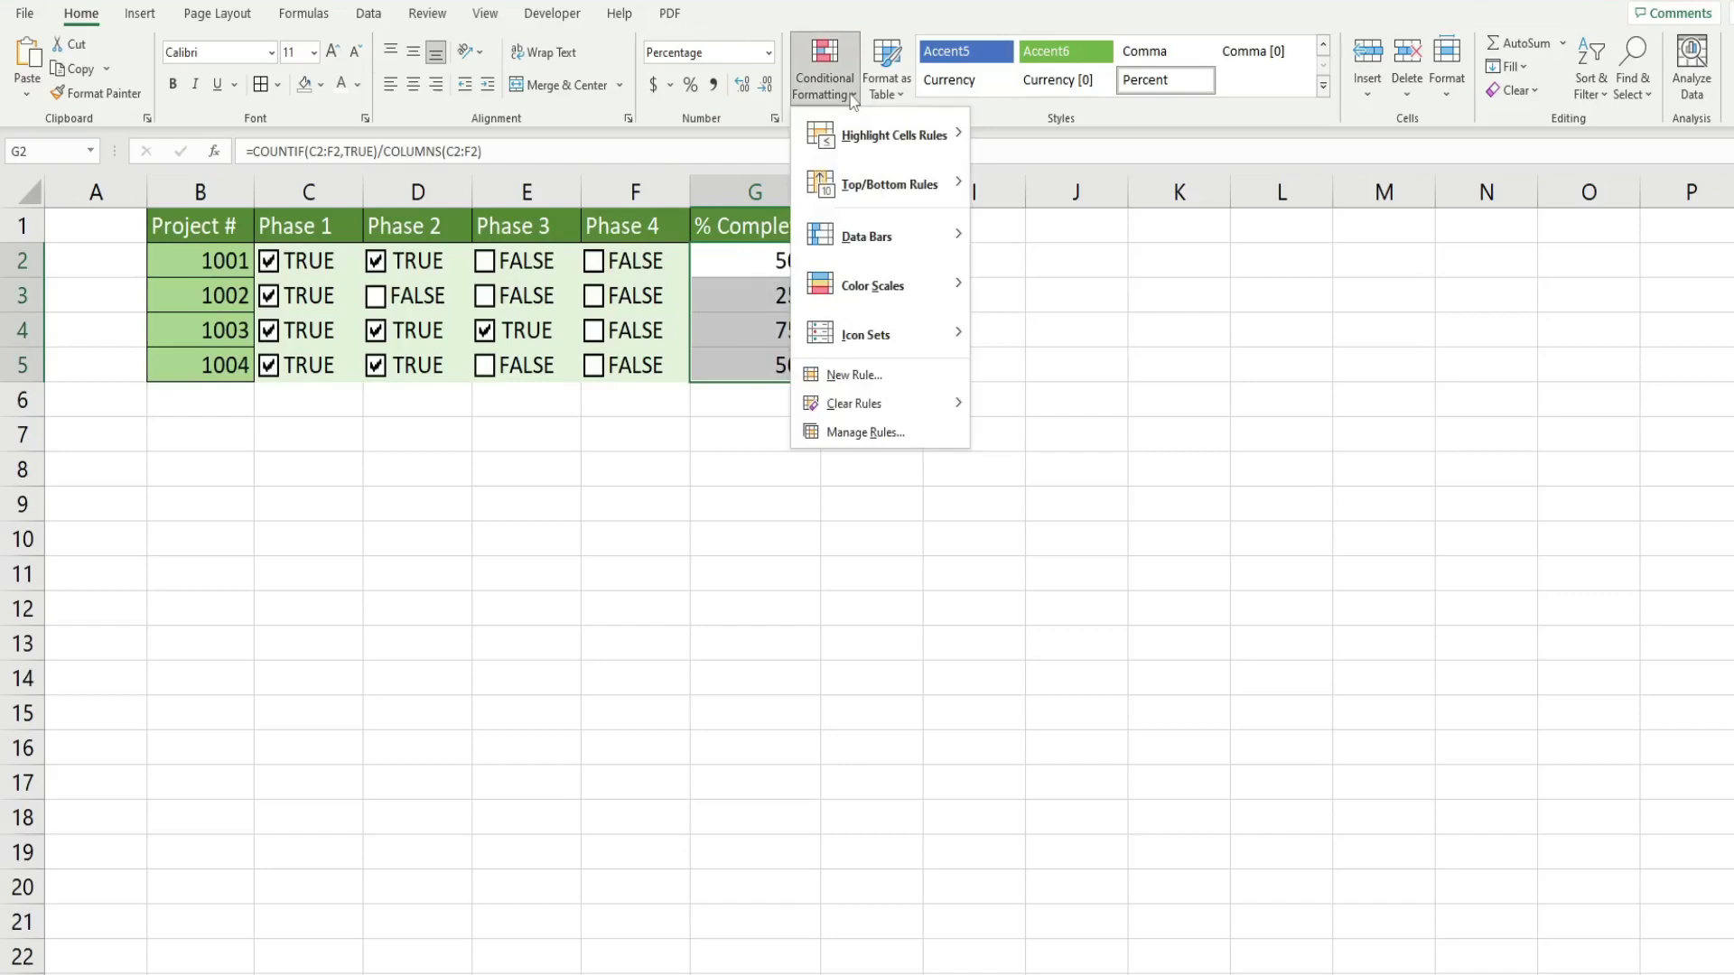
left_click(902, 372)
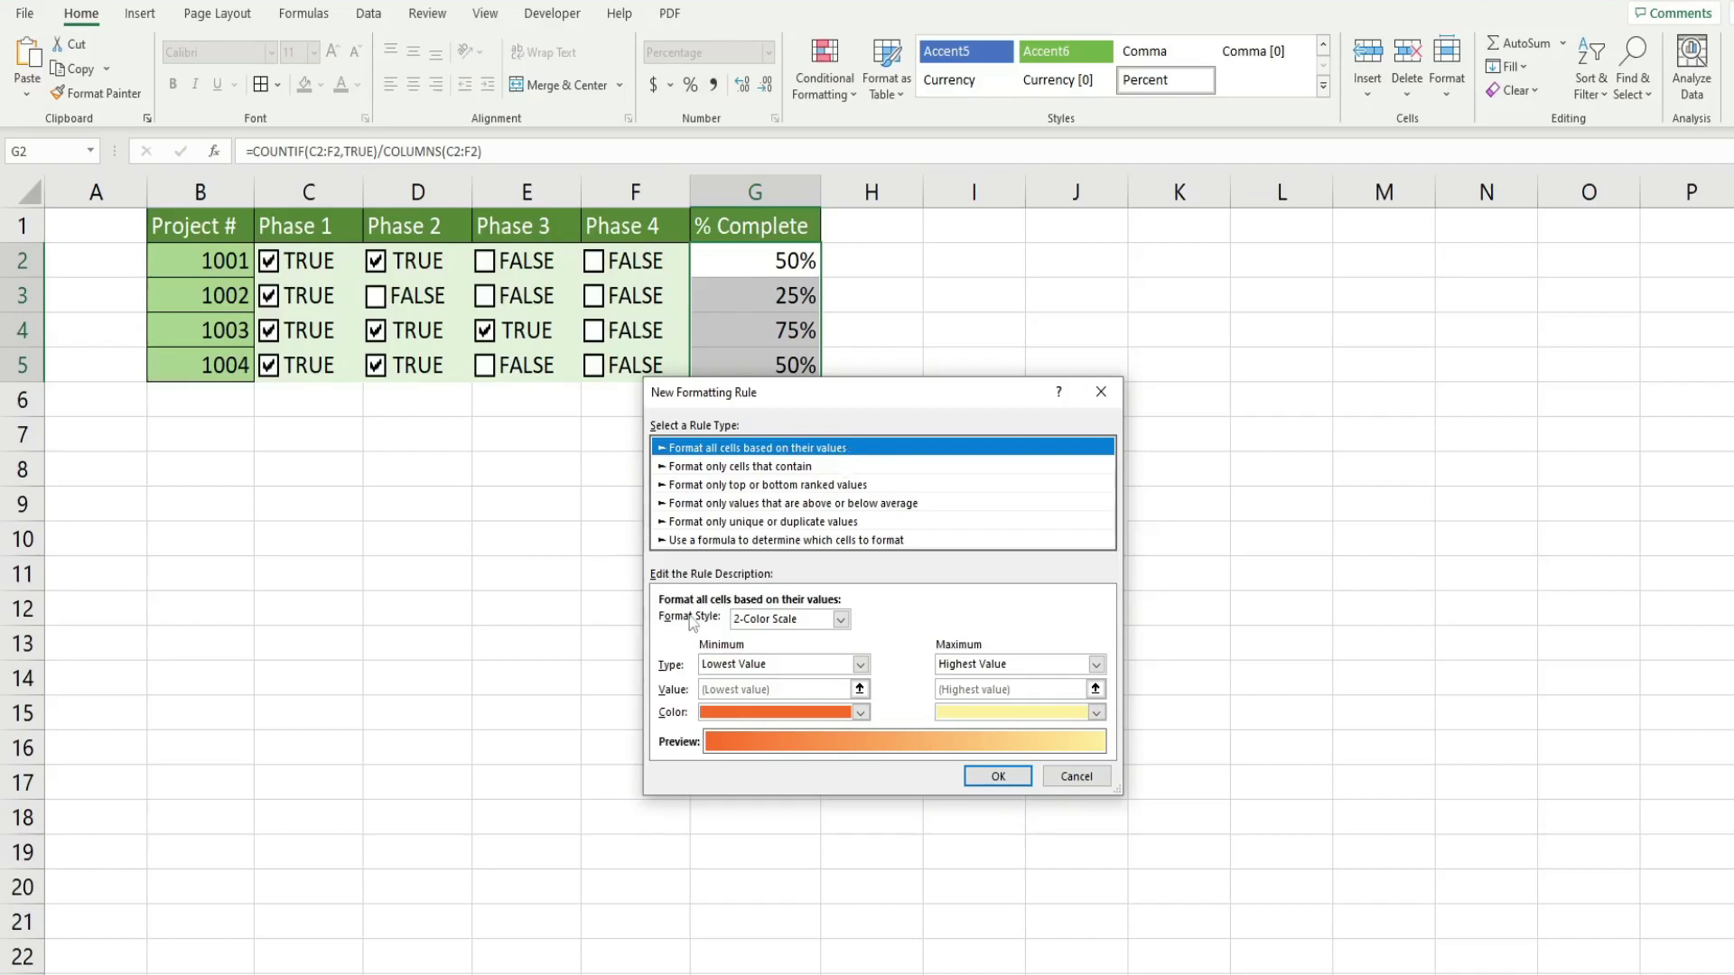
Set the rule to Data Bar with Number minimum 0 and Number maximum 1.
left_click(841, 628)
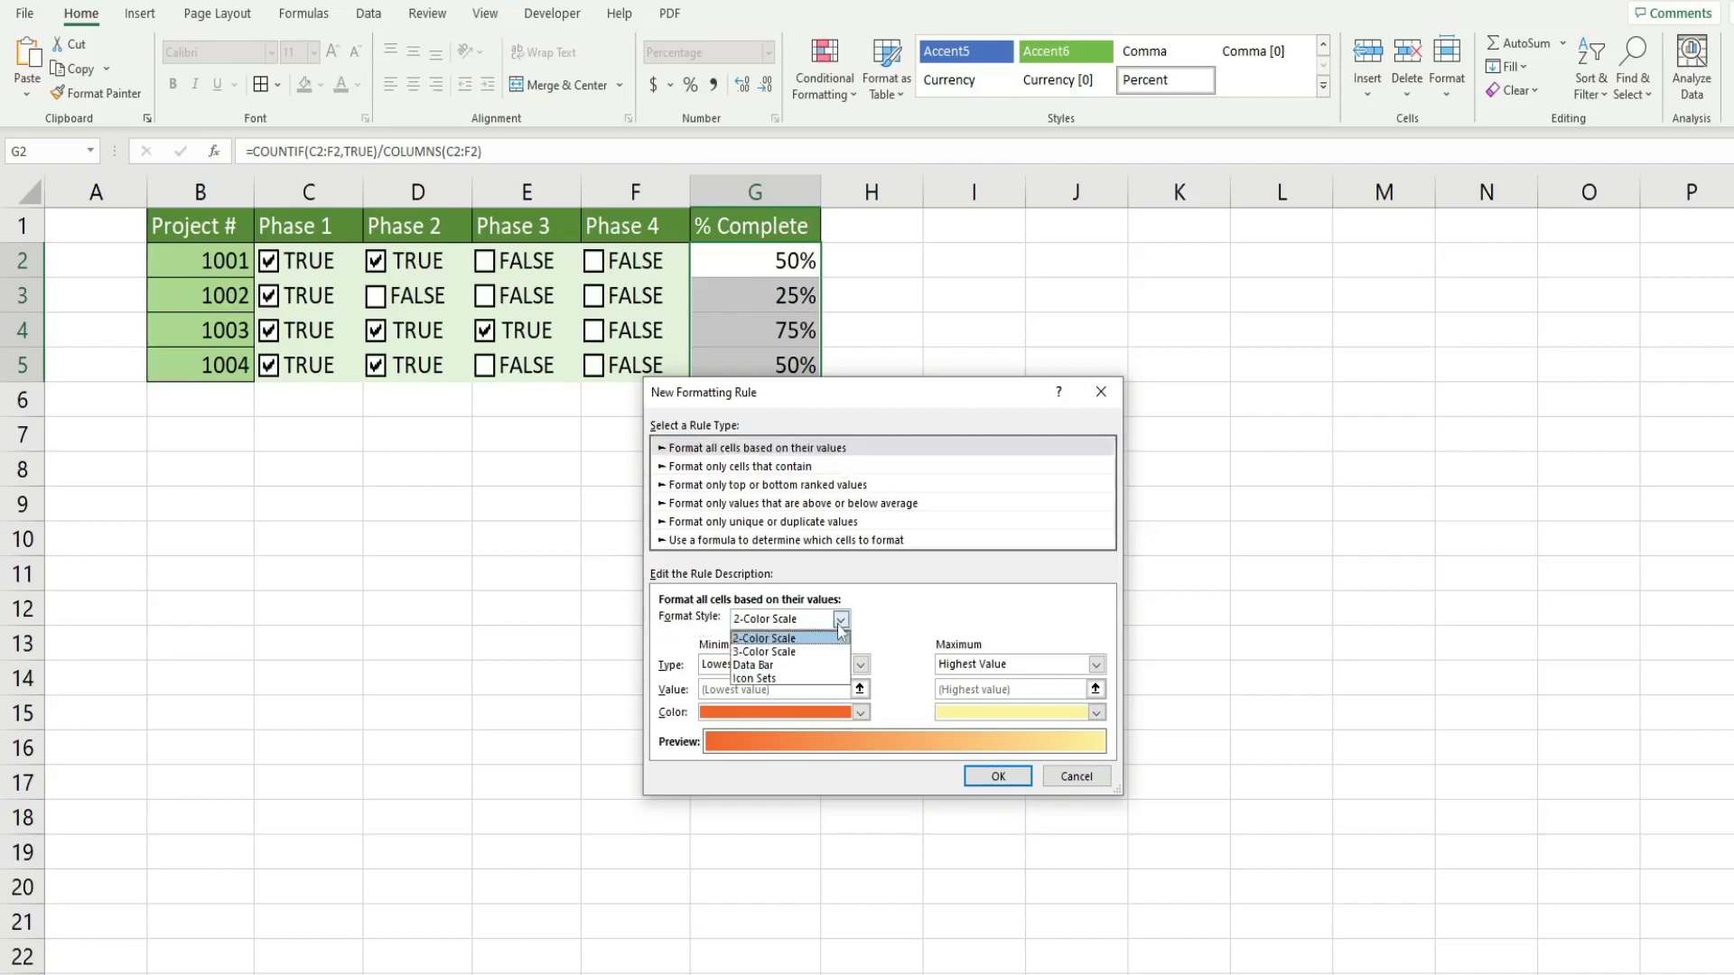
left_click(782, 666)
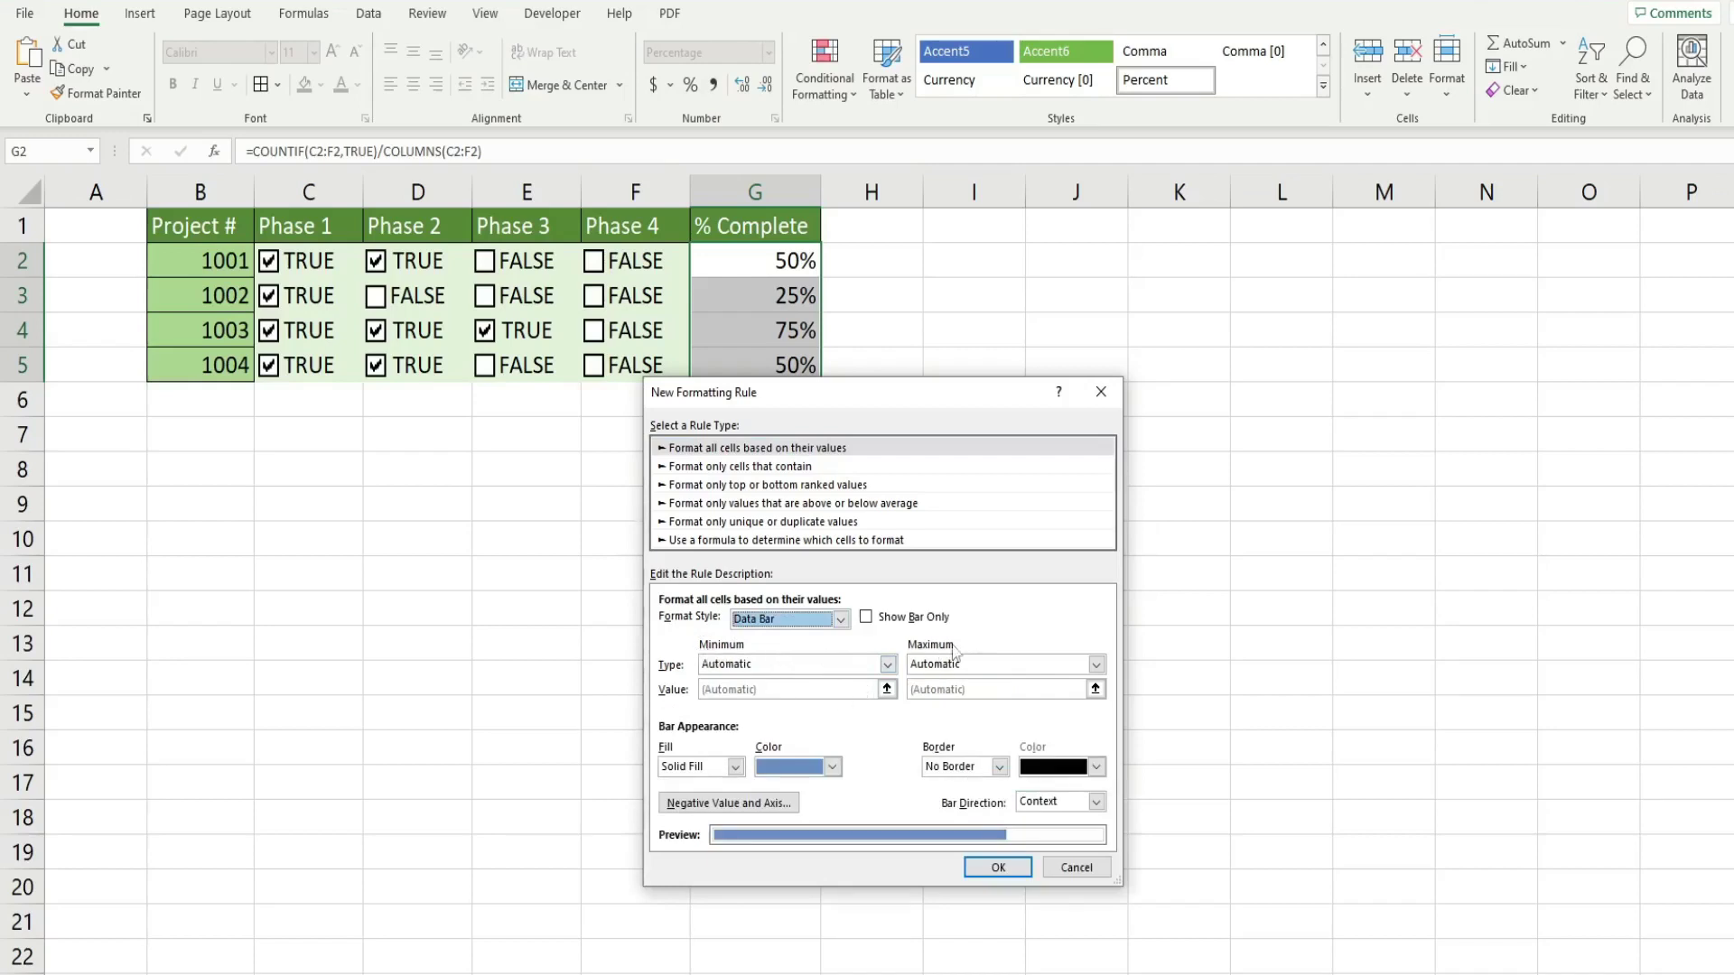
left_click(888, 665)
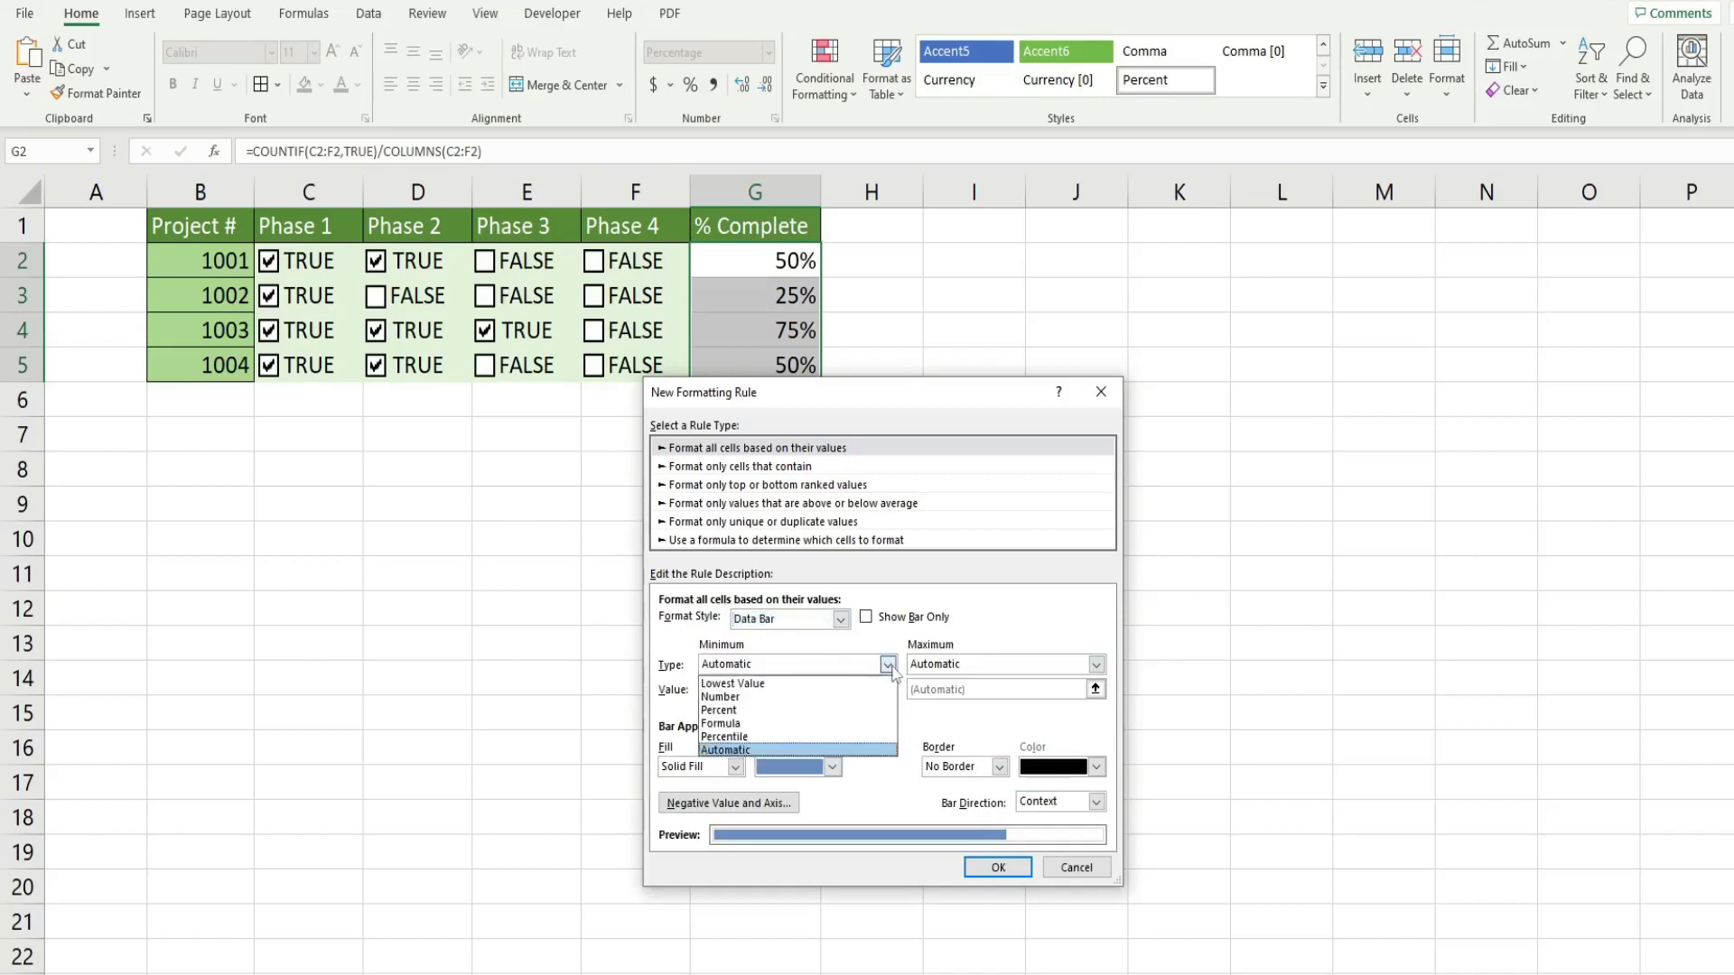
left_click(736, 697)
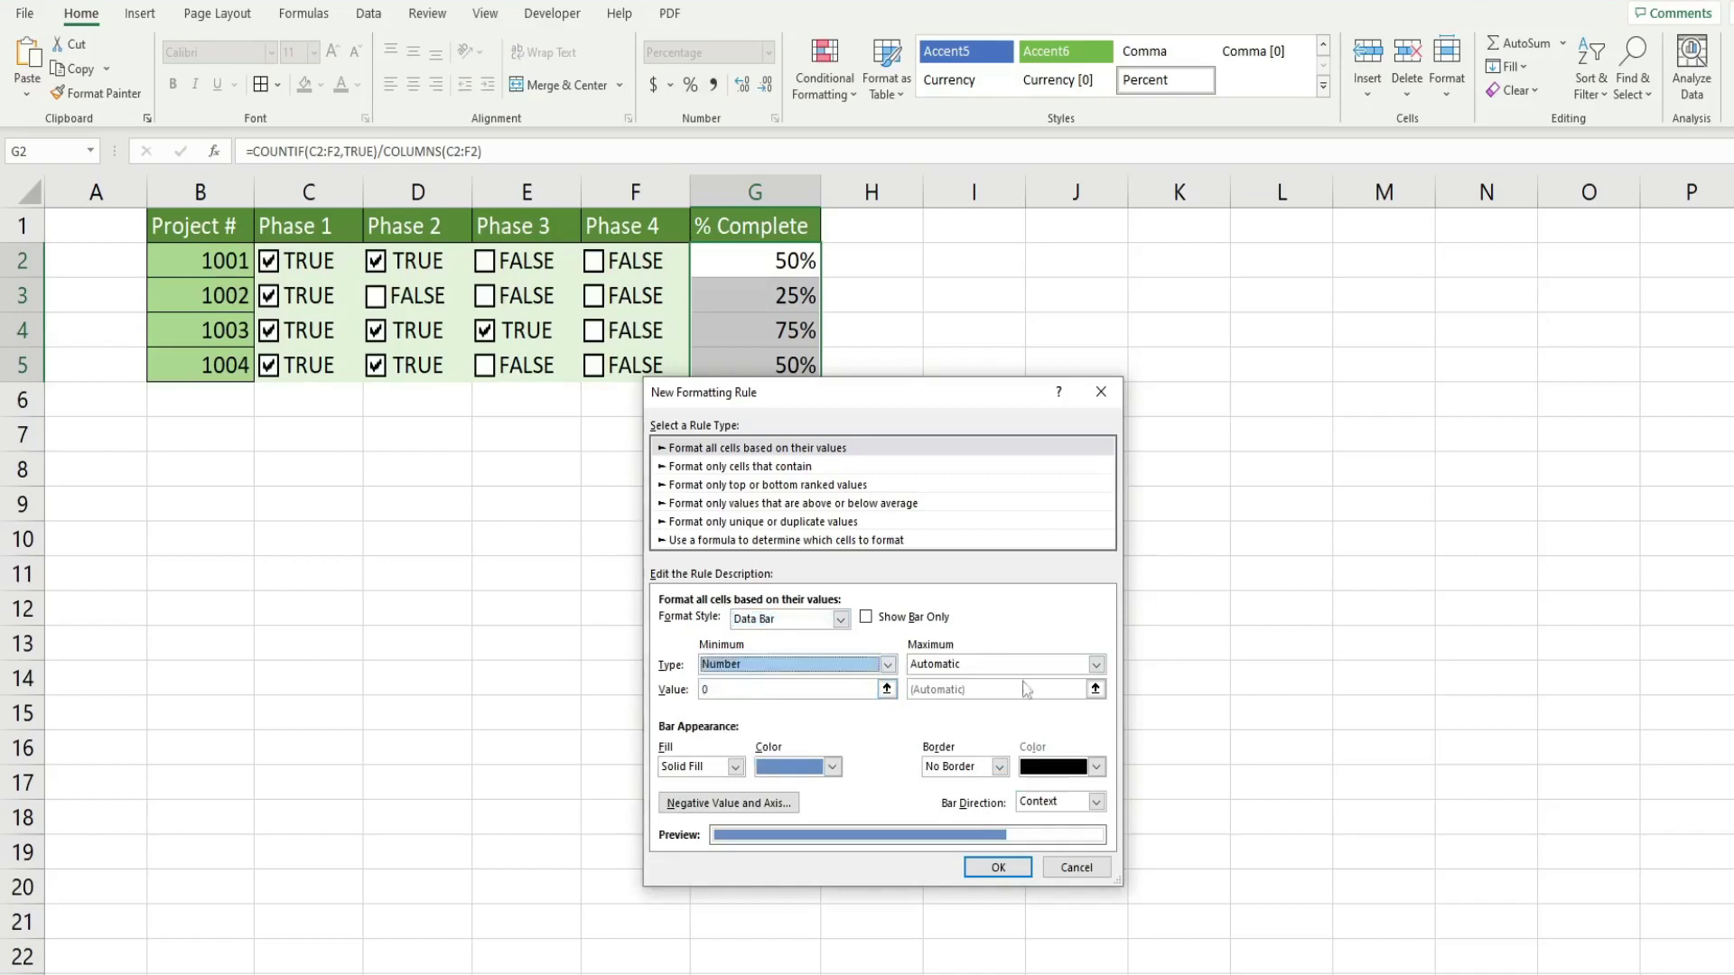
left_click(1097, 668)
left_click(965, 696)
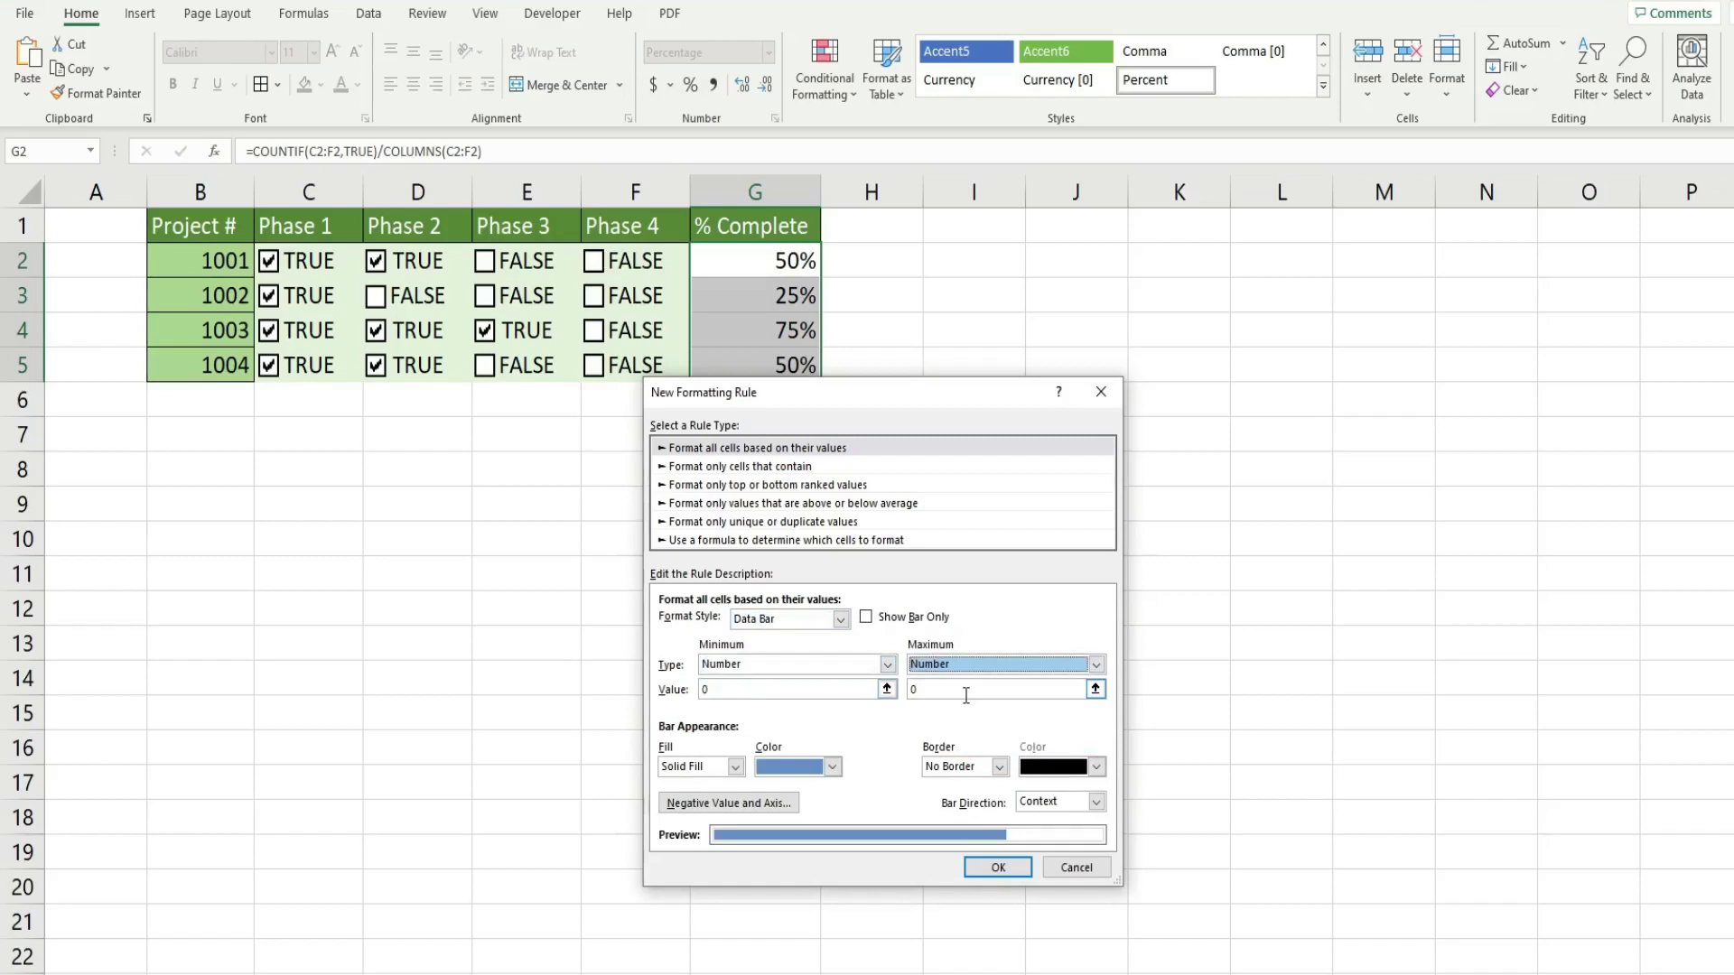
left_click(703, 691)
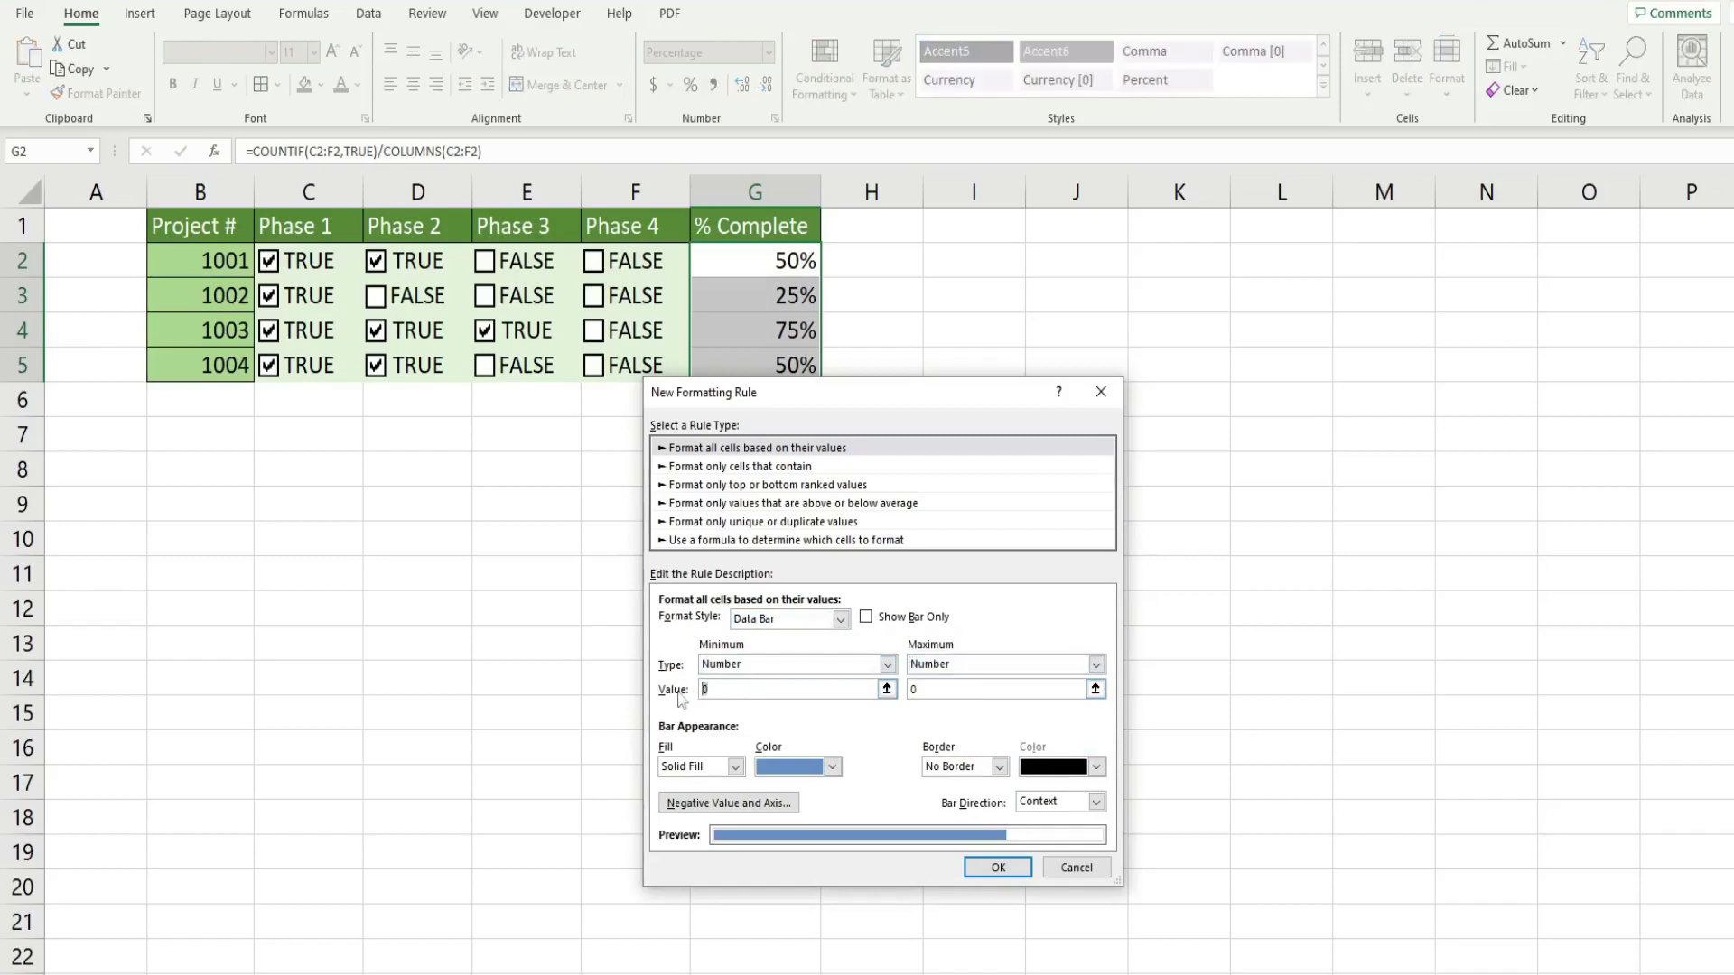
left_click(948, 689)
key("Delete")
type("1")
Colour the data bars yellow and apply the rule.
left_click(835, 772)
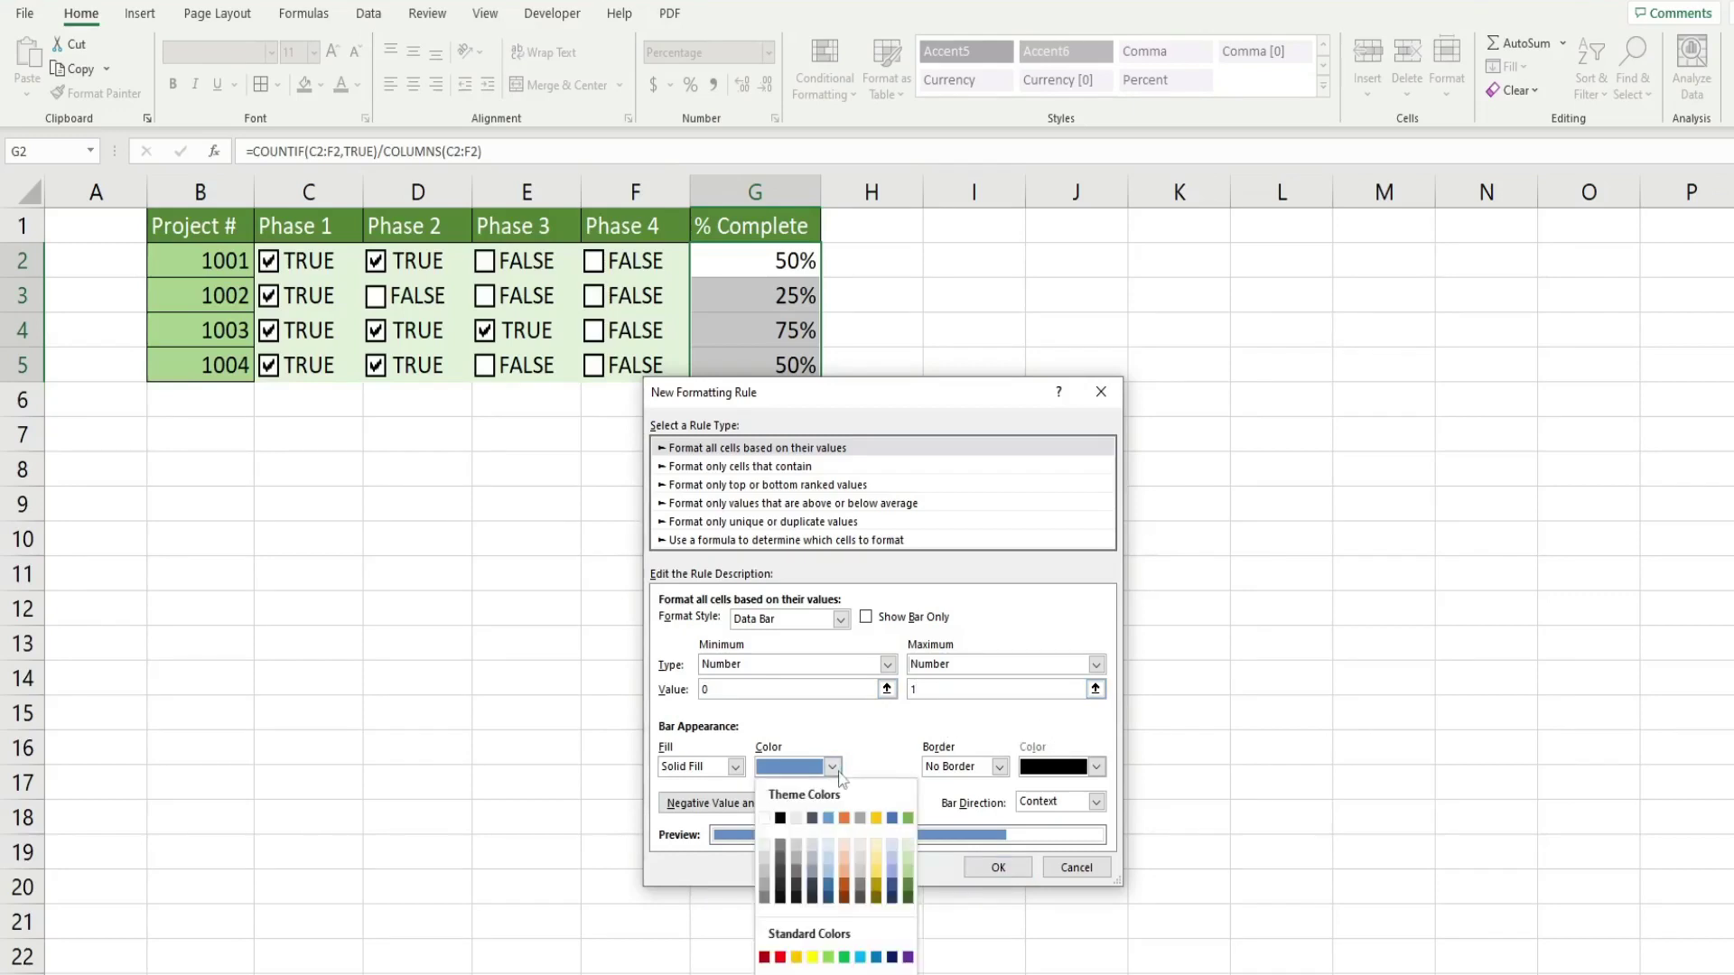
left_click(813, 957)
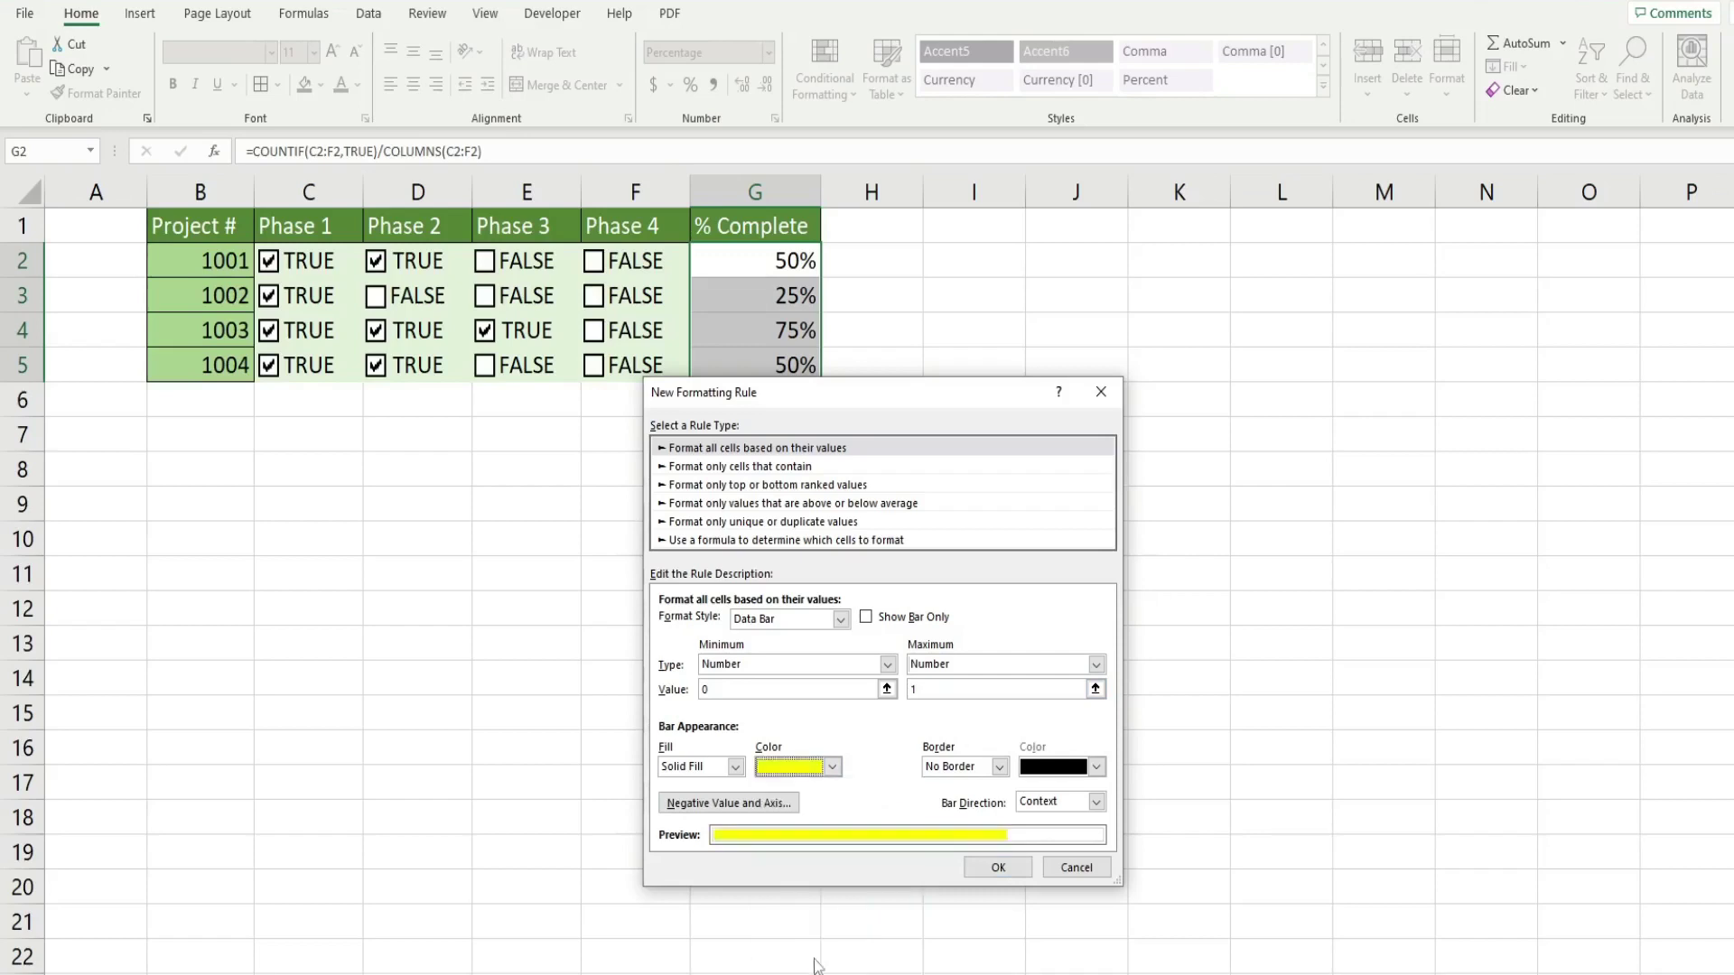
left_click(999, 867)
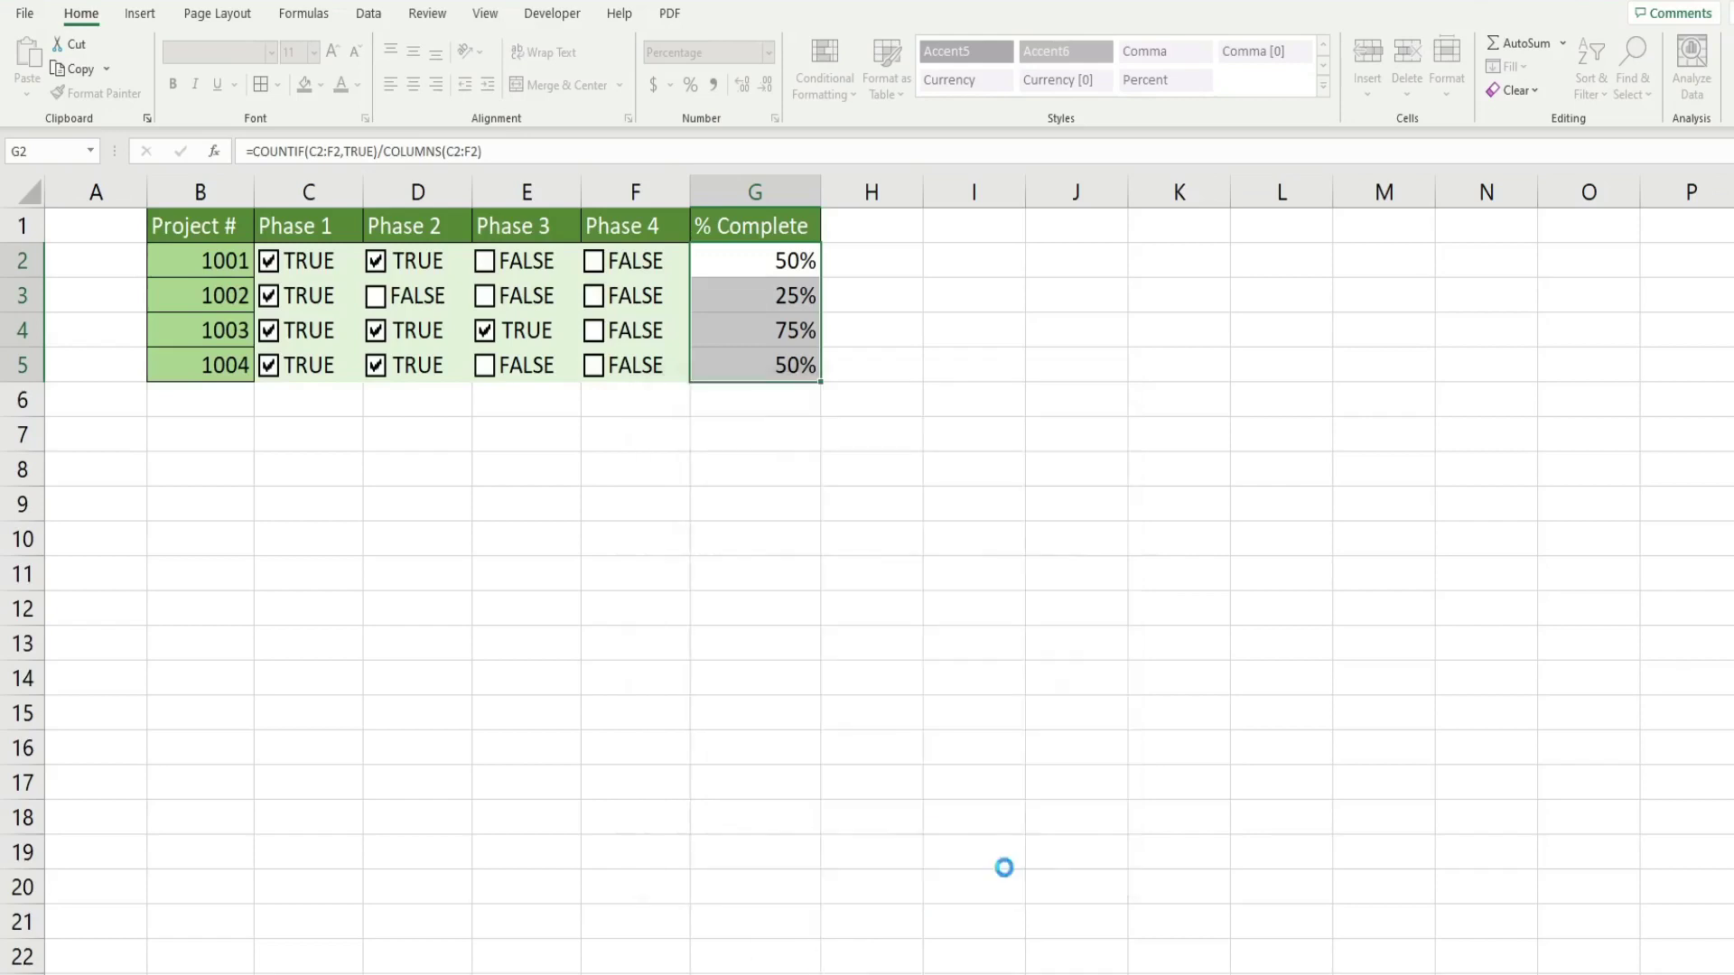
Toggle project 1001's phase checkboxes, ending with Phases 1–3 ticked at 75%.
left_click(489, 261)
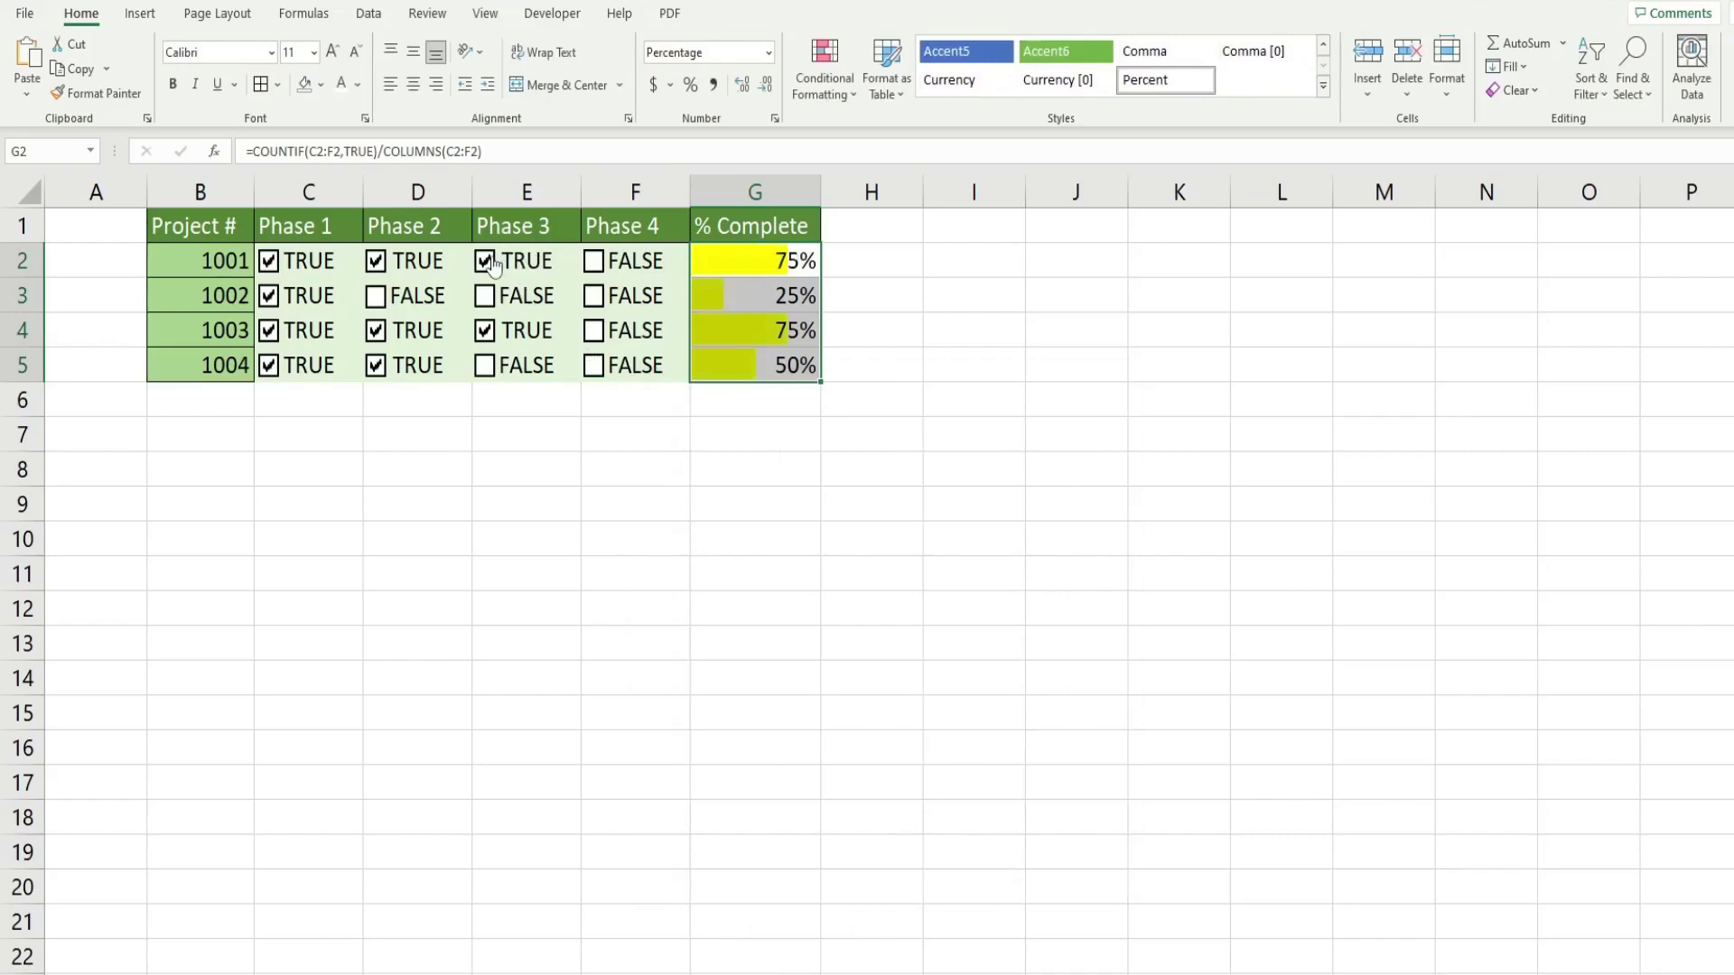
left_click(594, 262)
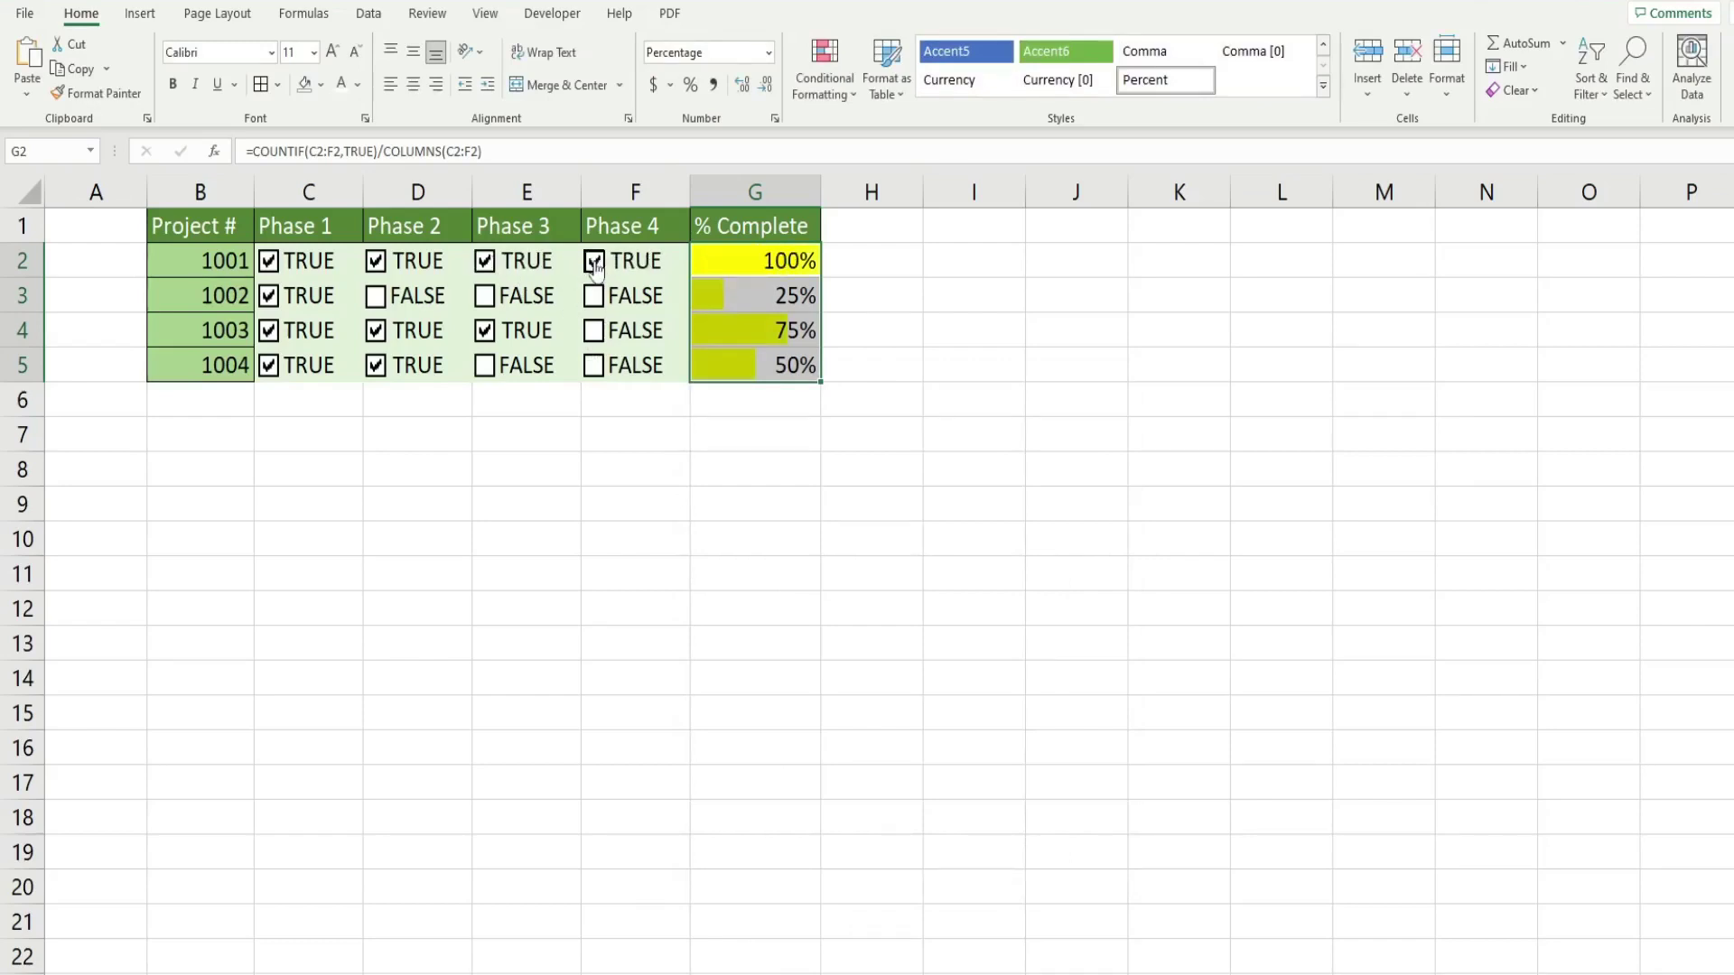
left_click(595, 262)
left_click(485, 262)
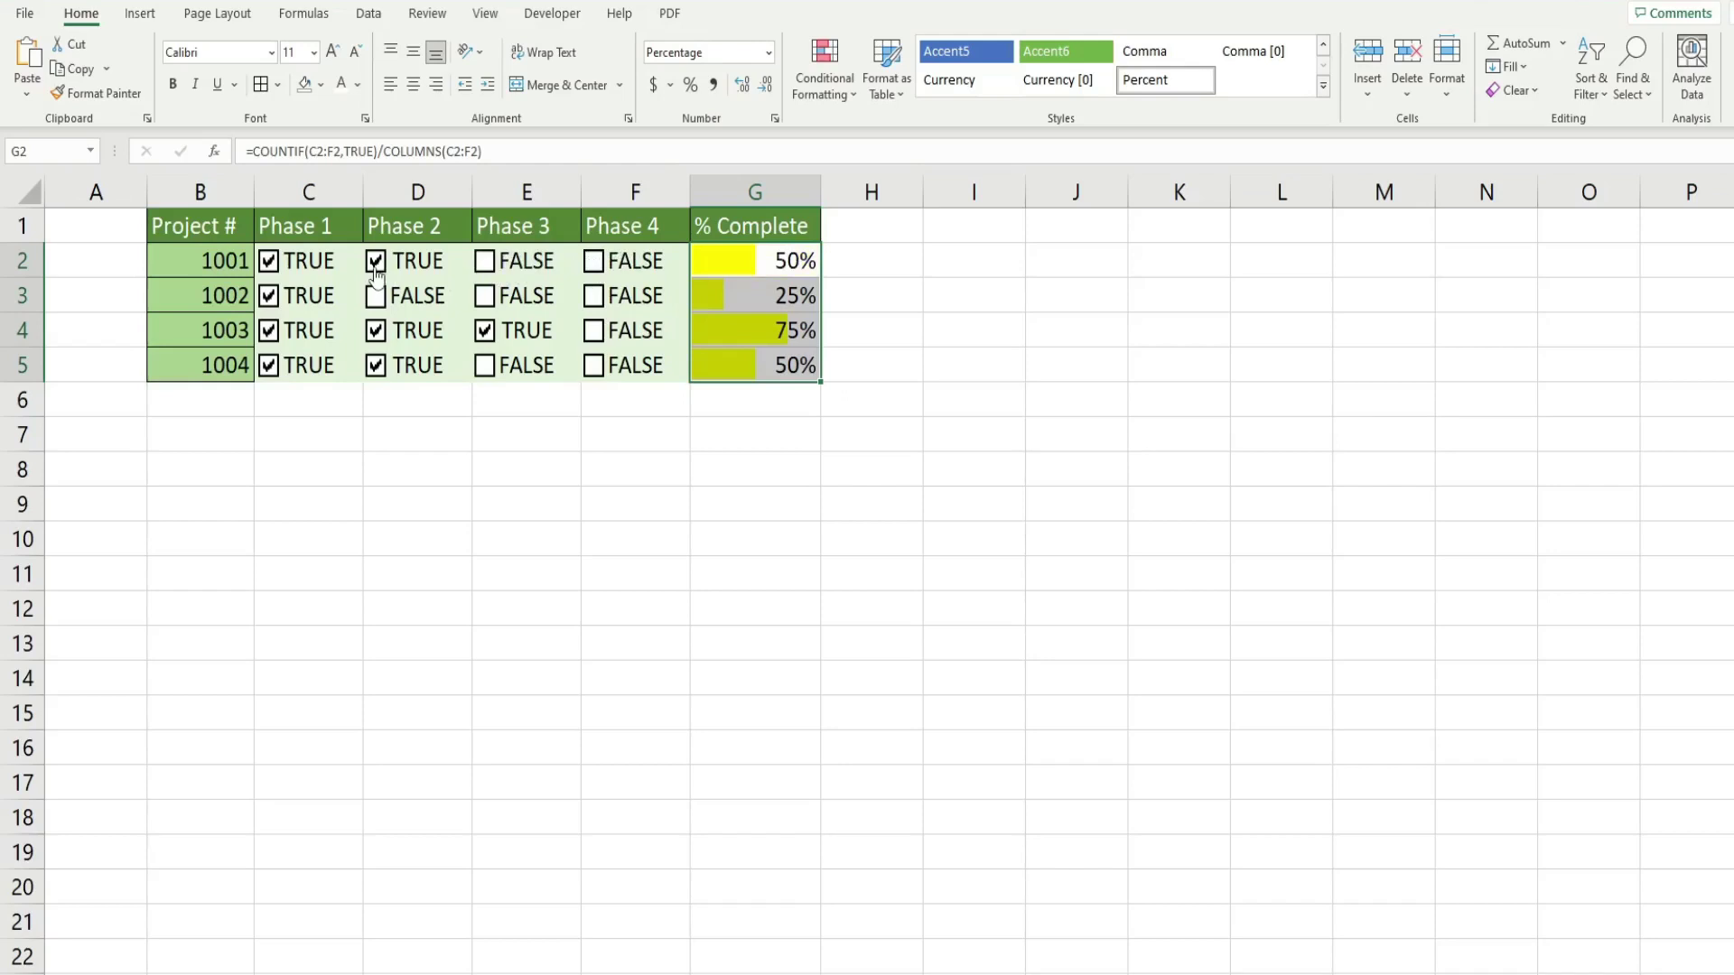
left_click(377, 267)
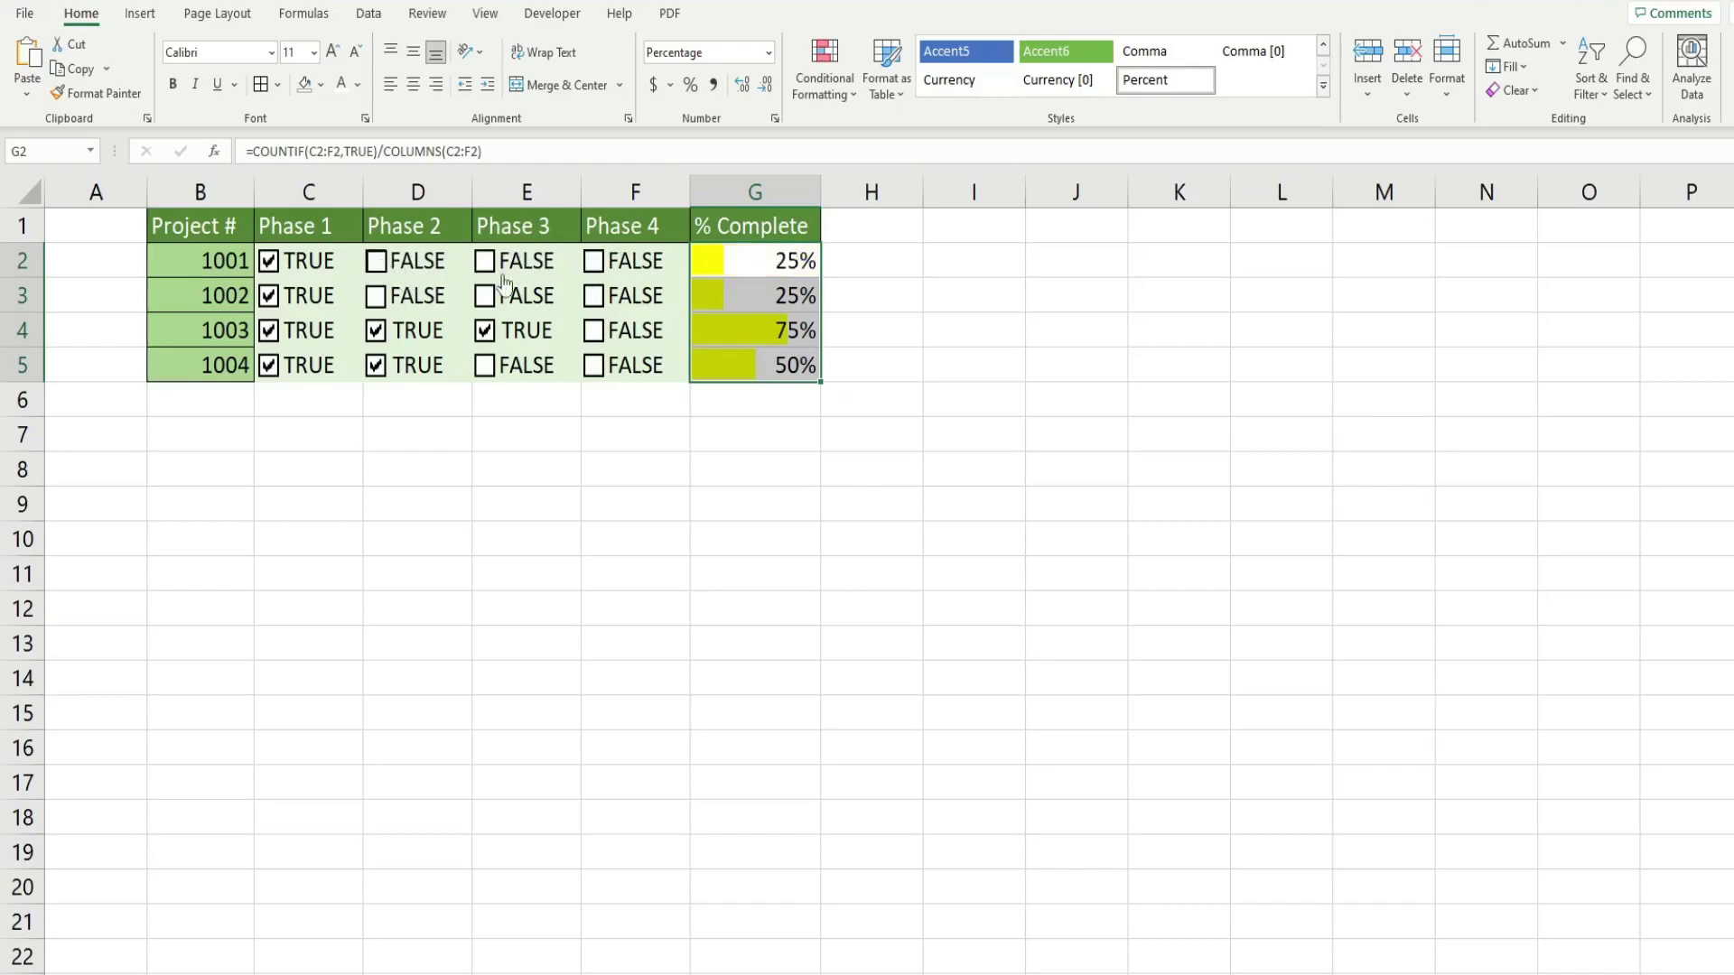
left_click(376, 262)
left_click(484, 262)
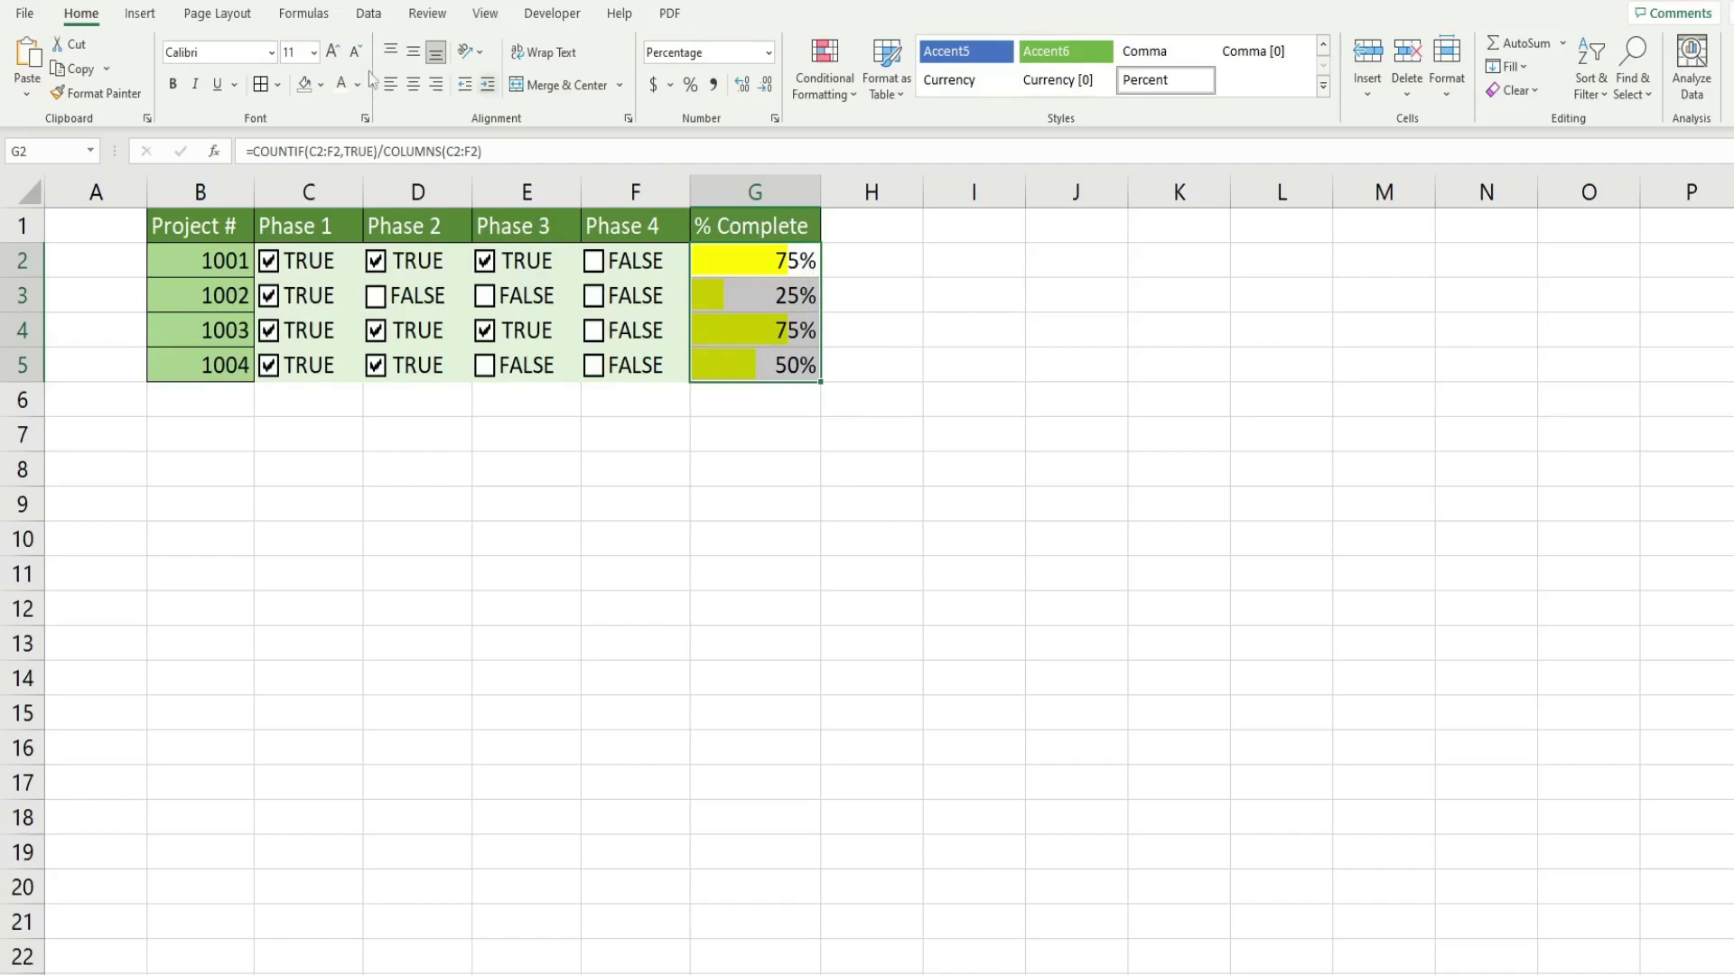
Fill the % Complete cells G2:G5 with light blue behind their yellow data bars.
left_click(323, 84)
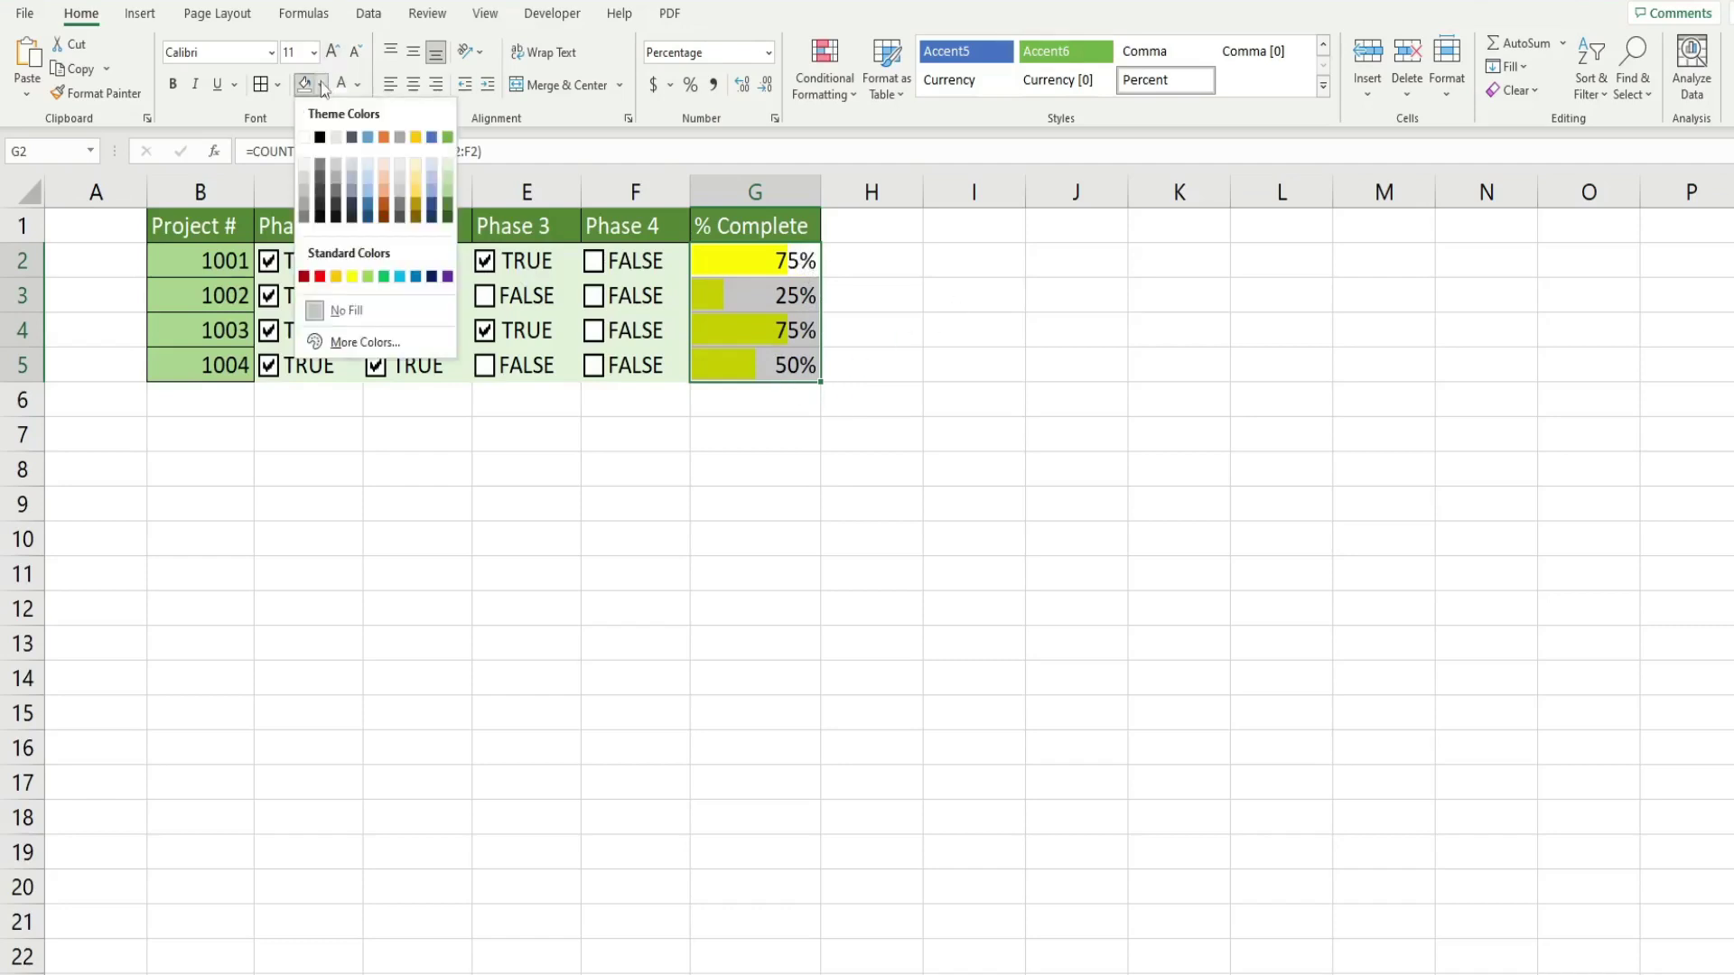
left_click(366, 176)
left_click(621, 437)
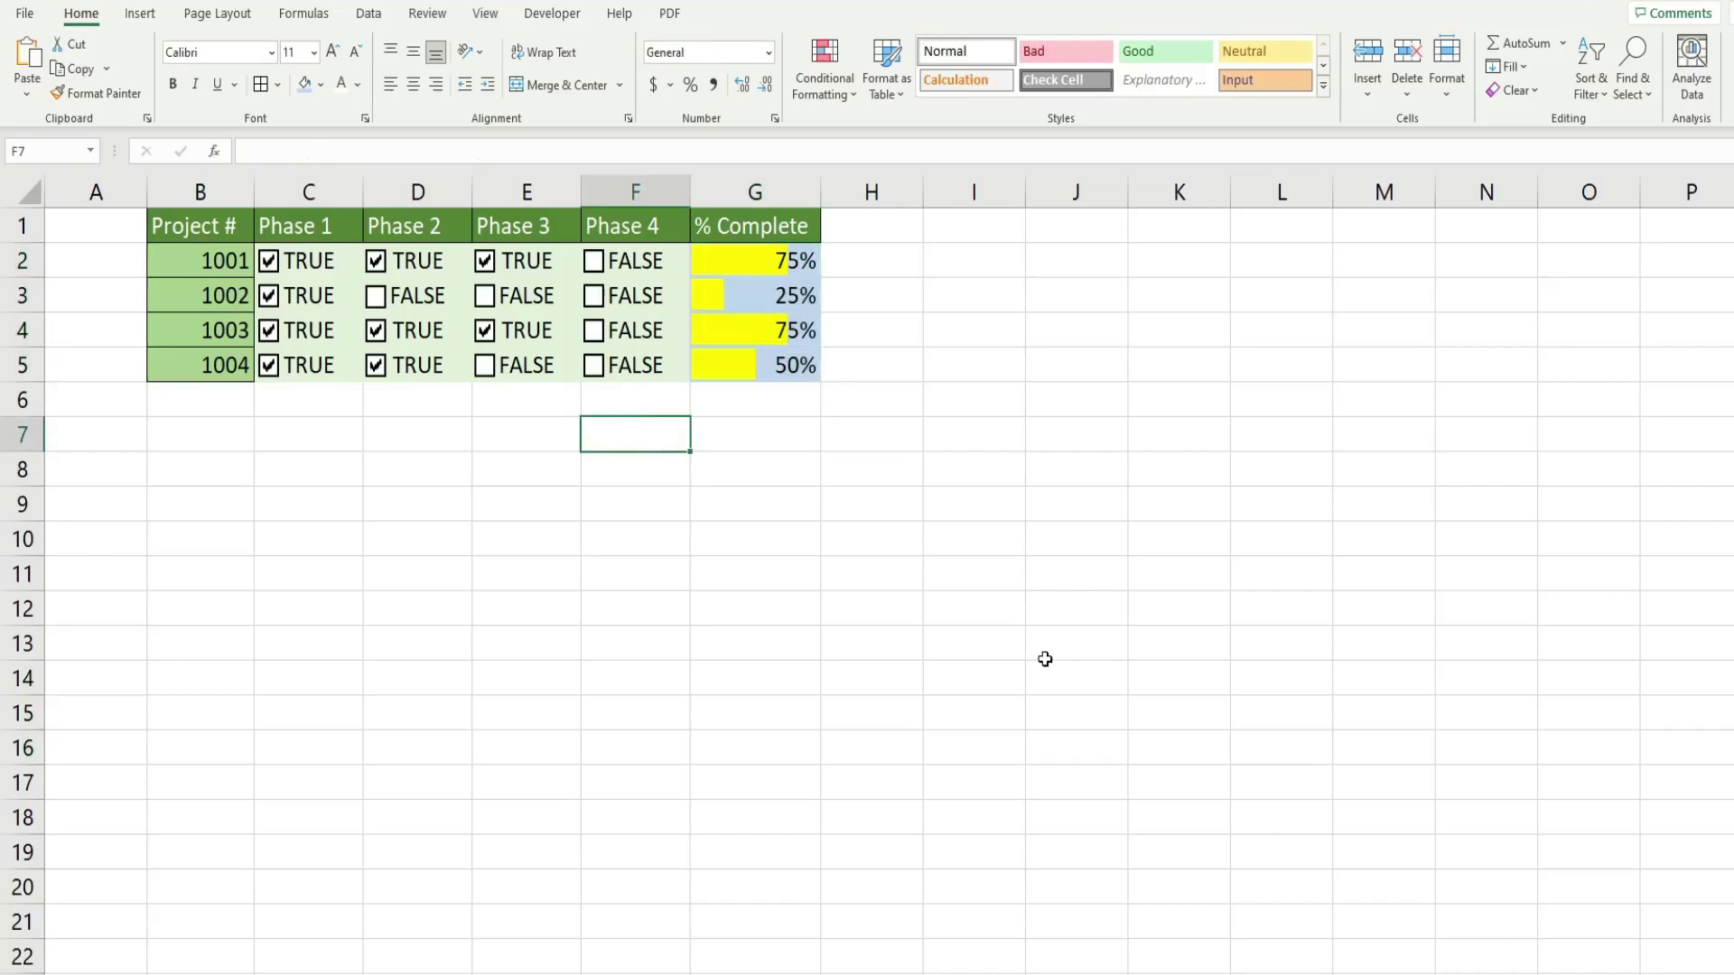